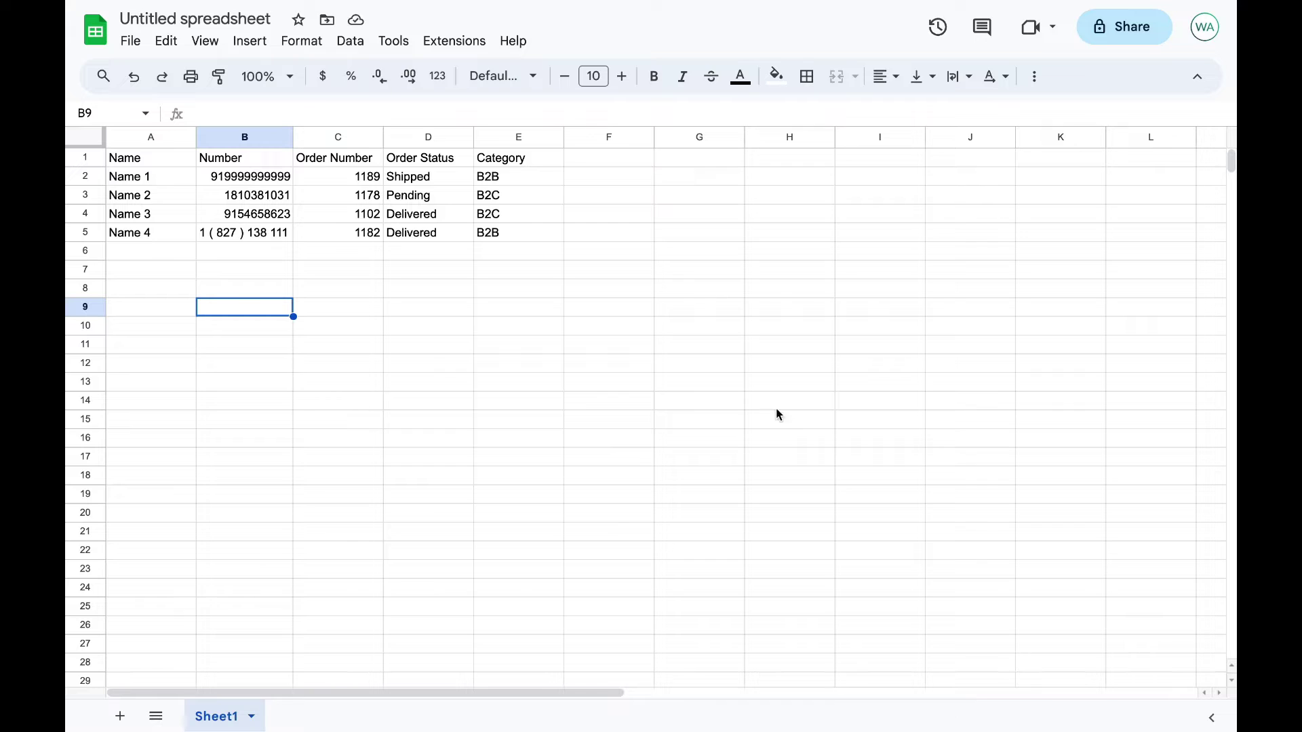
- Review the sheet's header cells from Name to Category and the order data in C1:E5
{"action": "left_click", "coordinate": [143, 162]}
{"action": "left_click", "coordinate": [213, 163]}
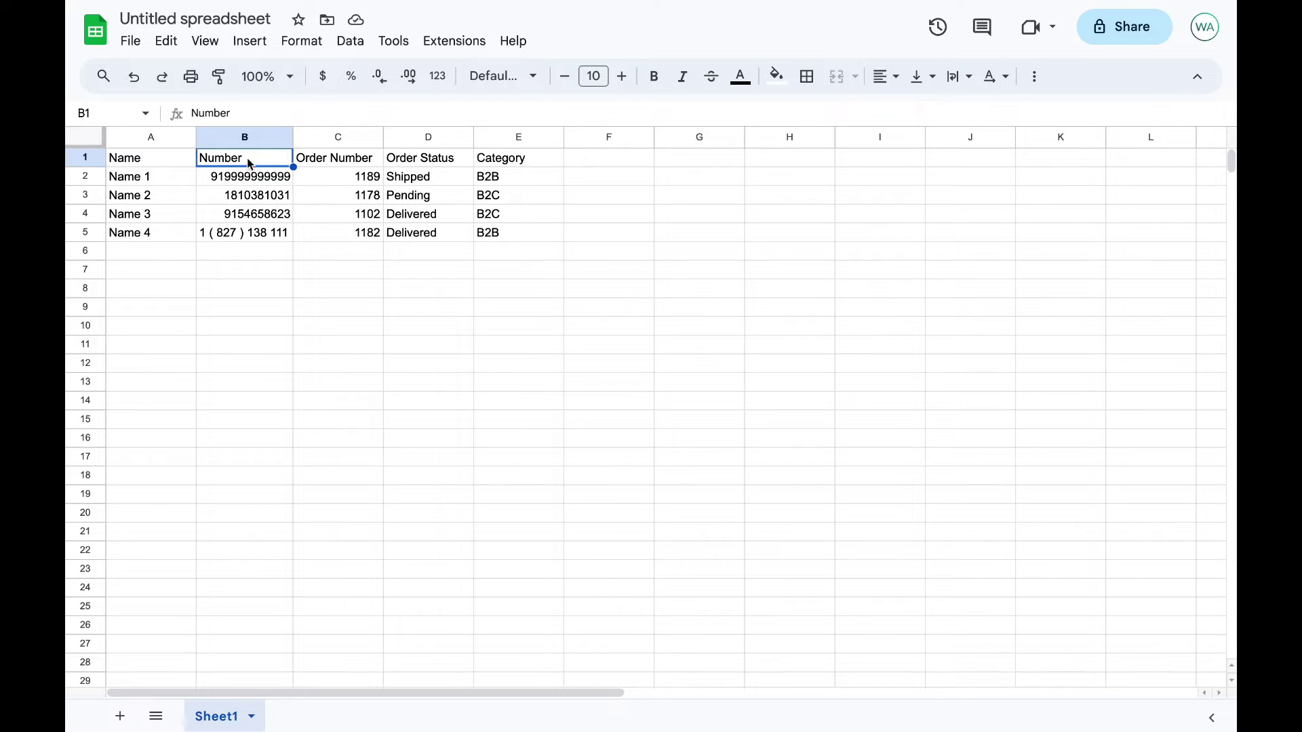
{"action": "left_click", "coordinate": [332, 162]}
{"action": "left_click", "coordinate": [407, 160]}
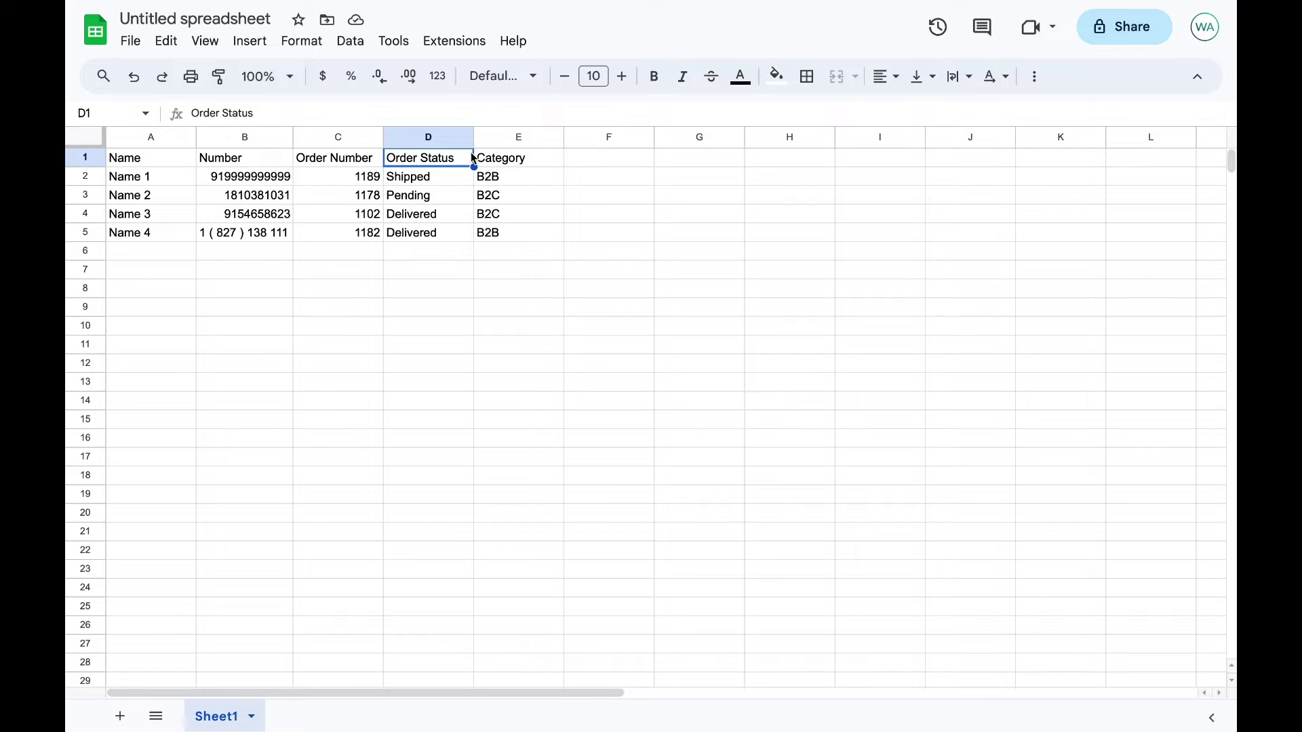
{"action": "left_click", "coordinate": [492, 159]}
{"action": "left_click_drag", "start_coordinate": [334, 157], "coordinate": [494, 228]}
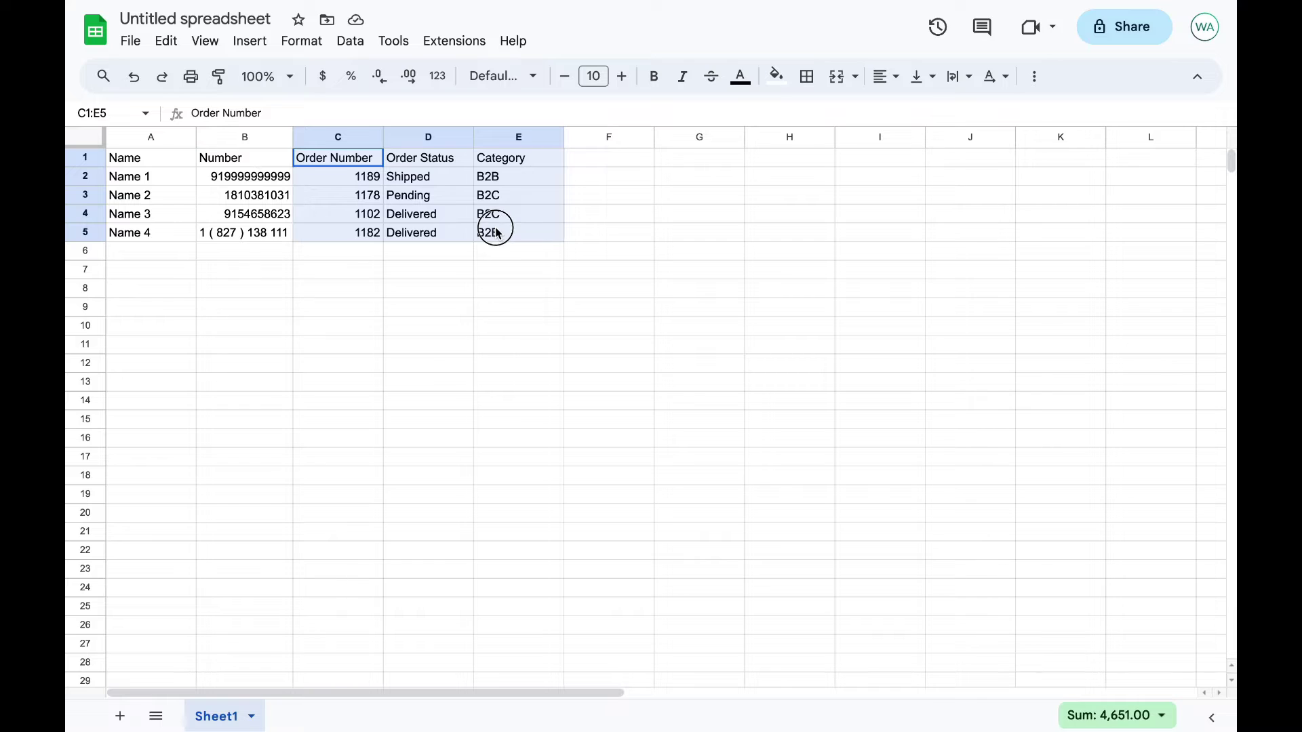
{"action": "left_click", "coordinate": [466, 293]}
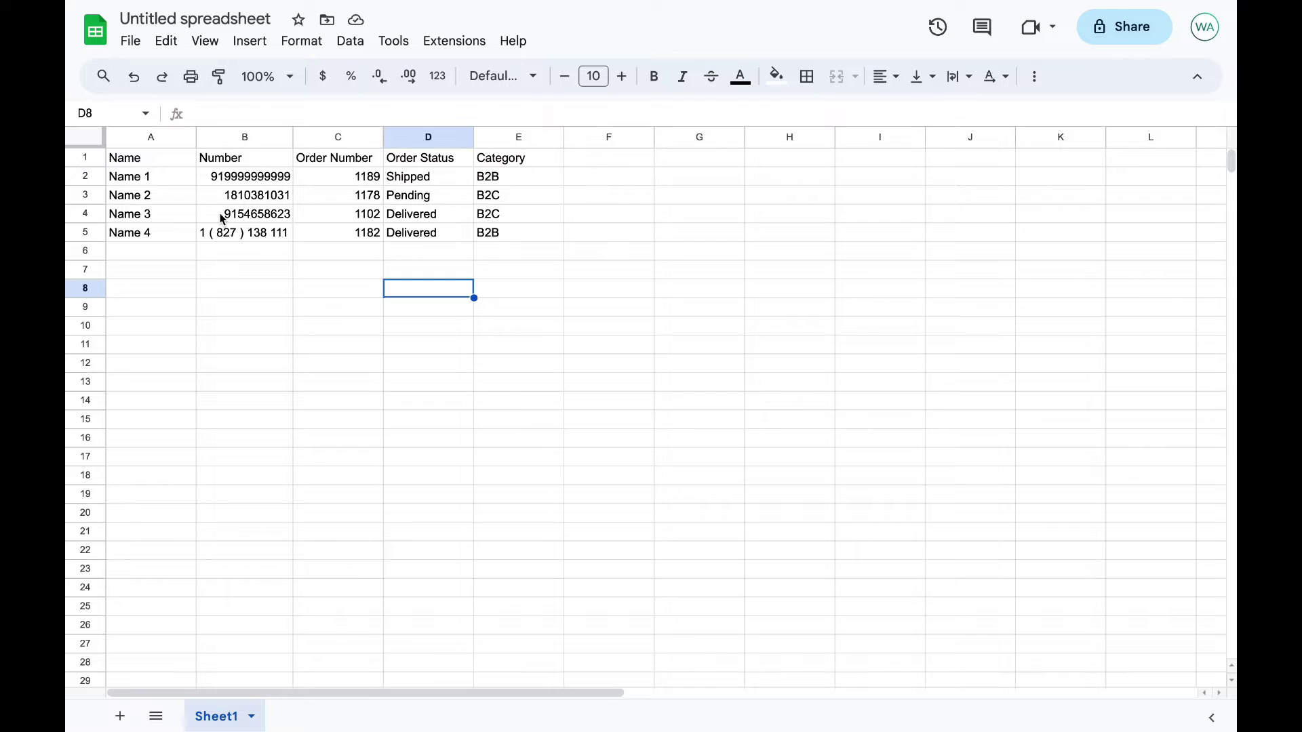
- Check the phone numbers in the Number column for leading country codes, comparing cells B2 and B3
{"action": "double_click", "coordinate": [240, 177]}
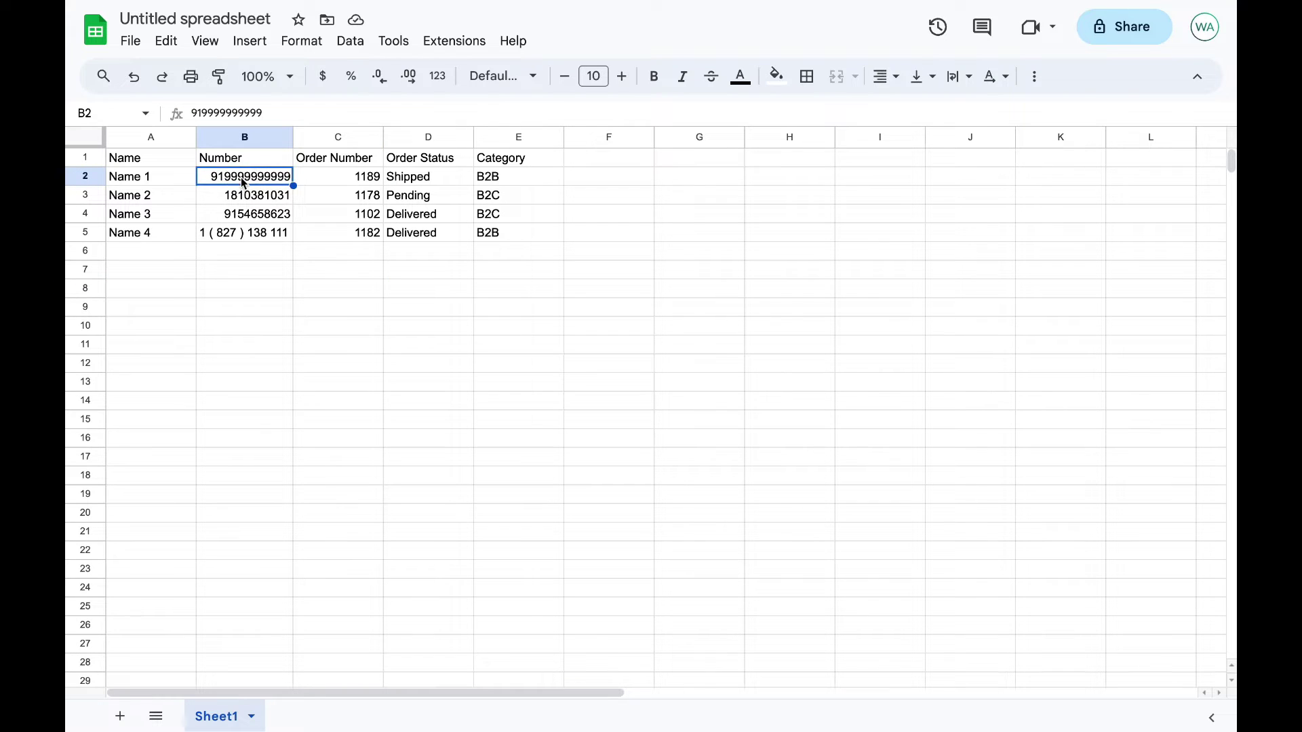
{"action": "left_click", "coordinate": [223, 176]}
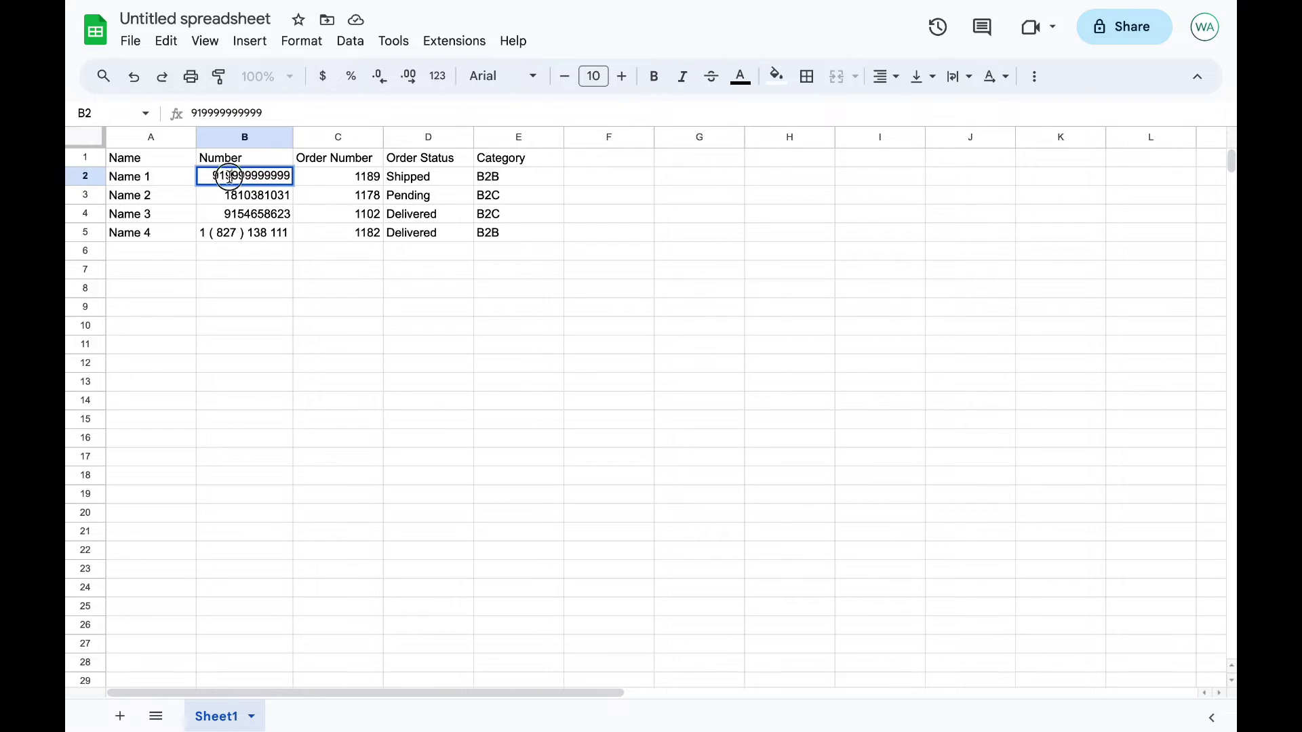
{"action": "left_click", "coordinate": [204, 175]}
{"action": "double_click", "coordinate": [236, 195]}
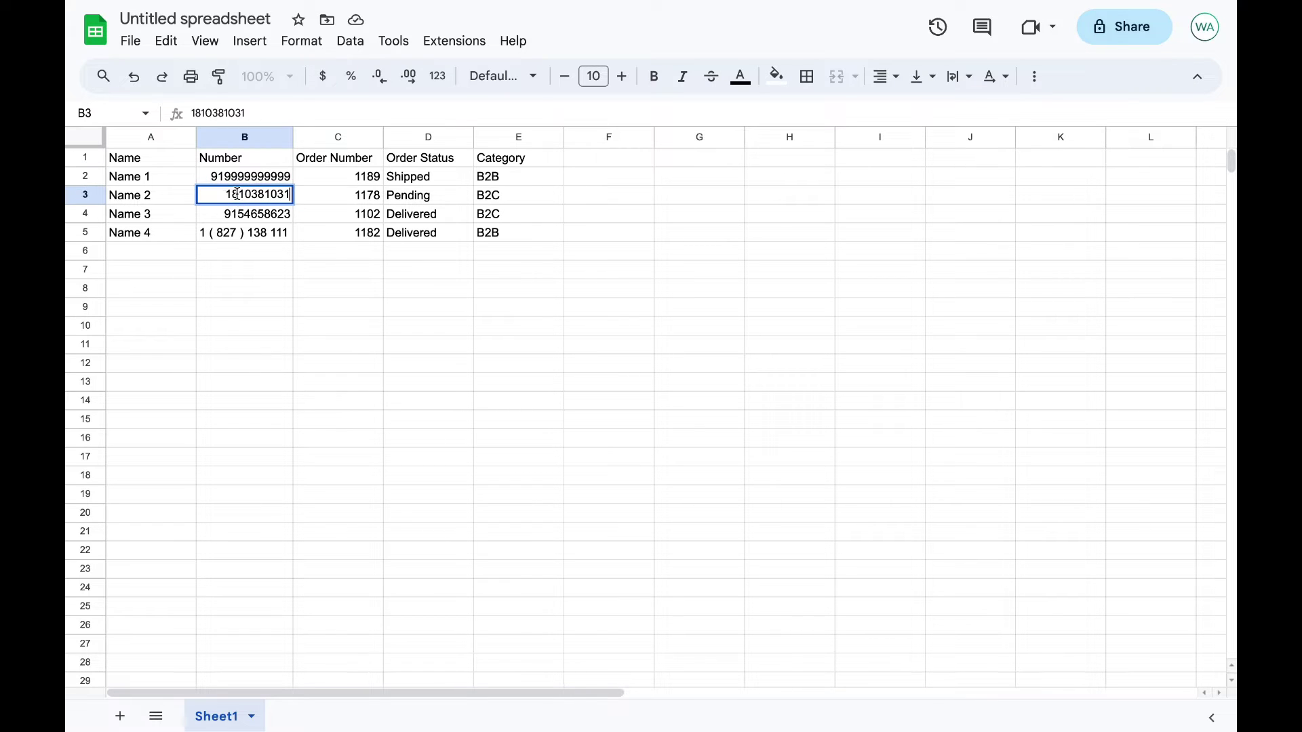
{"action": "left_click", "coordinate": [229, 196]}
{"action": "double_click", "coordinate": [219, 178]}
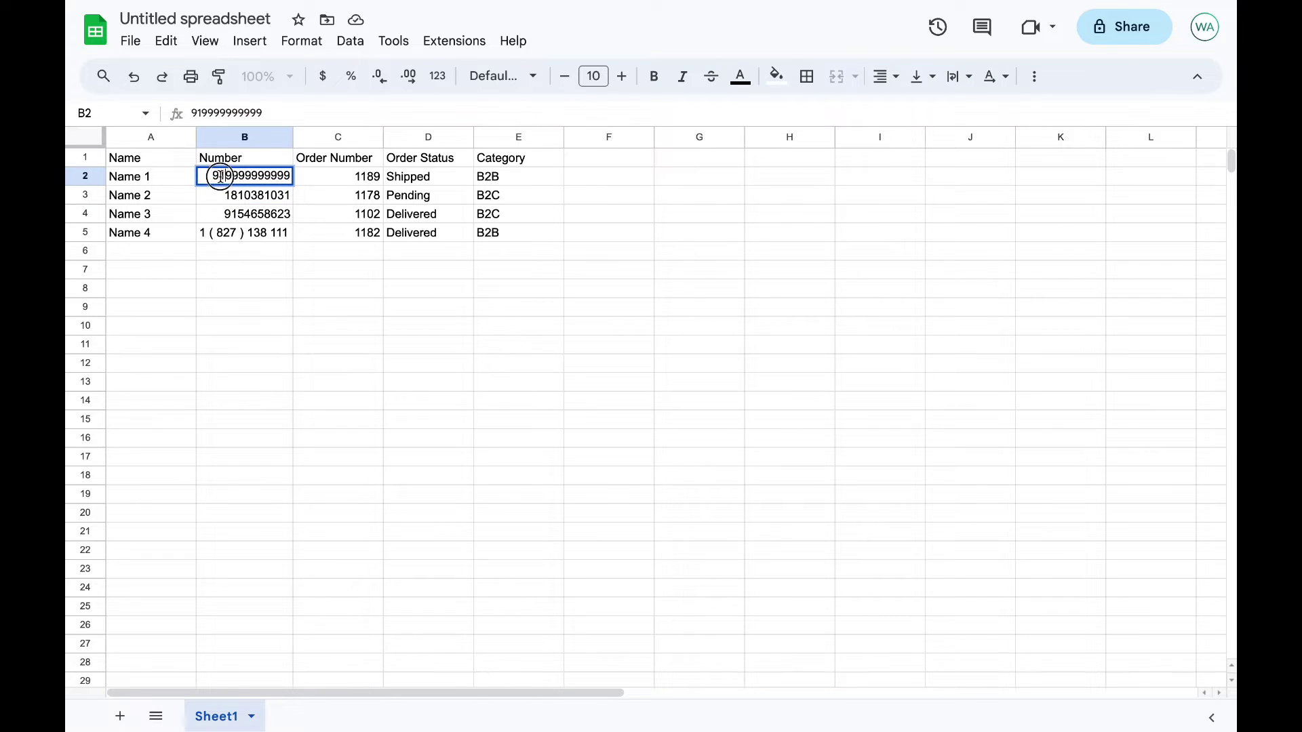
{"action": "left_click", "coordinate": [210, 178]}
{"action": "left_click", "coordinate": [268, 264]}
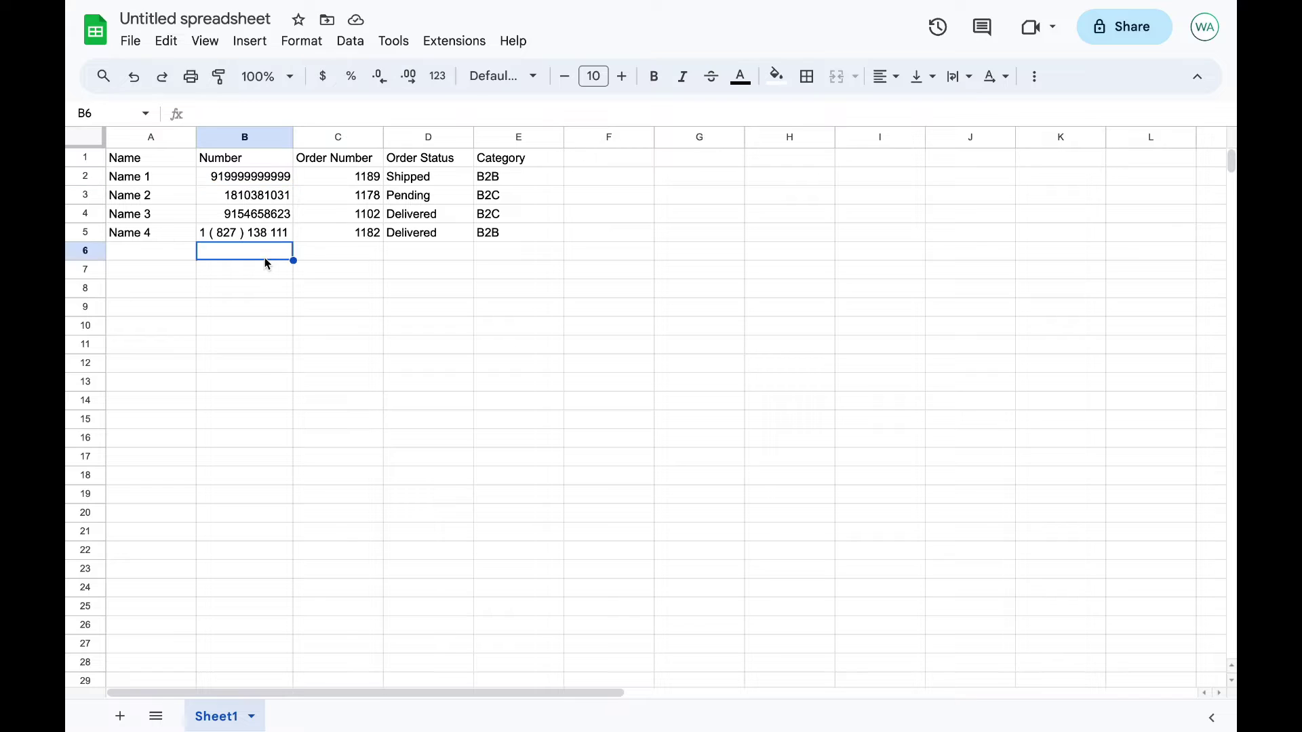
- Clean the phone number in cell B5 by removing its brackets and spaces so only digits remain
{"action": "double_click", "coordinate": [224, 232]}
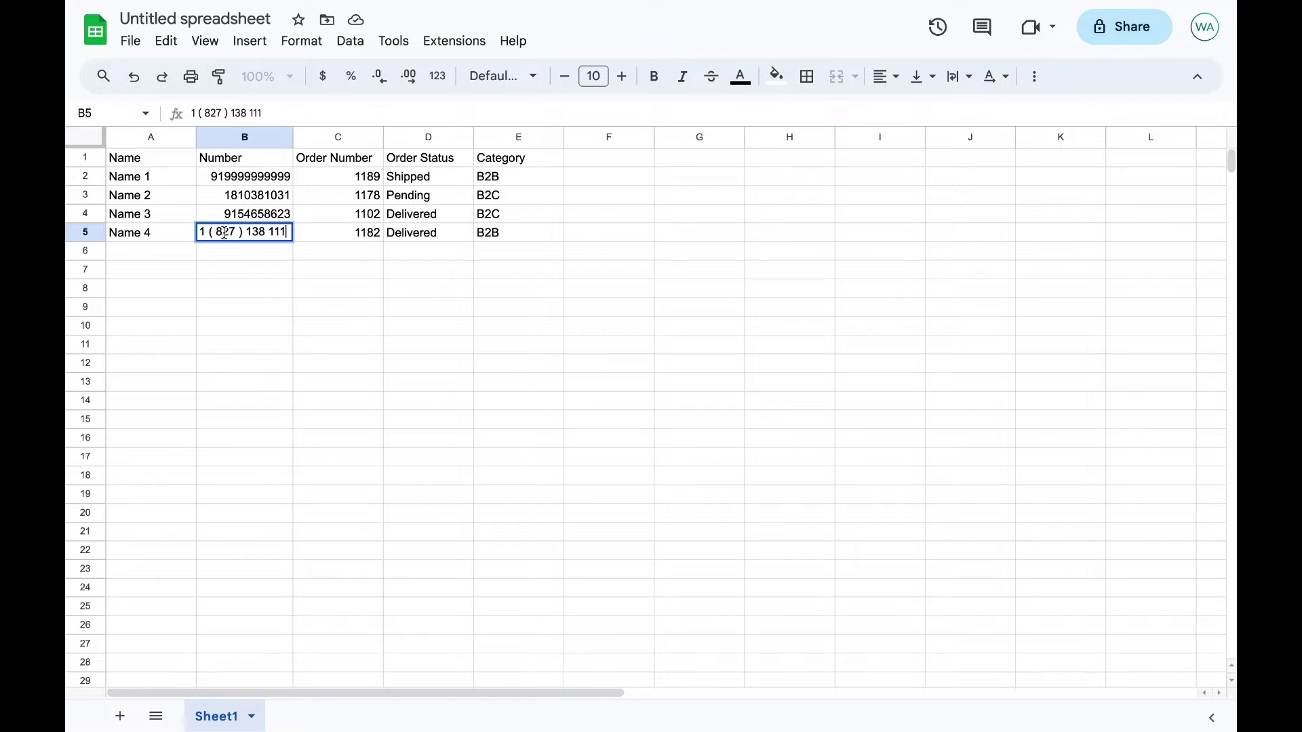
{"action": "left_click", "coordinate": [248, 113]}
{"action": "key", "text": "BackSpace"}
{"action": "key", "text": "BackSpace"}
{"action": "key", "text": "BackSpace"}
{"action": "key", "text": "BackSpace"}
{"action": "key", "text": "BackSpace"}
{"action": "key", "text": "BackSpace"}
{"action": "key", "text": "BackSpace"}
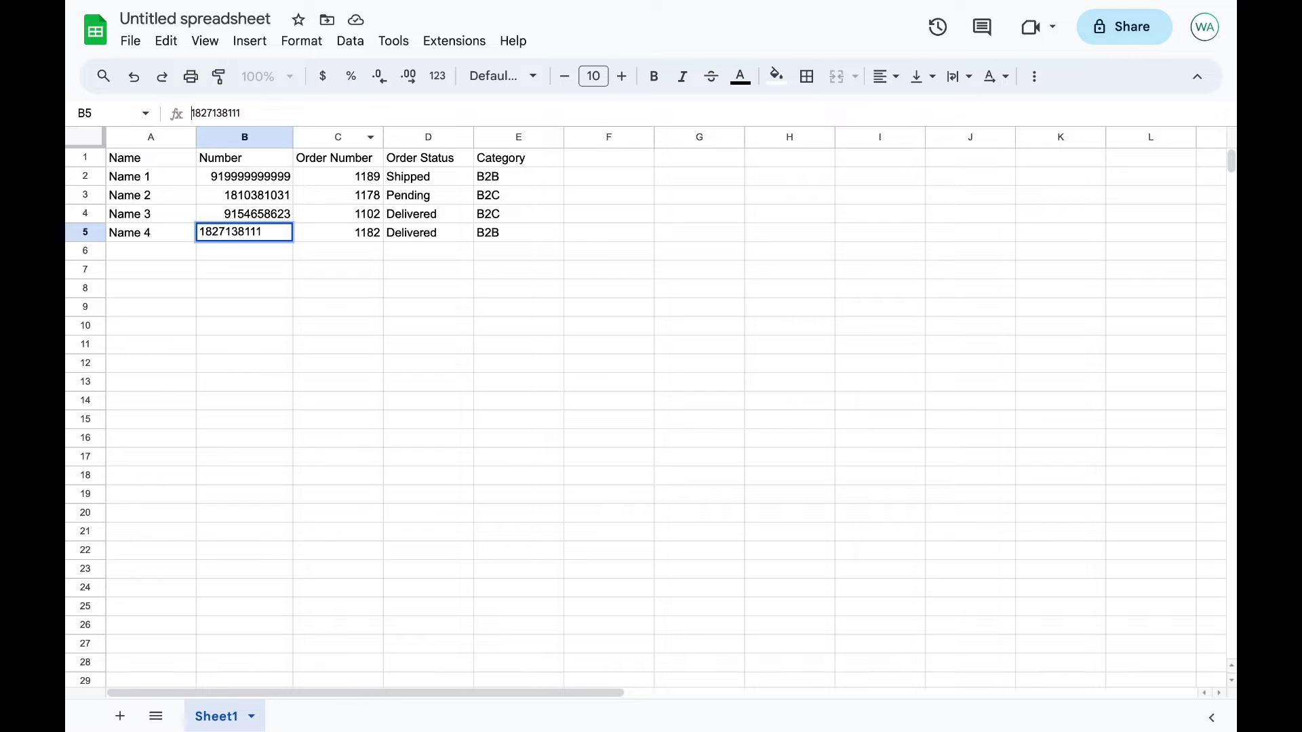
{"action": "left_click", "coordinate": [407, 214]}
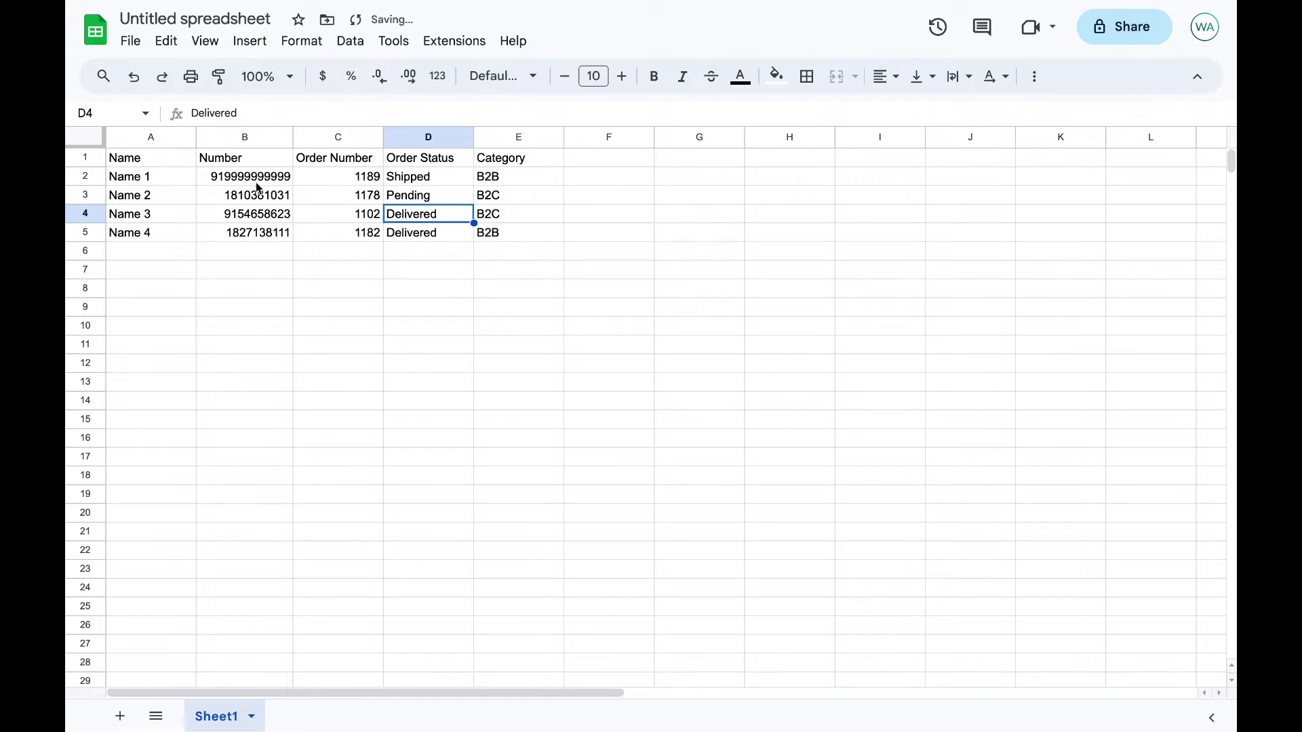
- Apply the custom number format 0 to the whole Number column
{"action": "left_click", "coordinate": [263, 136]}
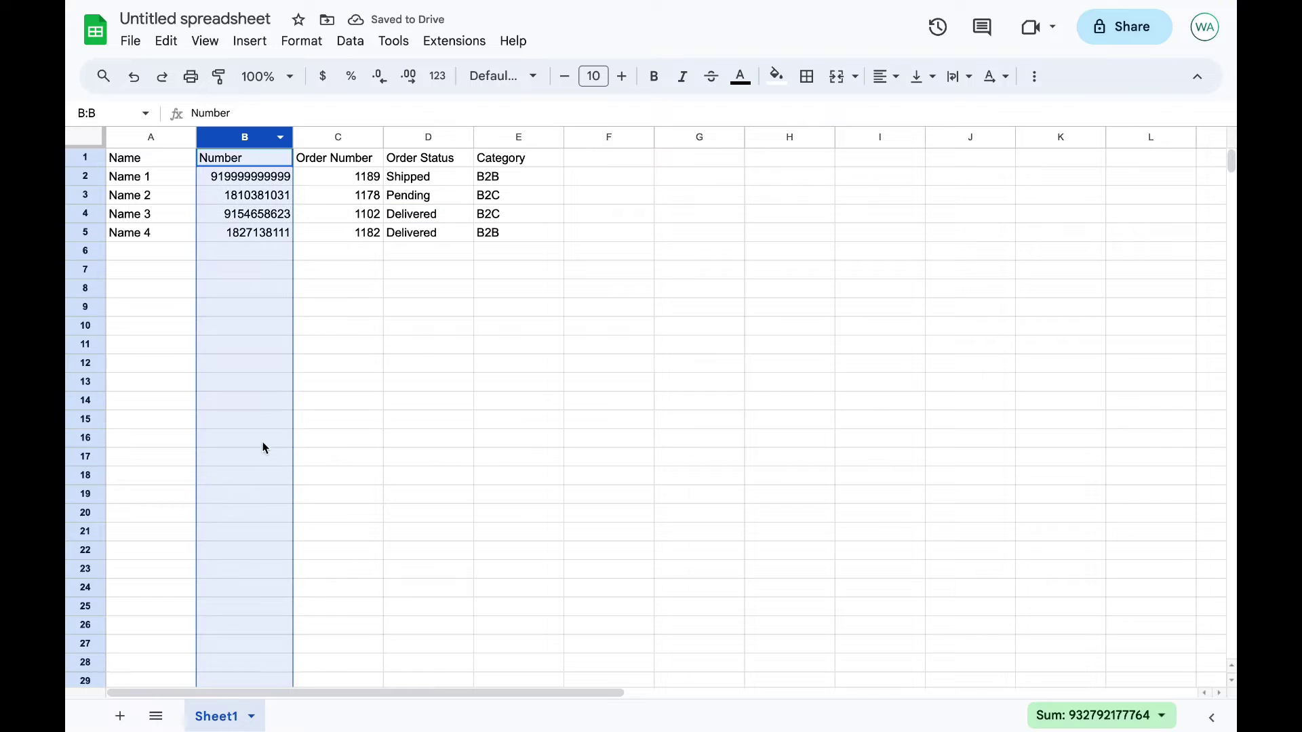
{"action": "left_click", "coordinate": [446, 89]}
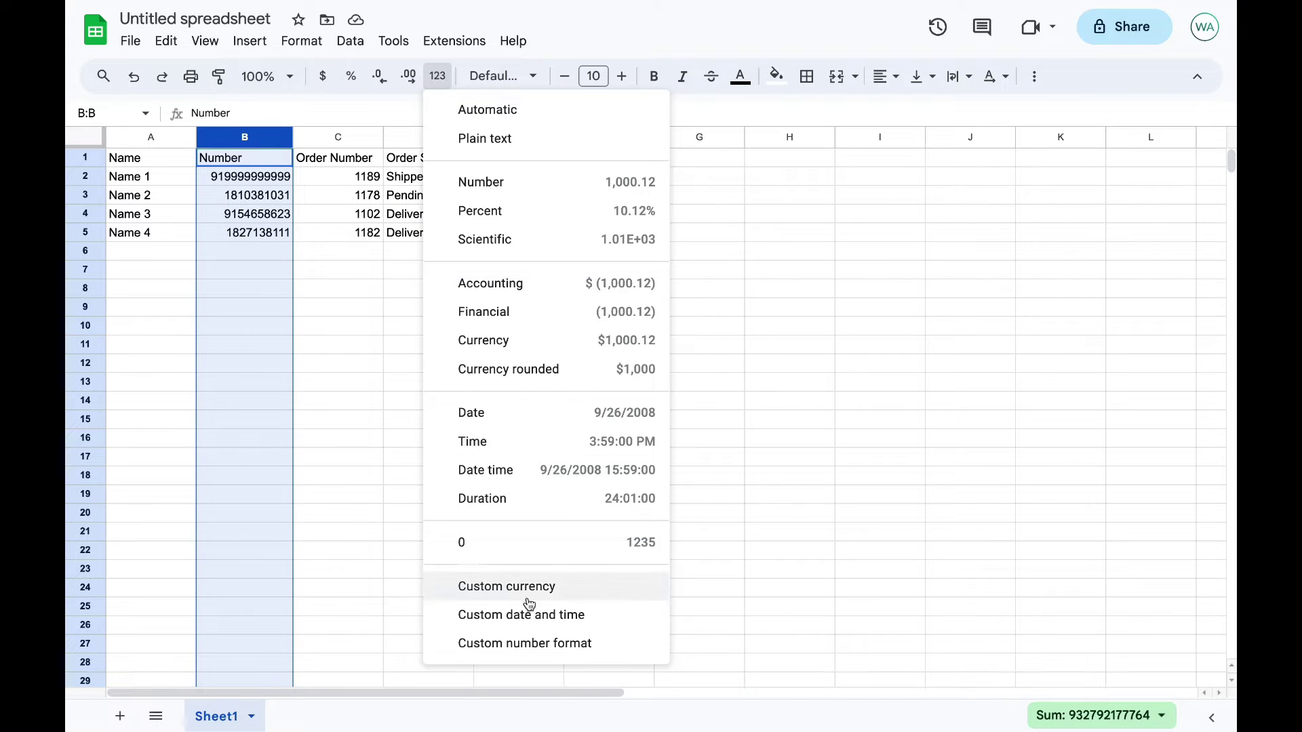
{"action": "left_click", "coordinate": [493, 647]}
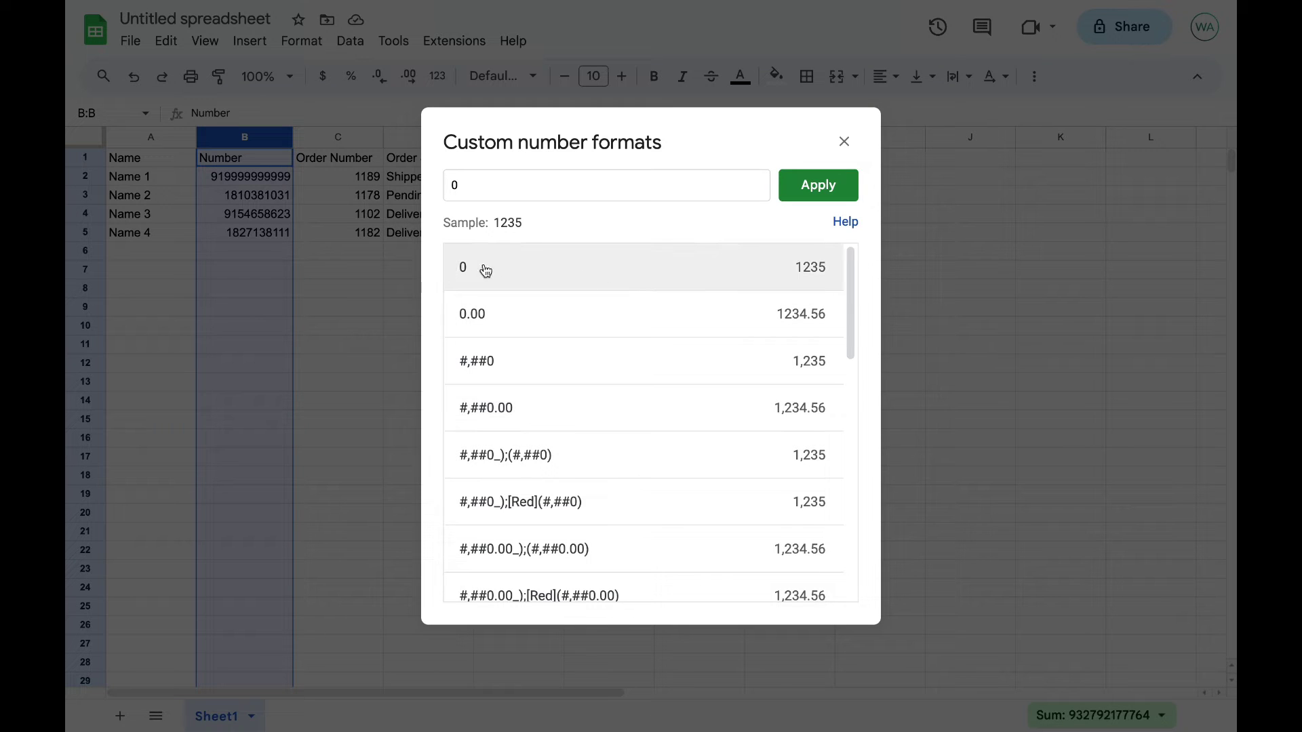
{"action": "left_click", "coordinate": [468, 274]}
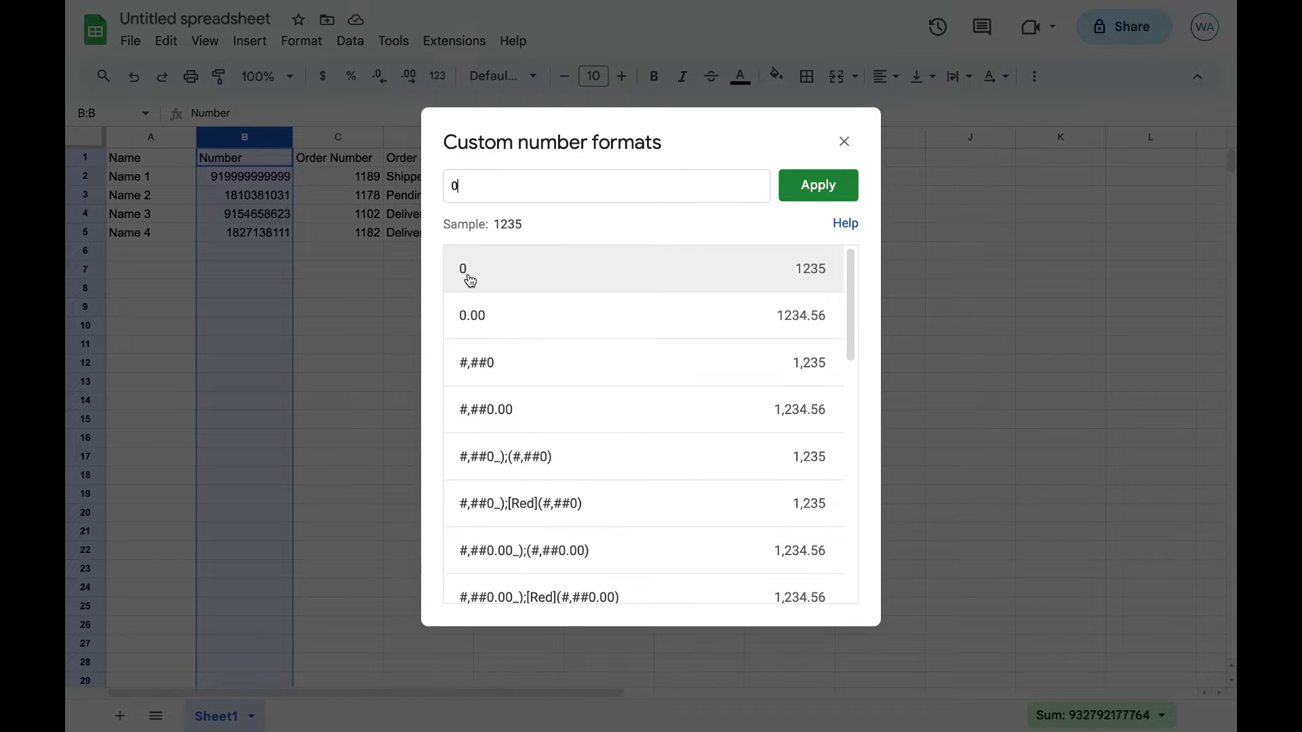
{"action": "left_click", "coordinate": [816, 186]}
{"action": "left_click", "coordinate": [345, 278]}
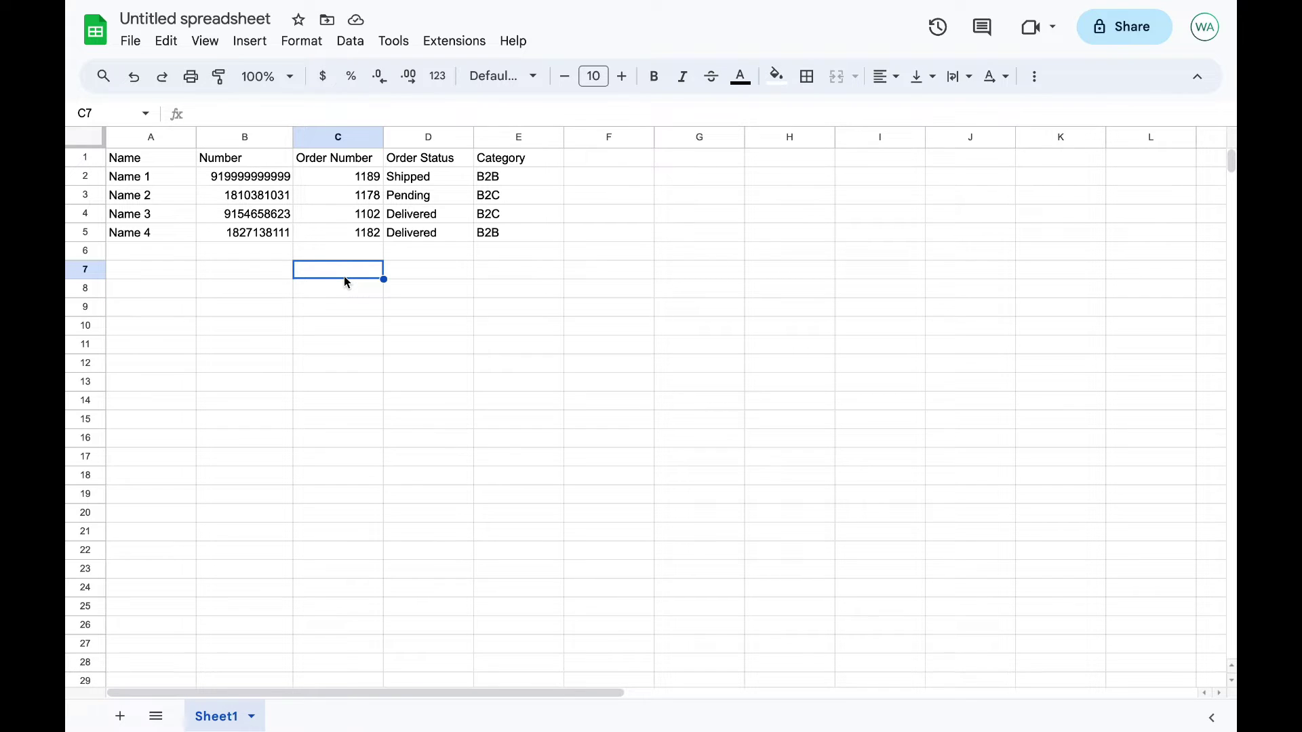
- Note the Order Number and Order Status headers, and open the custom fields list in the 1automations CRM
{"action": "left_click", "coordinate": [358, 164]}
{"action": "left_click", "coordinate": [407, 164]}
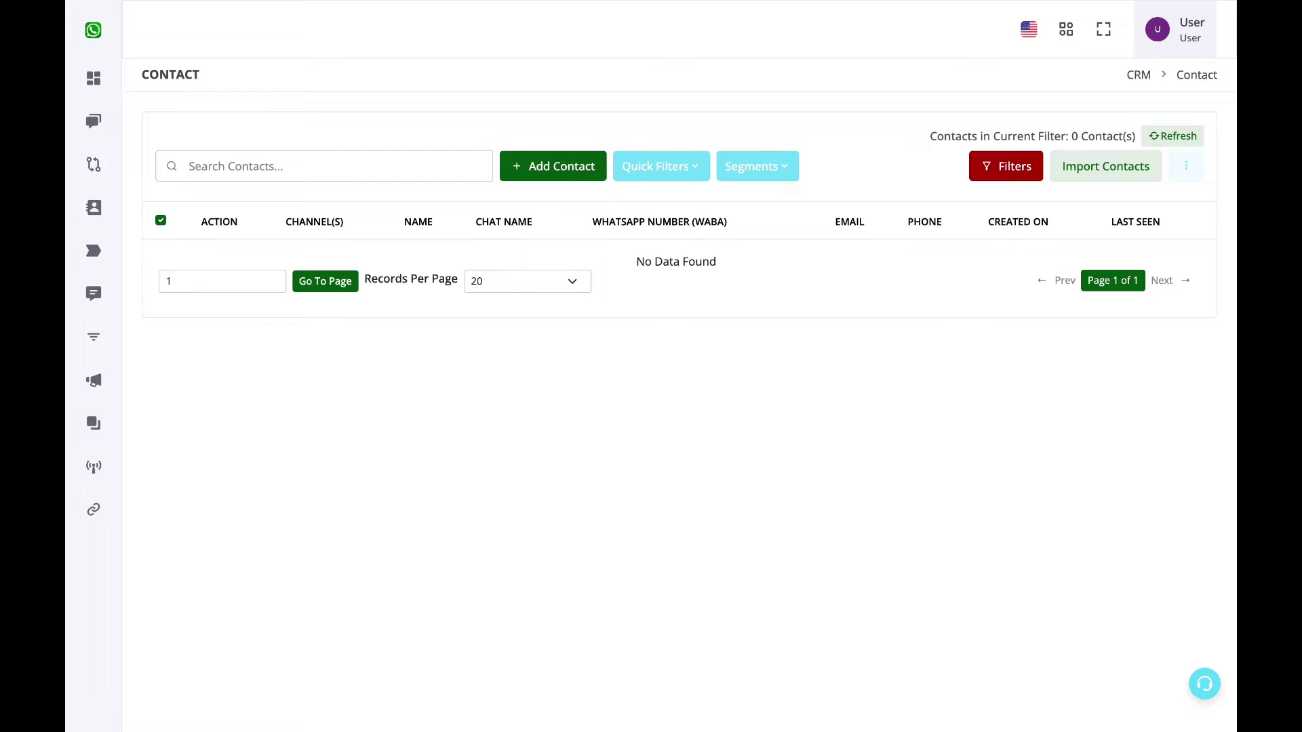
{"action": "mouse_move", "coordinate": [151, 261]}
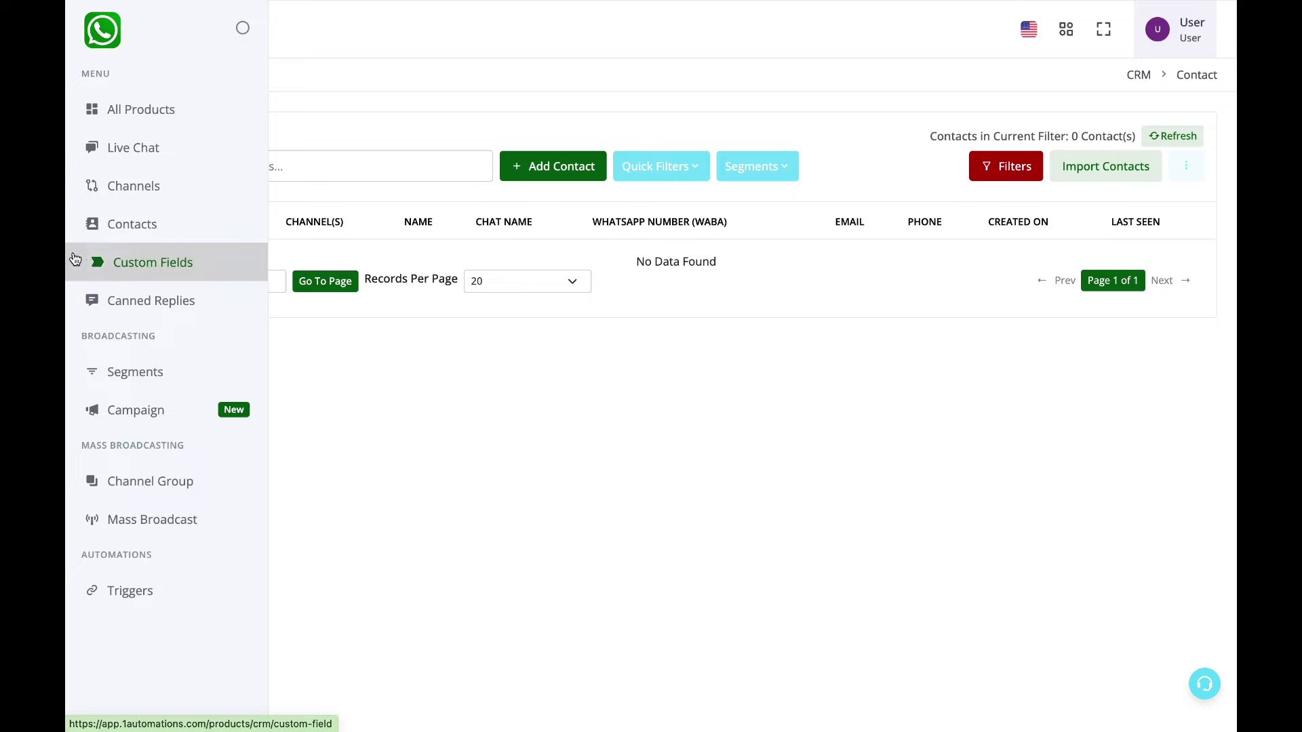
{"action": "left_click", "coordinate": [110, 262]}
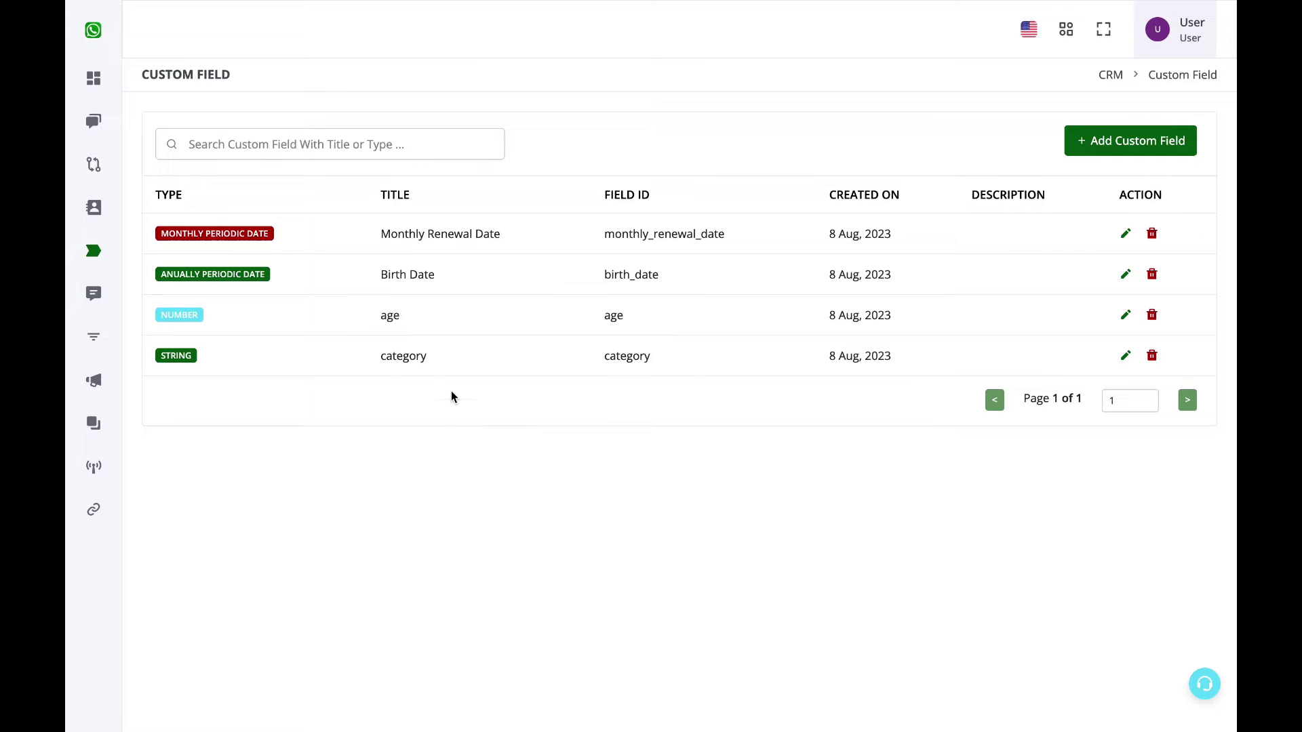
{"action": "double_click", "coordinate": [378, 363]}
{"action": "left_click", "coordinate": [746, 415]}
- Add a custom field titled Order Number with the String field type
{"action": "left_click", "coordinate": [1174, 140]}
{"action": "left_click", "coordinate": [488, 232]}
{"action": "type", "text": "Order Number"}
{"action": "left_click", "coordinate": [515, 366]}
{"action": "left_click", "coordinate": [523, 407]}
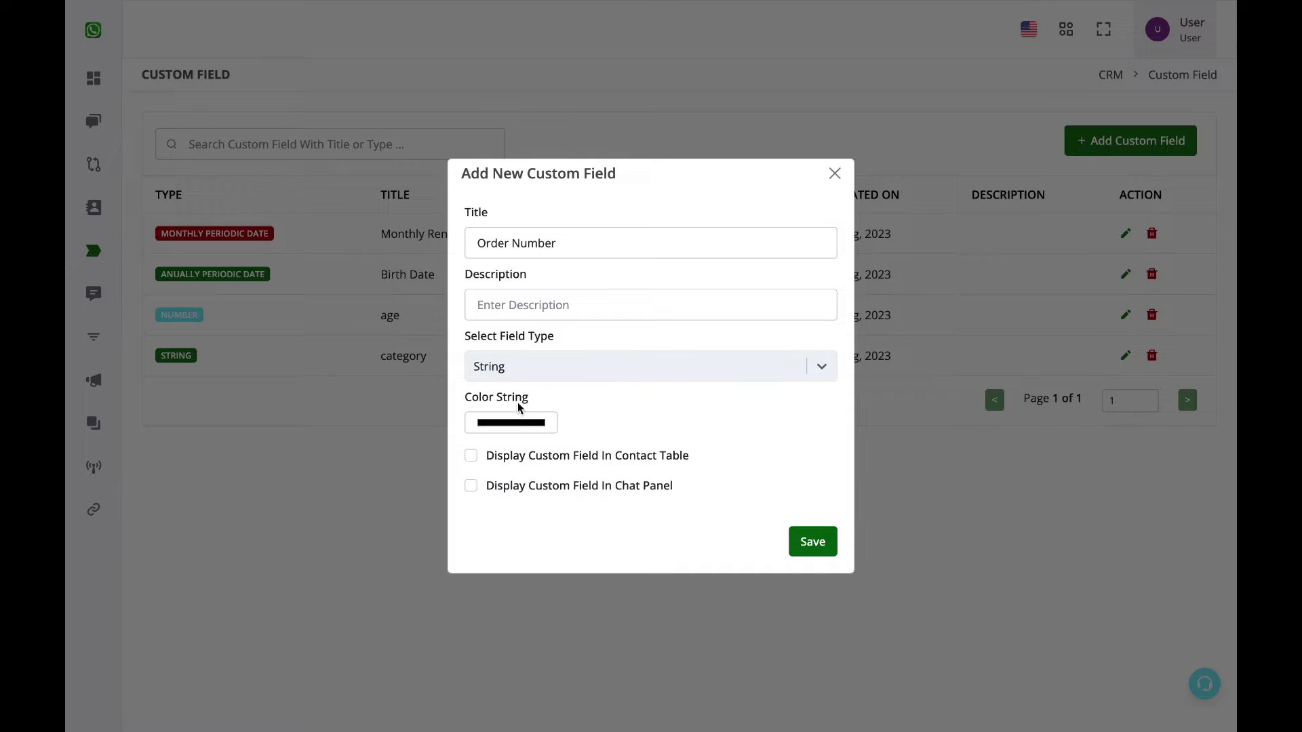
{"action": "left_click", "coordinate": [824, 552]}
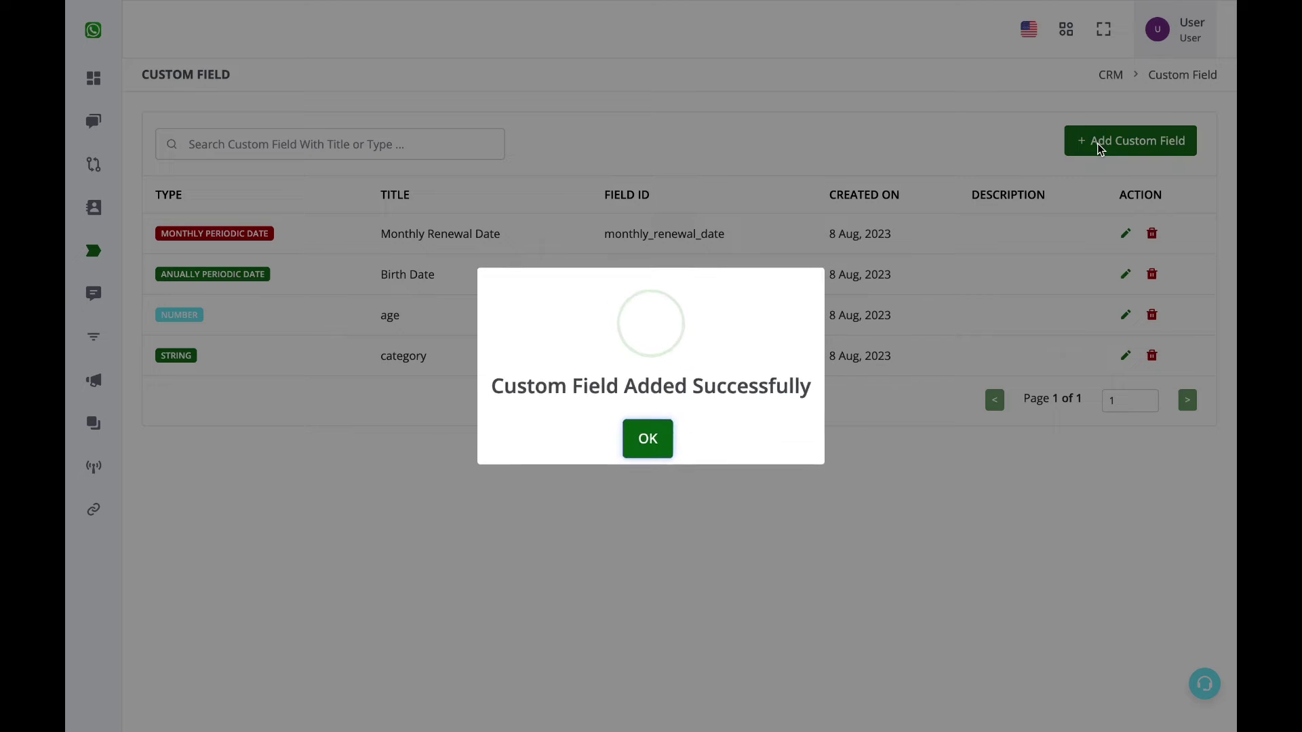
{"action": "left_click", "coordinate": [650, 440]}
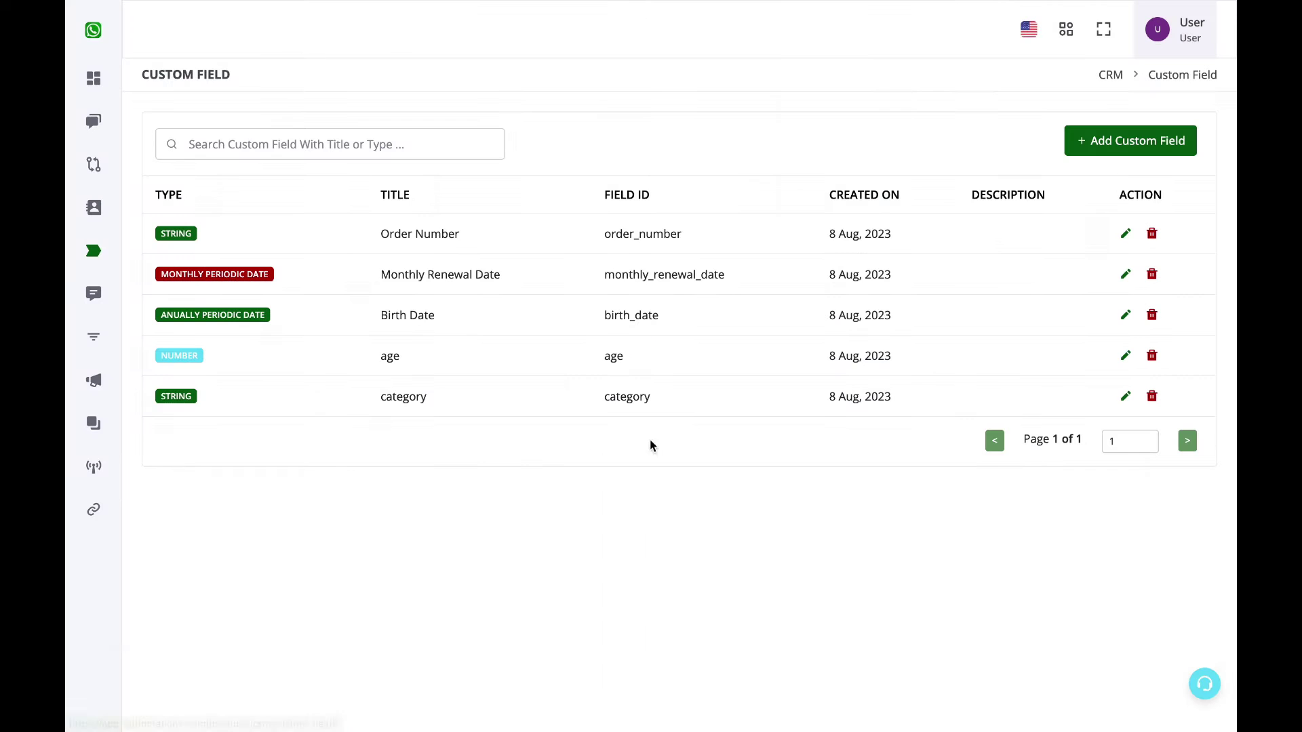
- Add a String custom field titled Order Status and go to the contacts page
{"action": "left_click", "coordinate": [1146, 135]}
{"action": "left_click", "coordinate": [619, 234]}
{"action": "type", "text": "Order Status"}
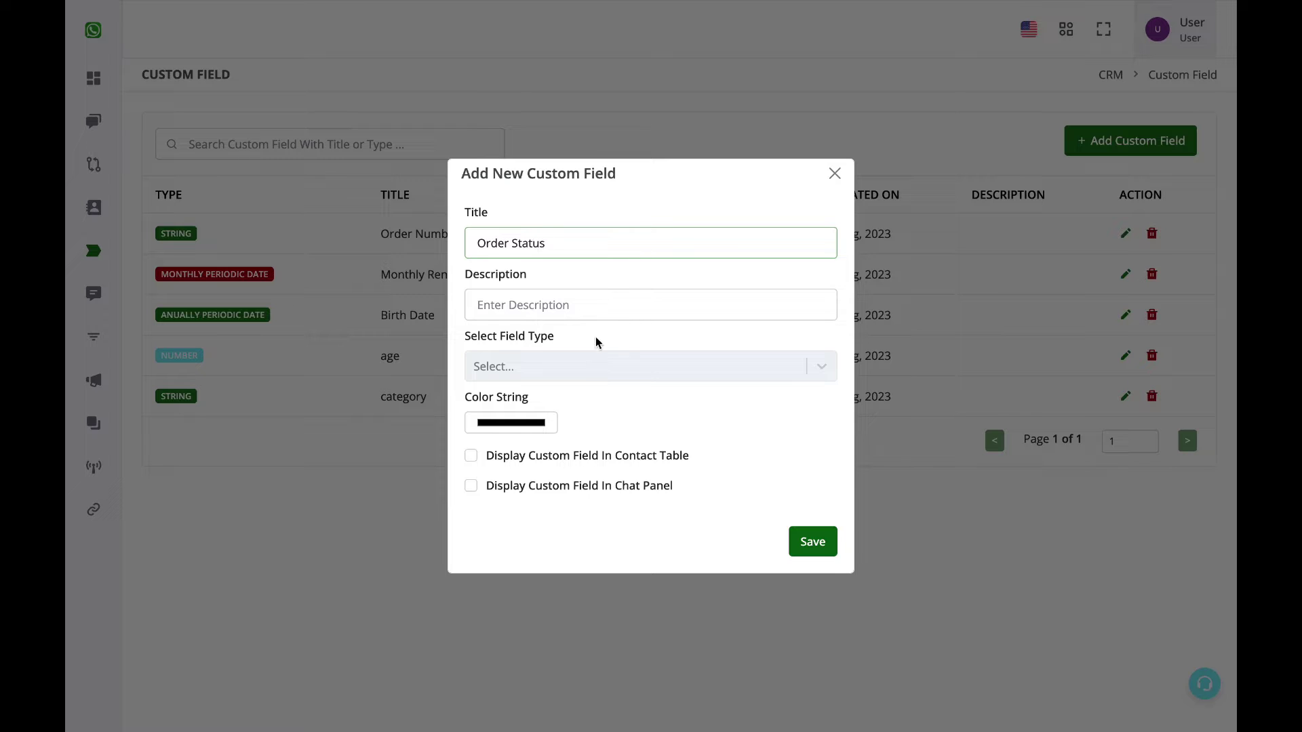
{"action": "left_click", "coordinate": [596, 367]}
{"action": "left_click", "coordinate": [596, 407]}
{"action": "left_click", "coordinate": [812, 541]}
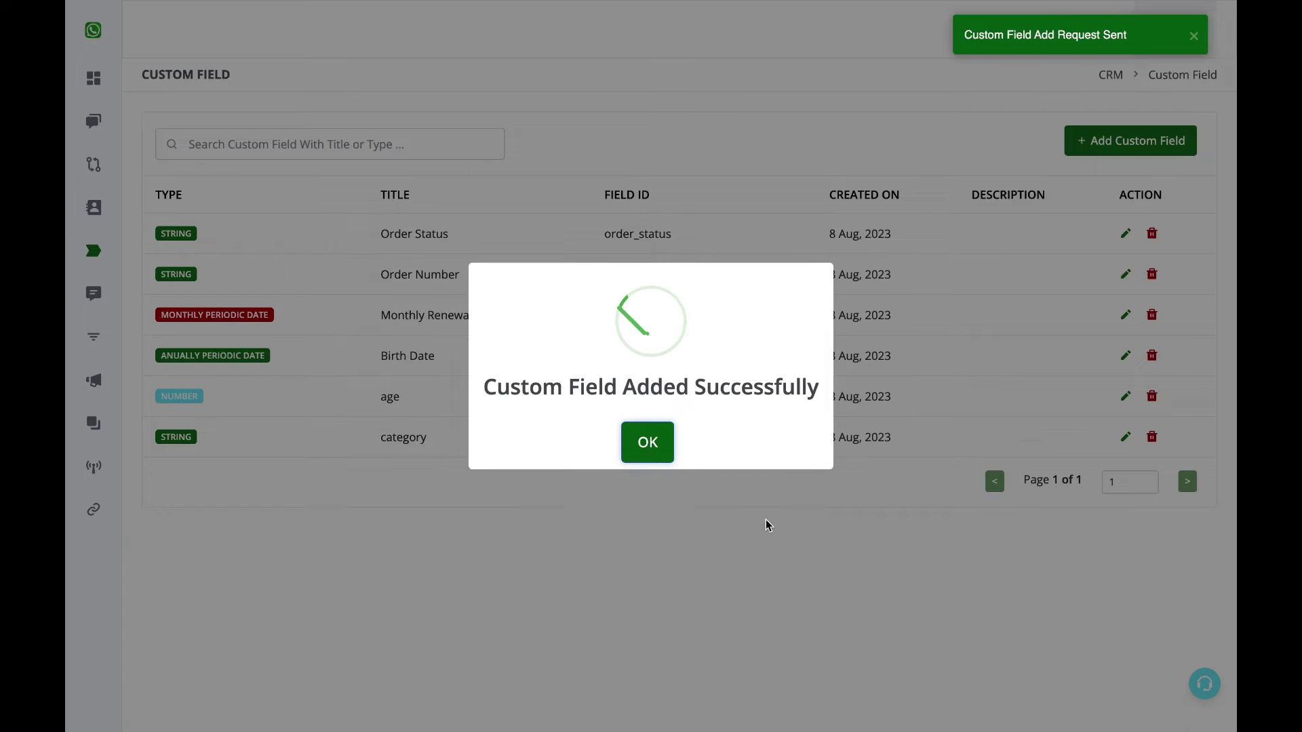
{"action": "left_click", "coordinate": [667, 444]}
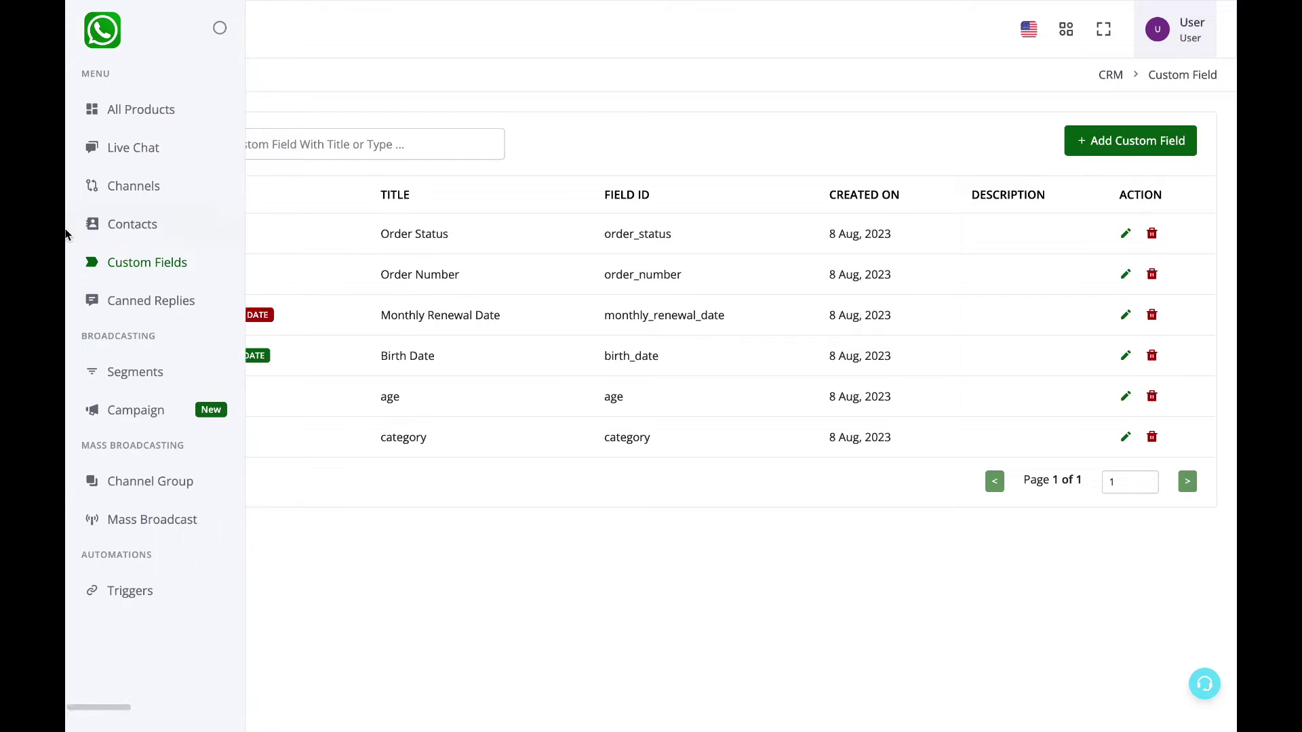
{"action": "left_click", "coordinate": [93, 226]}
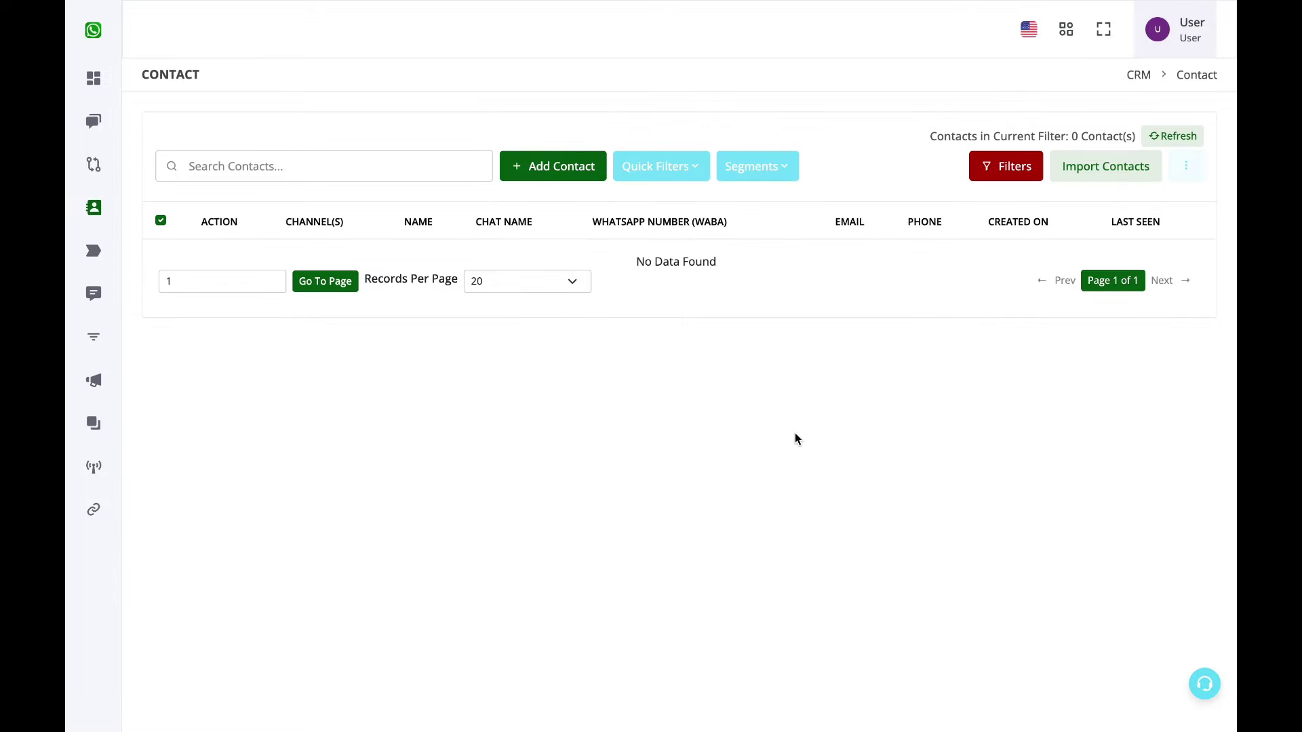
- Switch back to the Google Sheets spreadsheet and rename it test import
{"action": "key", "text": "ctrl+Tab"}
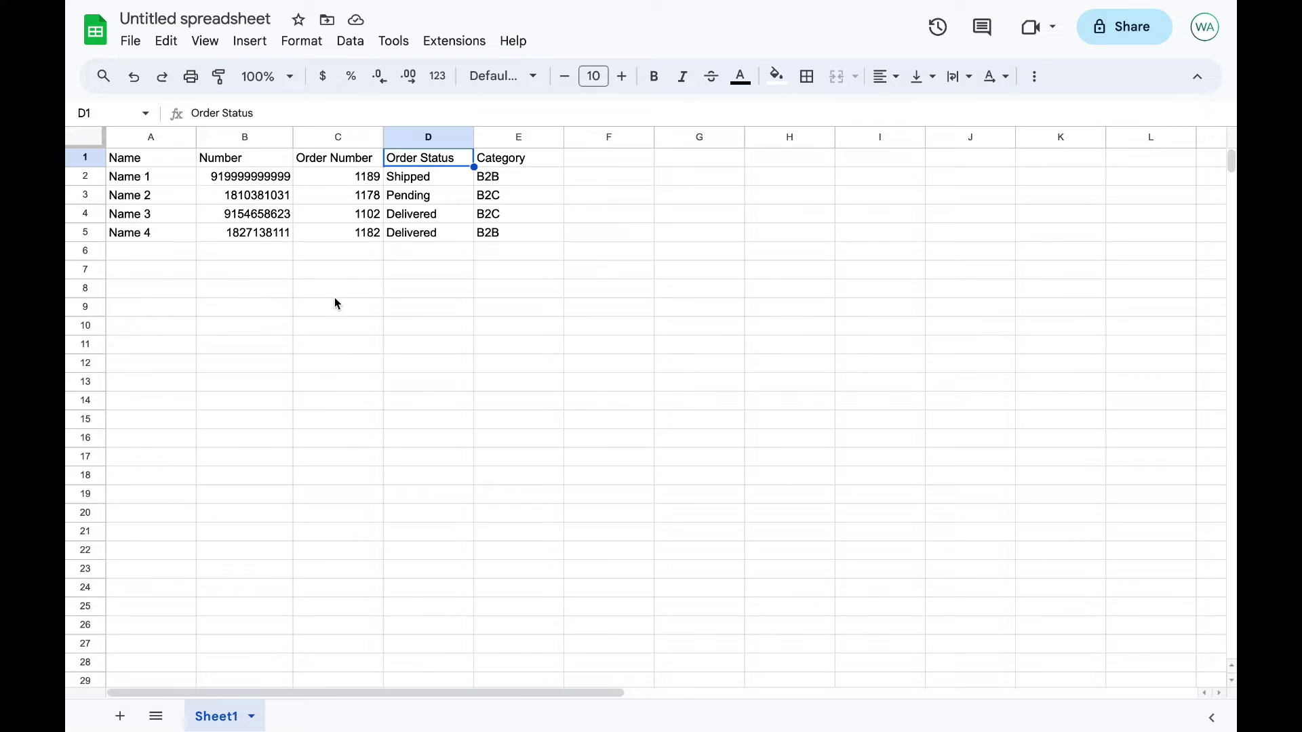
{"action": "left_click", "coordinate": [169, 20]}
{"action": "type", "text": "test import"}
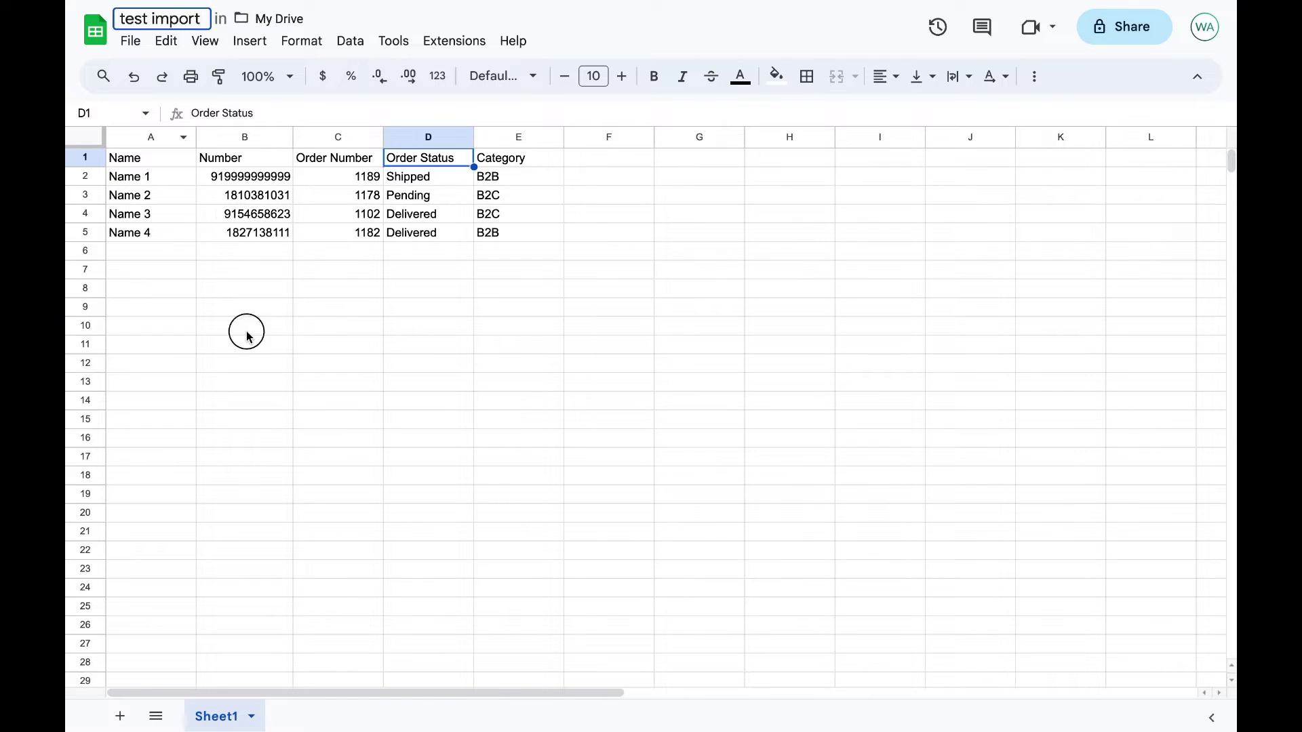
{"action": "left_click", "coordinate": [246, 332]}
- Download the sheet as a Comma Separated Values (.csv) file
{"action": "left_click", "coordinate": [130, 40]}
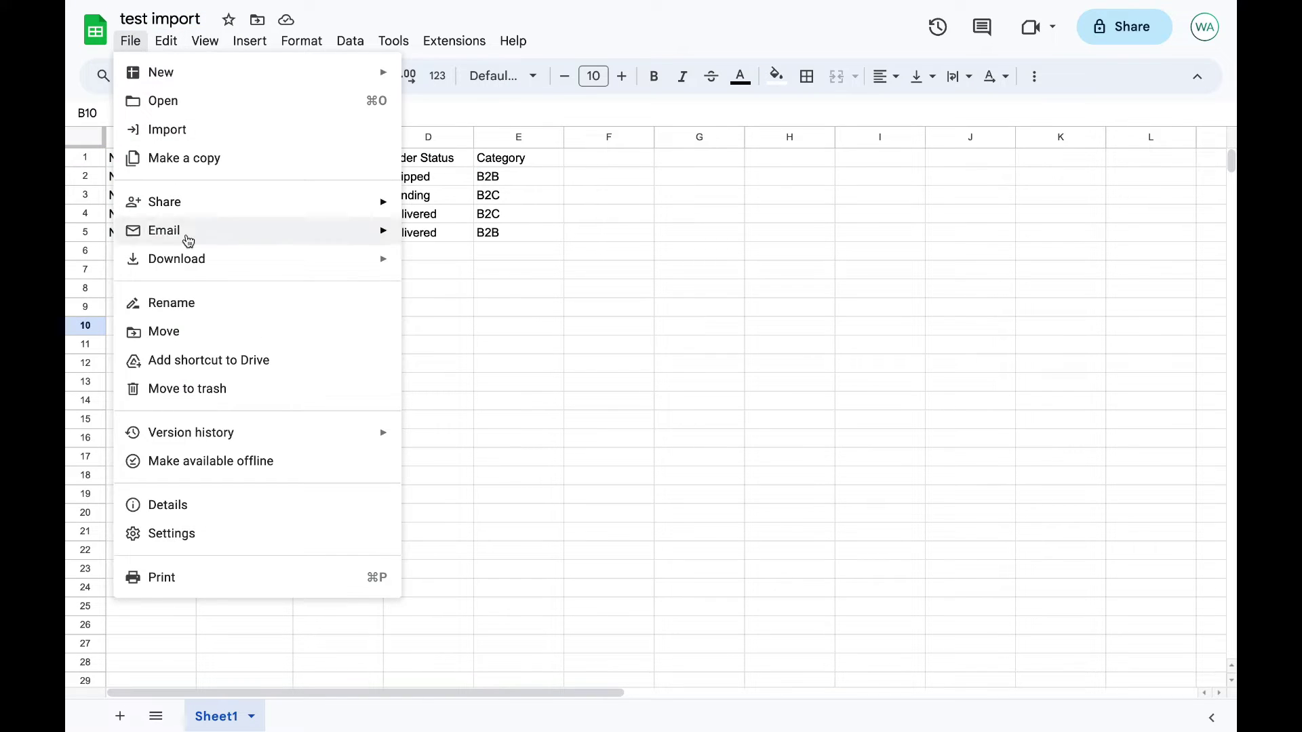
{"action": "mouse_move", "coordinate": [196, 267]}
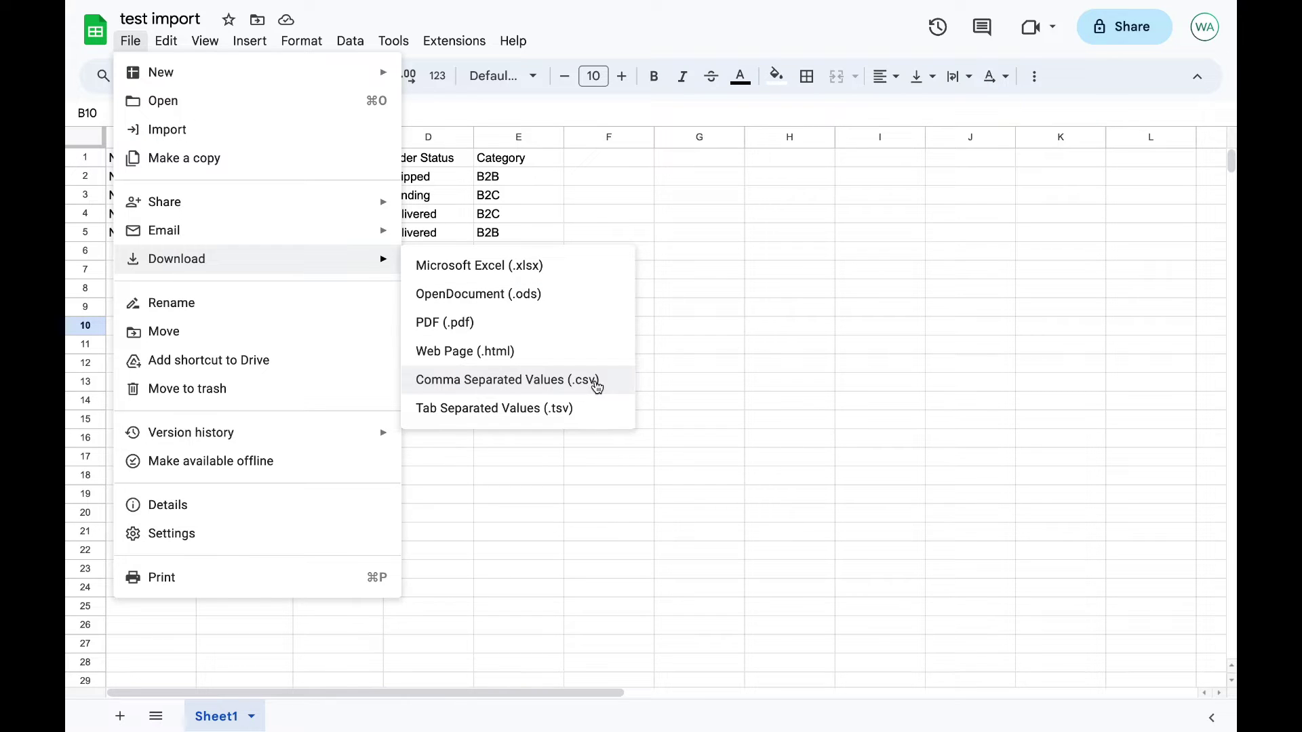
{"action": "left_click", "coordinate": [597, 385]}
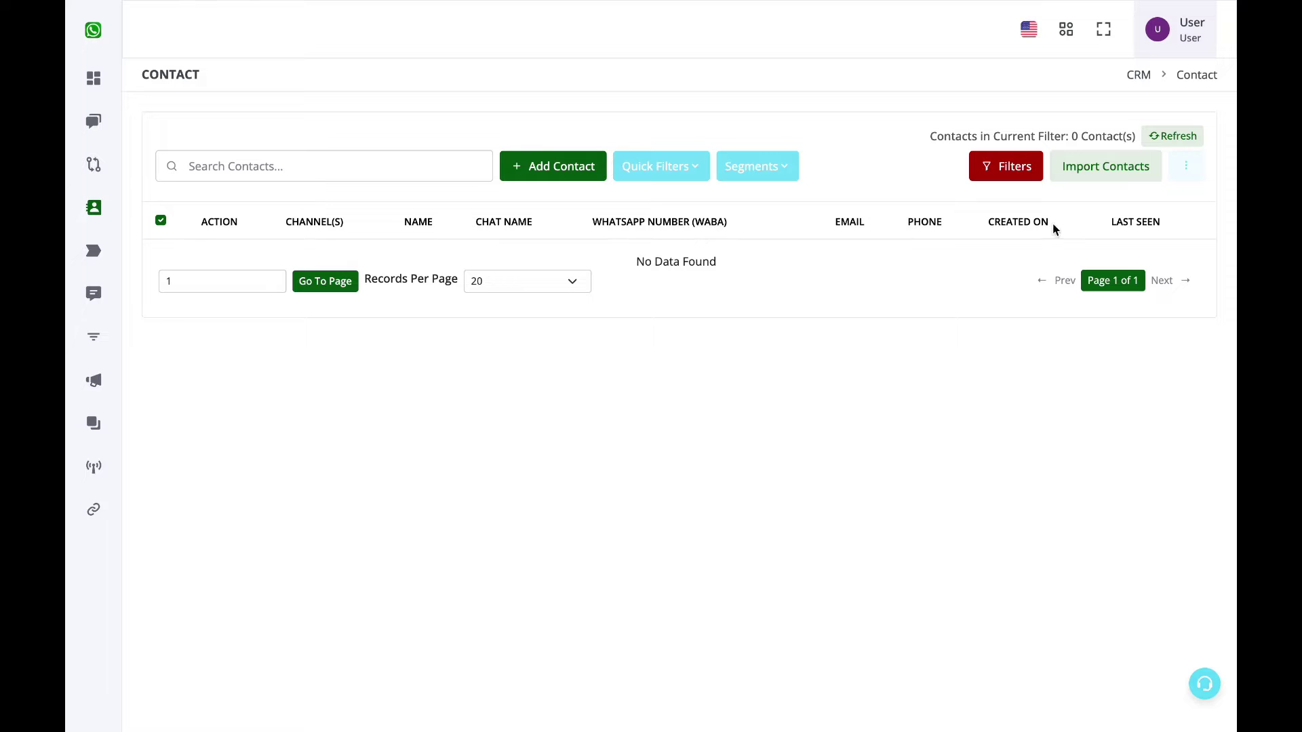
- Start a contact import in the CRM with the file test import - Sheet1.csv from the Downloads folder
{"action": "left_click", "coordinate": [1109, 172]}
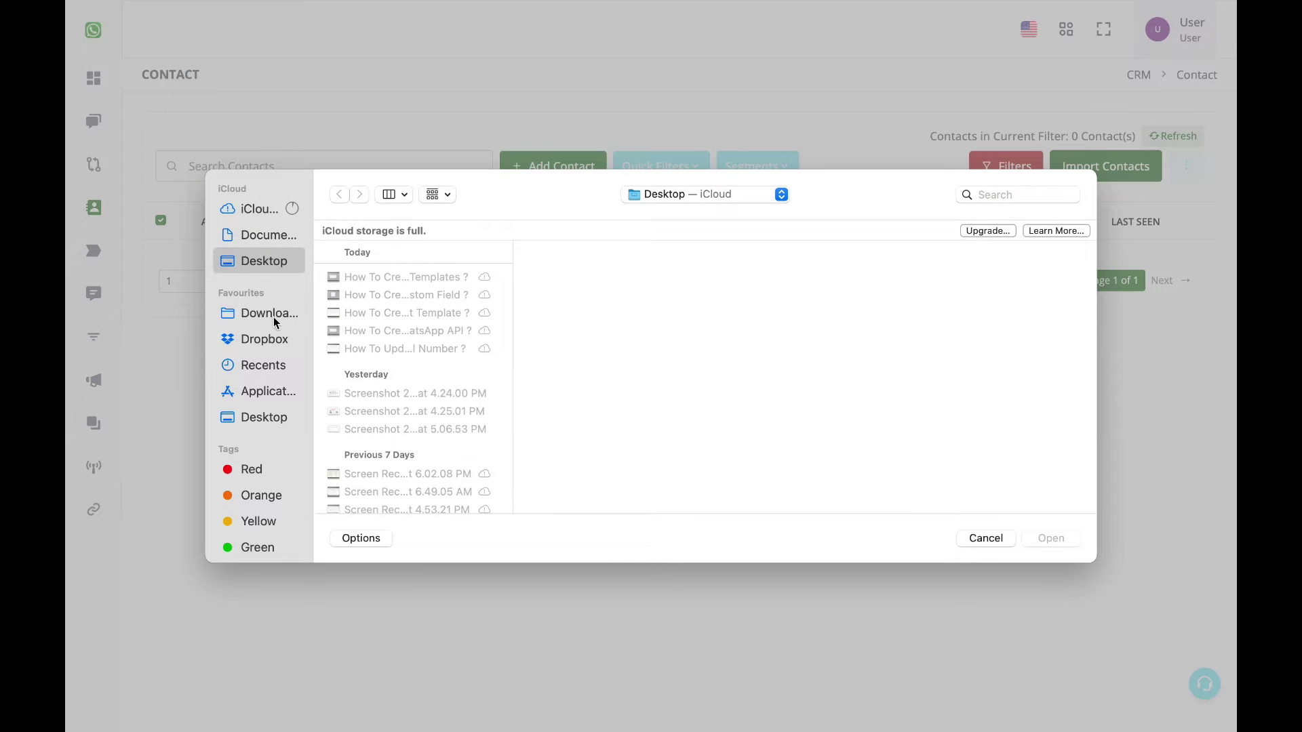
{"action": "left_click", "coordinate": [274, 315]}
{"action": "left_click", "coordinate": [385, 256]}
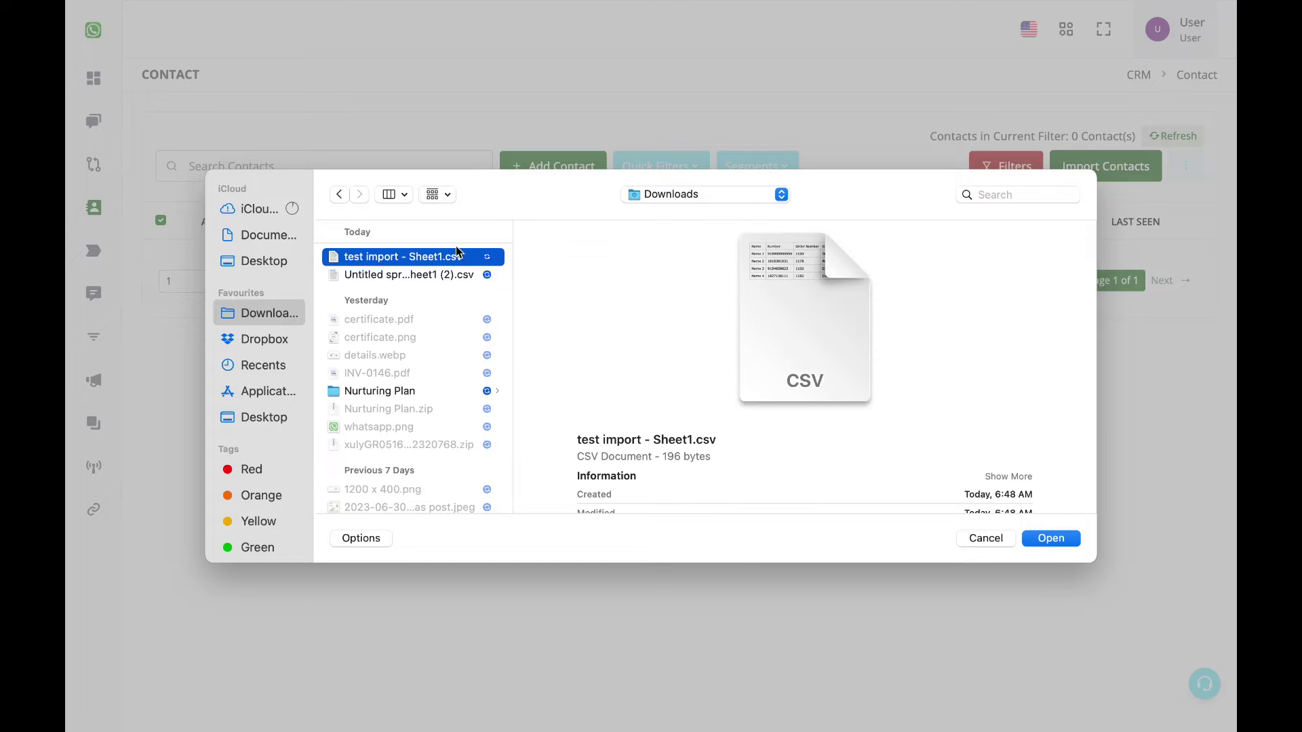
{"action": "left_click", "coordinate": [1074, 539]}
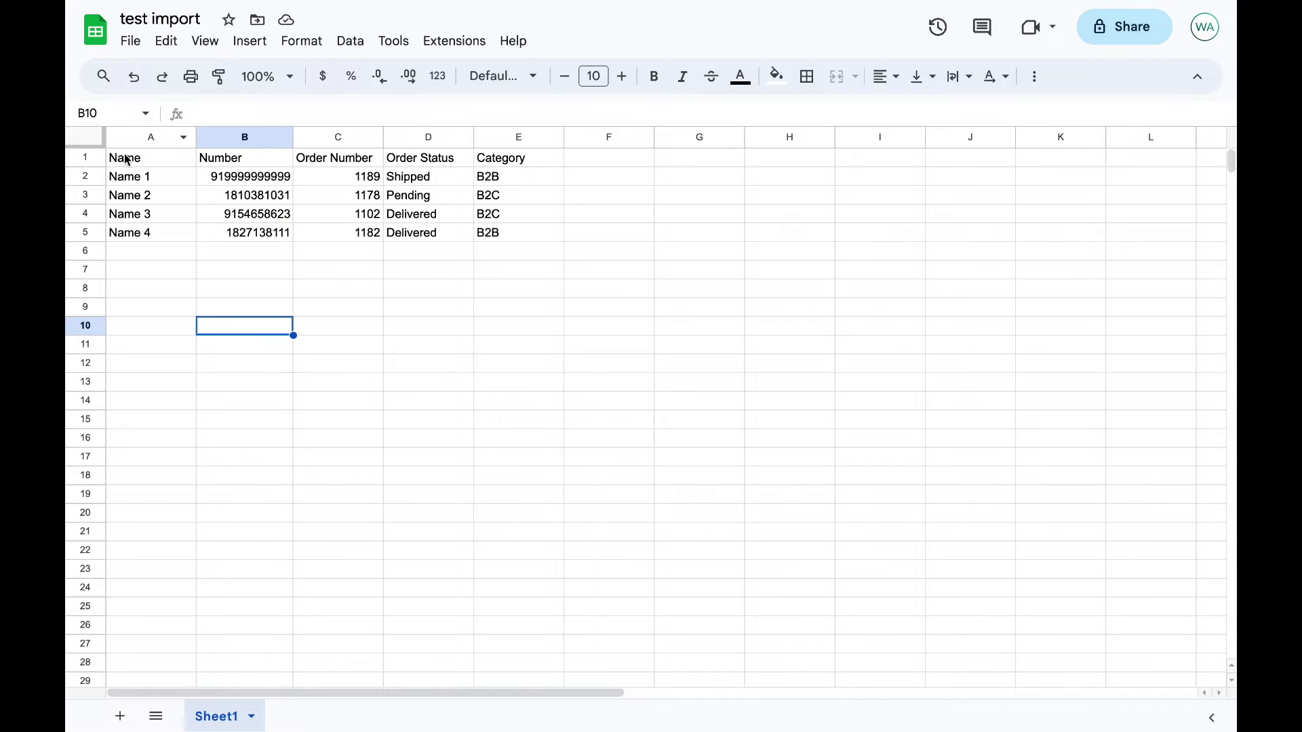
- Compare the spreadsheet's header row with the contact fields offered for mapping the CSV columns
{"action": "left_click", "coordinate": [85, 158]}
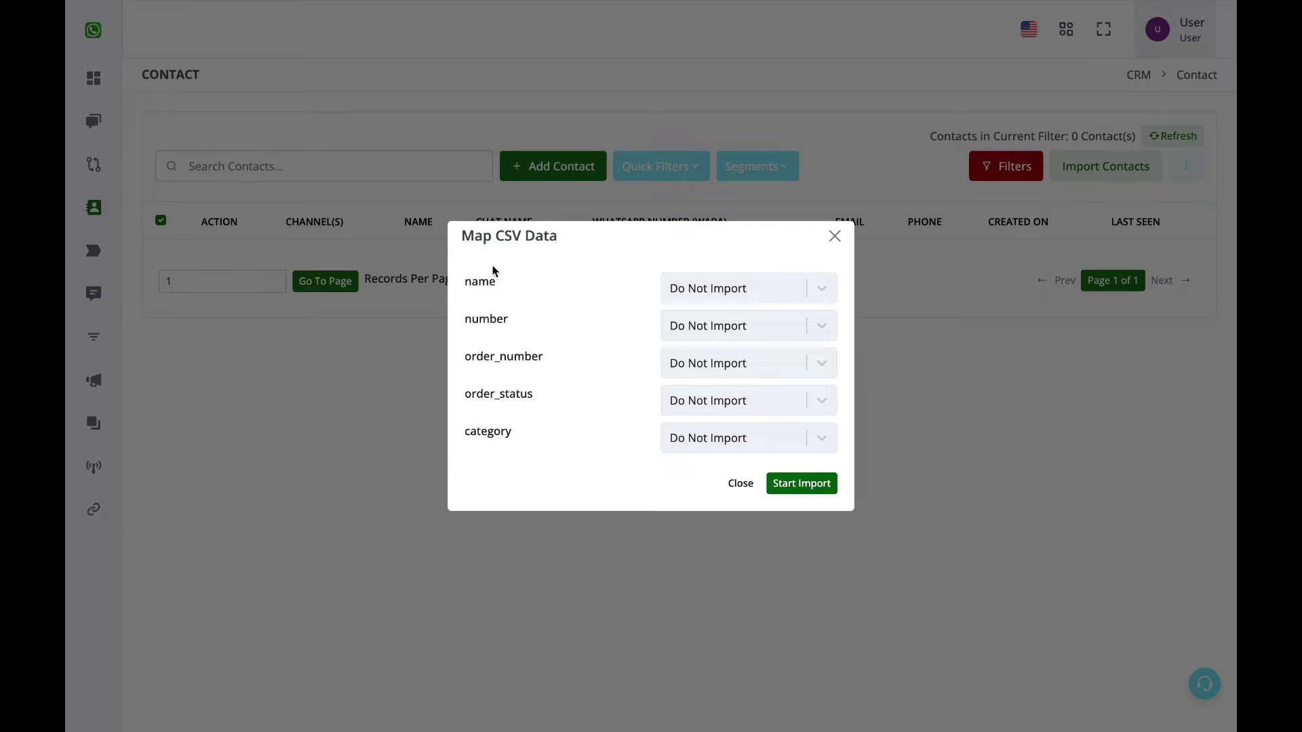
{"action": "left_click", "coordinate": [757, 289]}
{"action": "left_click", "coordinate": [758, 293]}
{"action": "left_click", "coordinate": [743, 448]}
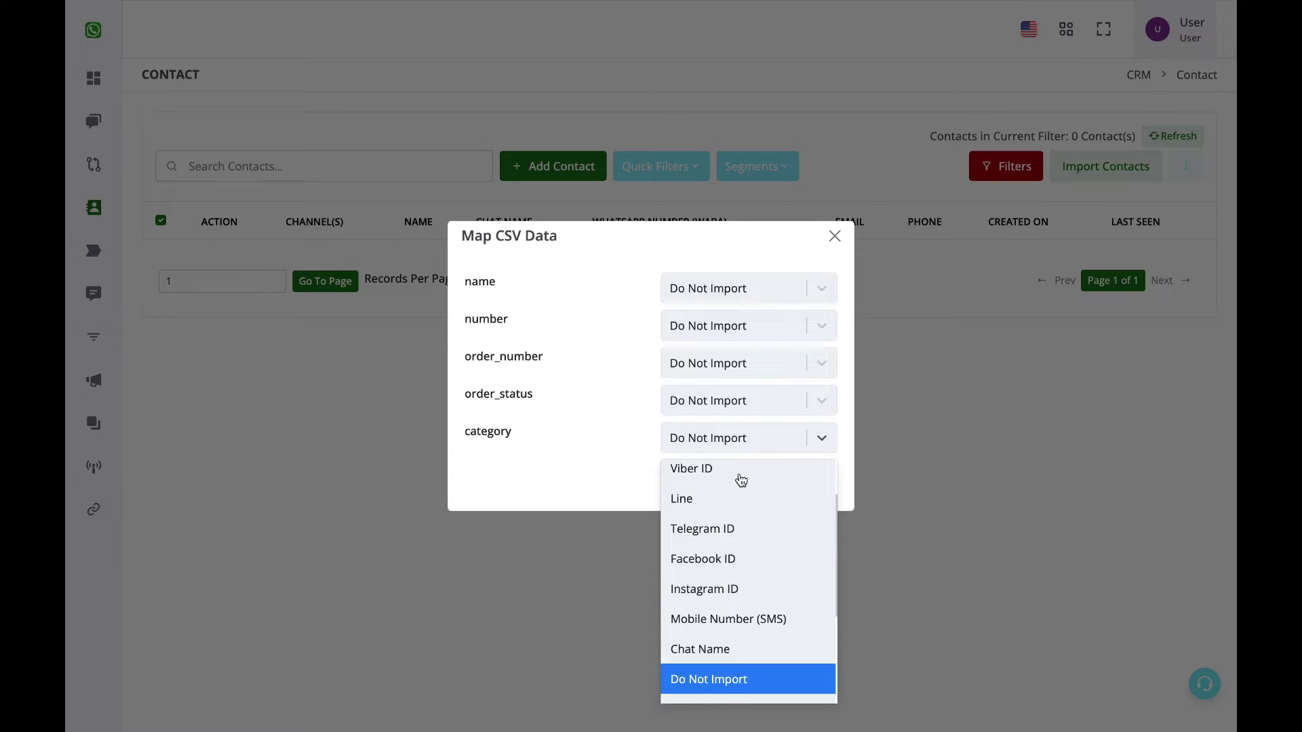
{"action": "left_click", "coordinate": [592, 429]}
- Map the CSV column name to the Chat Name field
{"action": "left_click", "coordinate": [724, 278]}
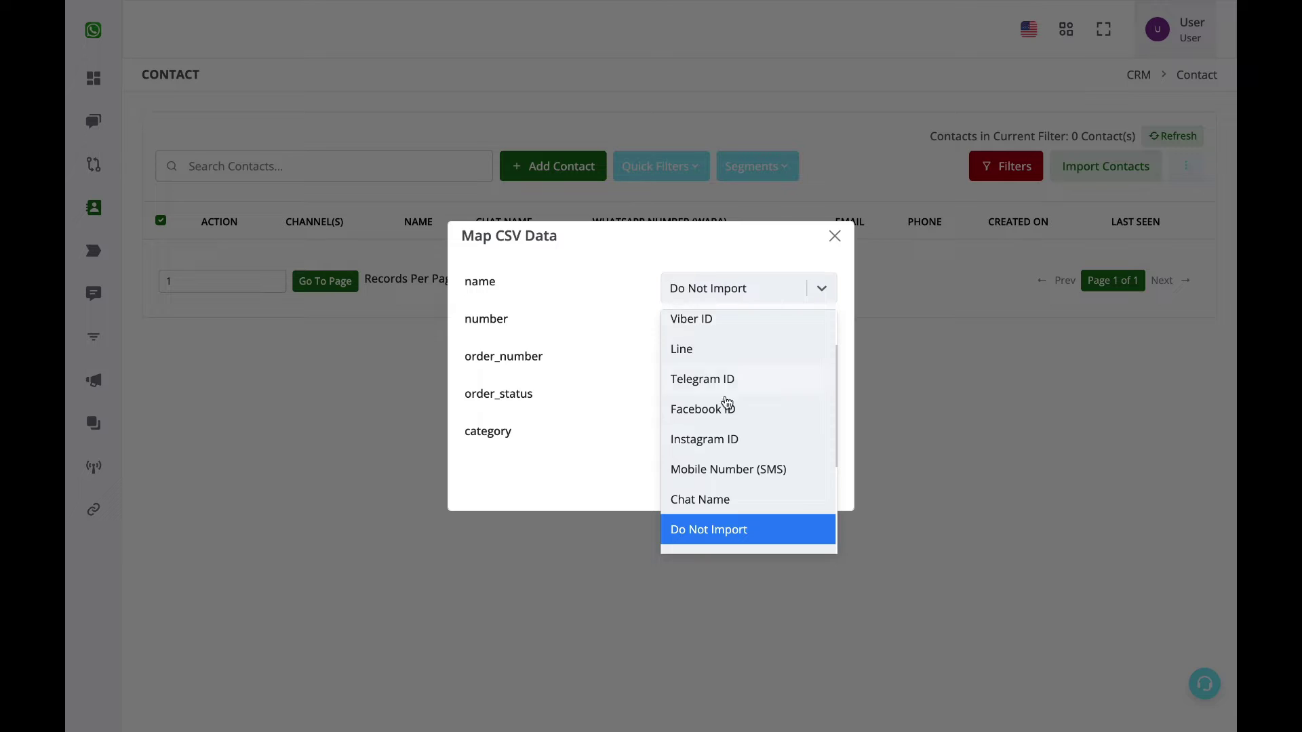
{"action": "scroll", "coordinate": [731, 442], "scroll_direction": "up", "scroll_amount": 2}
{"action": "scroll", "coordinate": [734, 443], "scroll_direction": "down", "scroll_amount": 3}
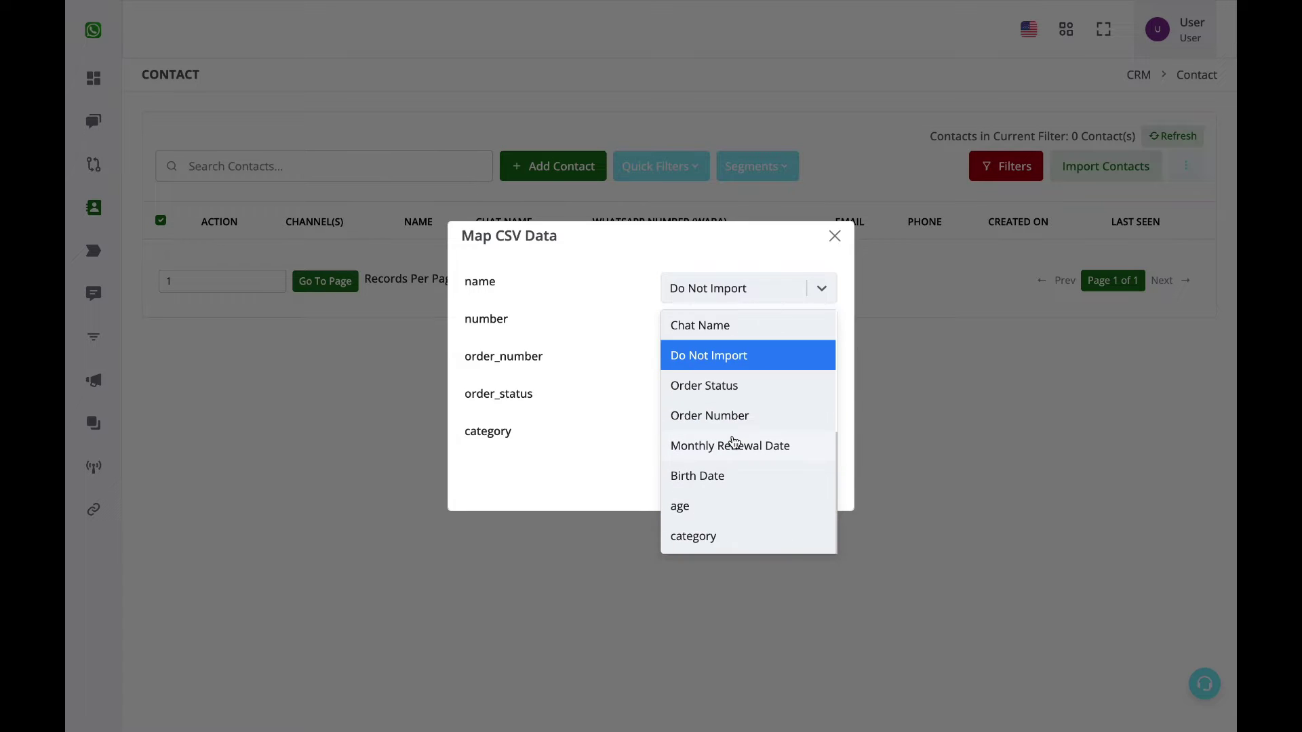
{"action": "scroll", "coordinate": [734, 442], "scroll_direction": "up", "scroll_amount": 4}
{"action": "scroll", "coordinate": [734, 442], "scroll_direction": "down", "scroll_amount": 2}
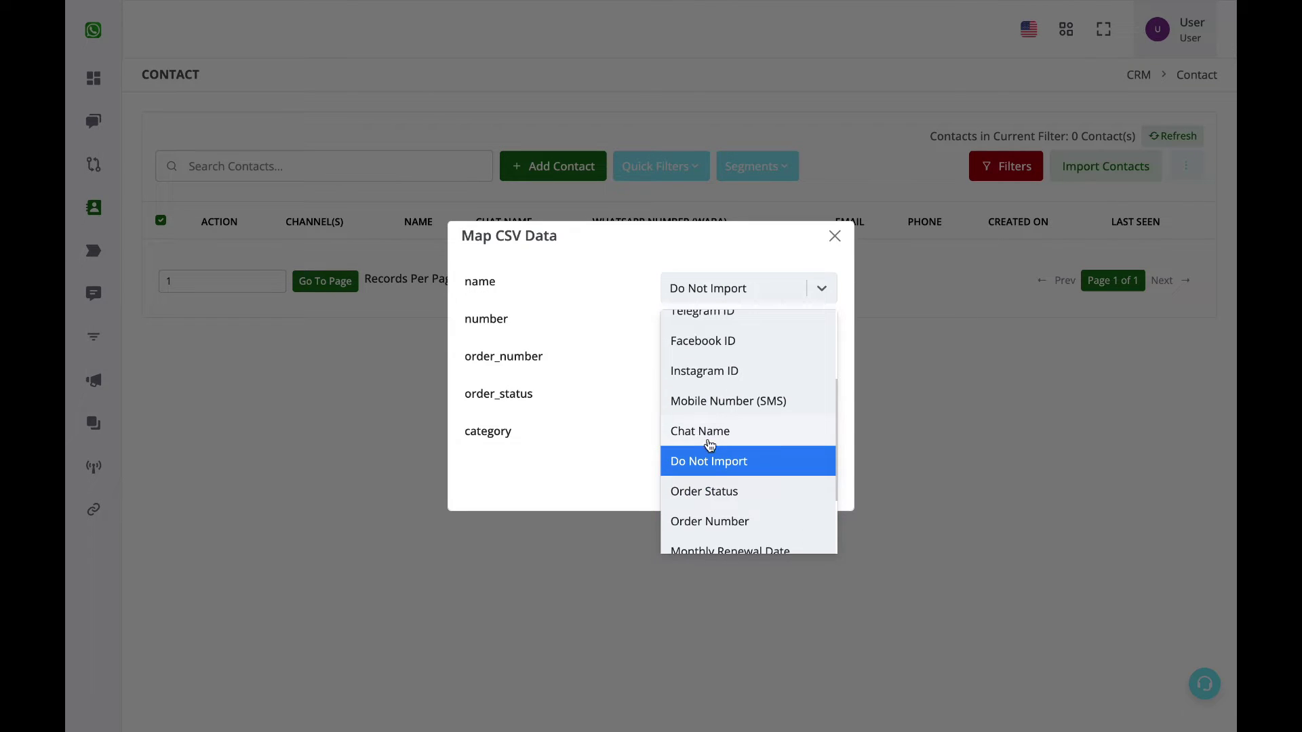
{"action": "scroll", "coordinate": [716, 435], "scroll_direction": "up", "scroll_amount": 2}
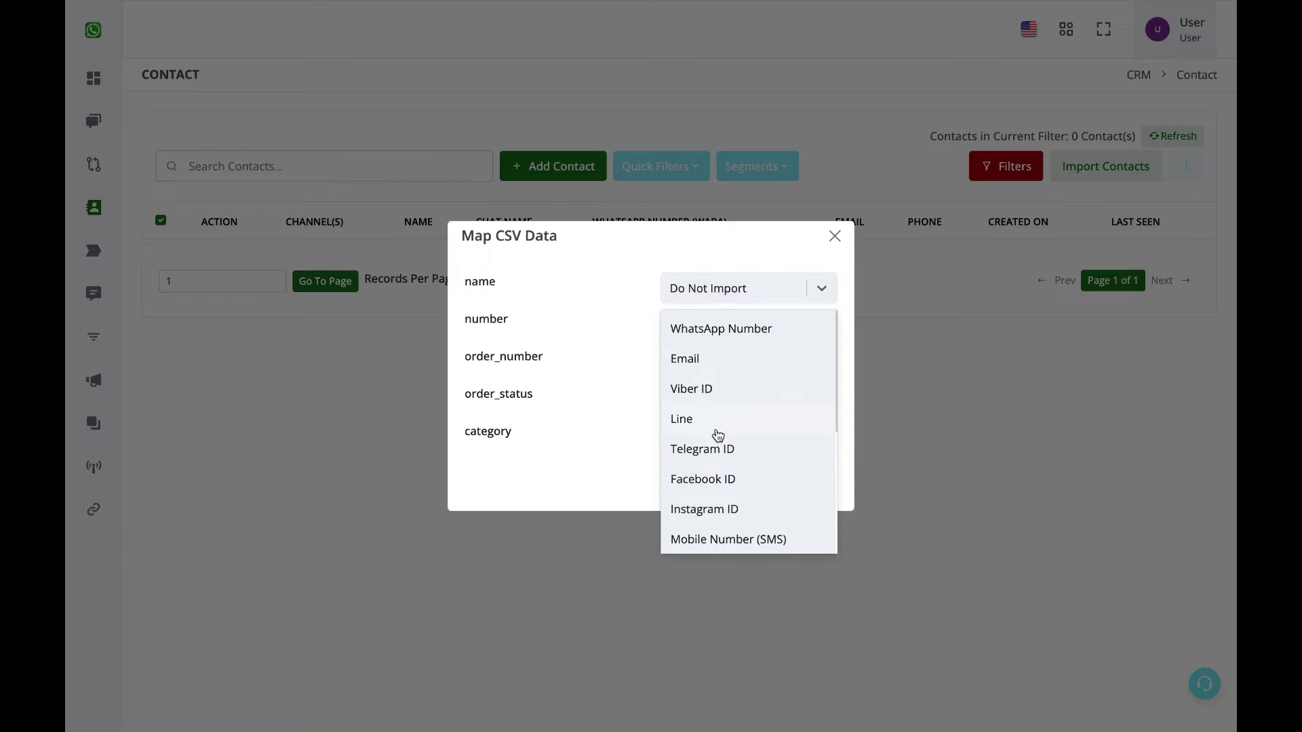
{"action": "scroll", "coordinate": [714, 436], "scroll_direction": "down", "scroll_amount": 3}
{"action": "left_click", "coordinate": [705, 385]}
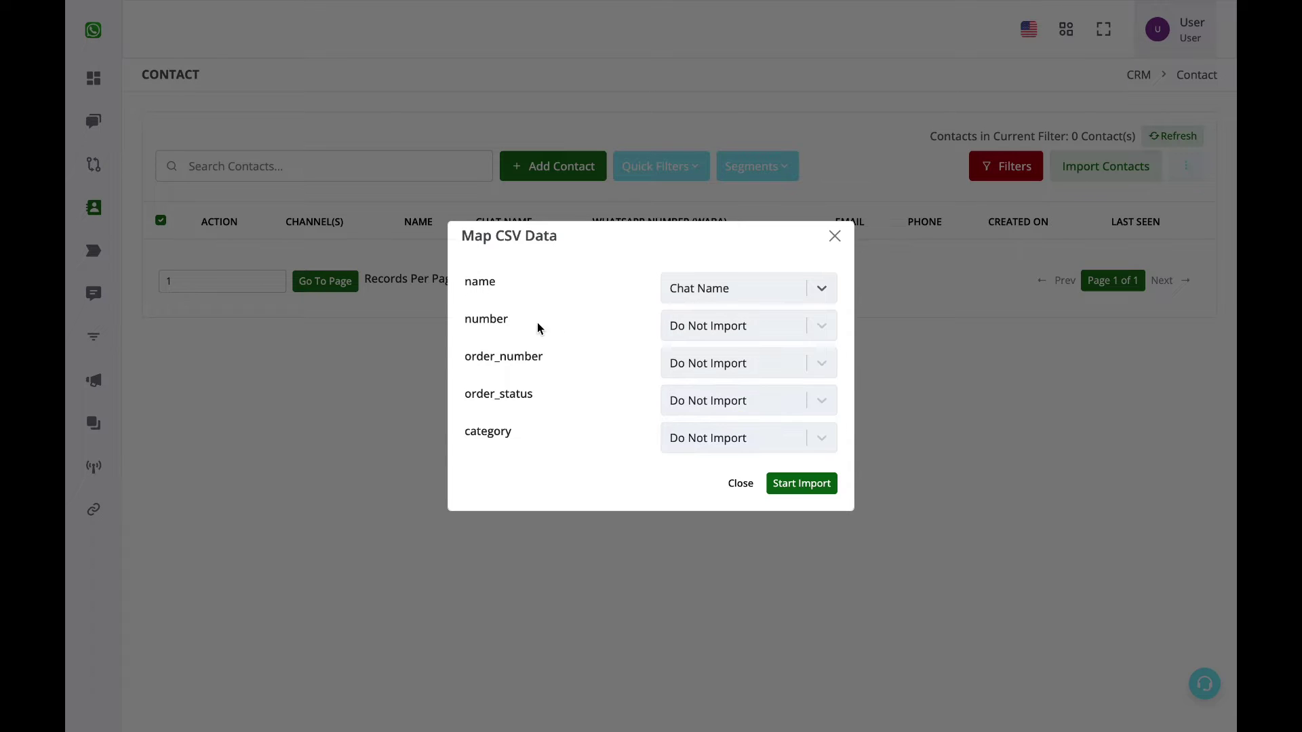
- Map the CSV column number to the WhatsApp Number field
{"action": "left_click", "coordinate": [689, 327]}
{"action": "scroll", "coordinate": [727, 451], "scroll_direction": "up", "scroll_amount": 1}
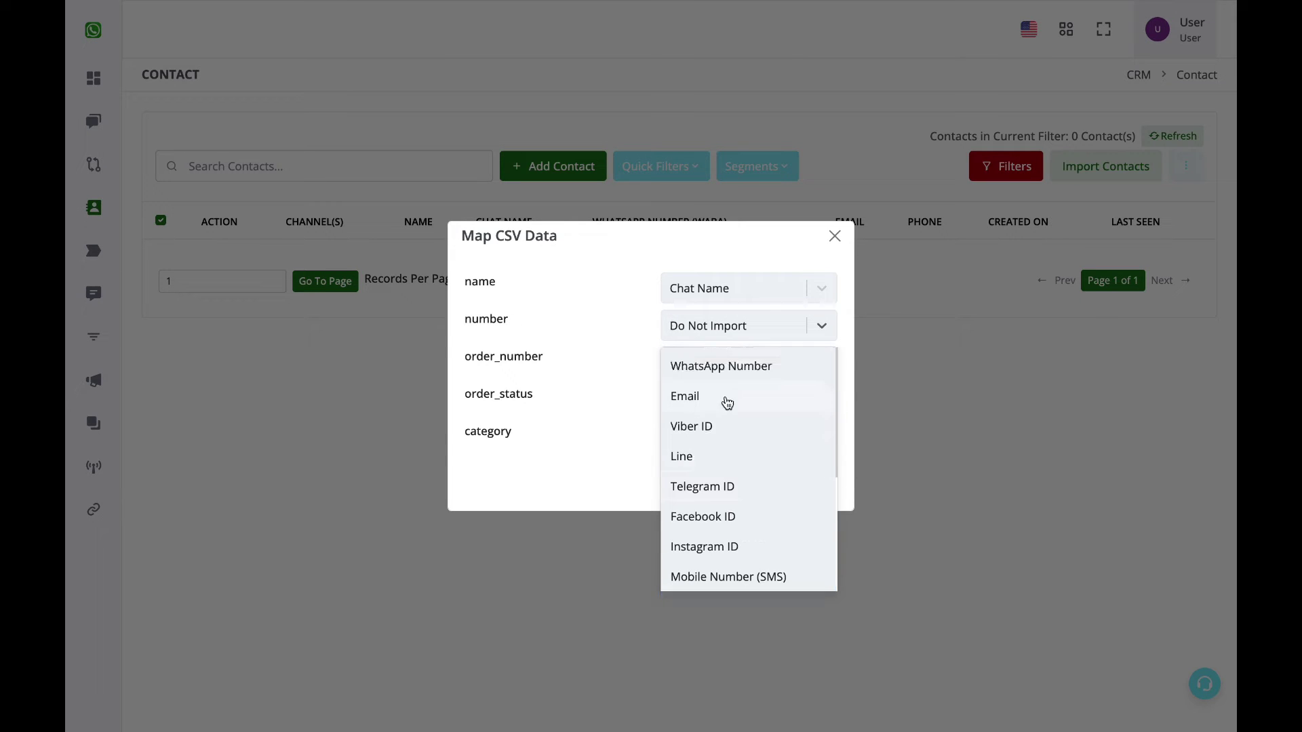
{"action": "scroll", "coordinate": [724, 467], "scroll_direction": "down", "scroll_amount": 1}
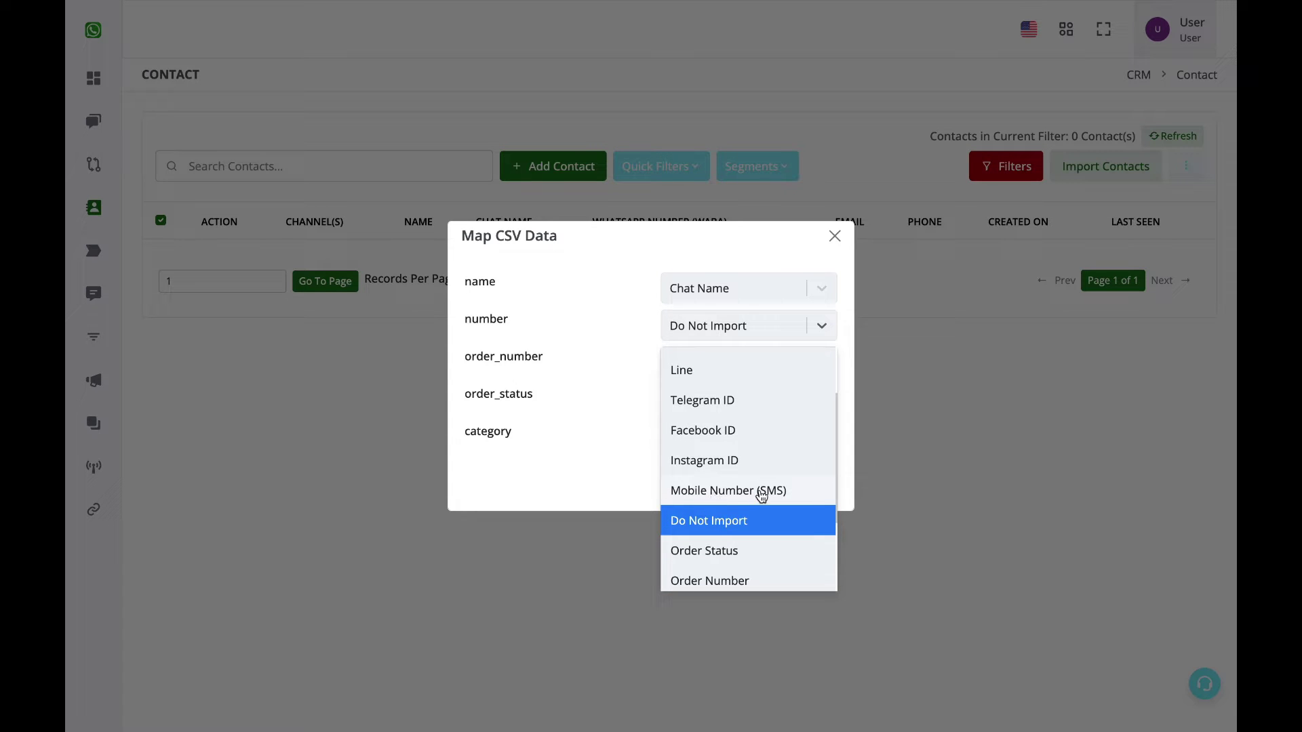
{"action": "scroll", "coordinate": [762, 507], "scroll_direction": "up", "scroll_amount": 1}
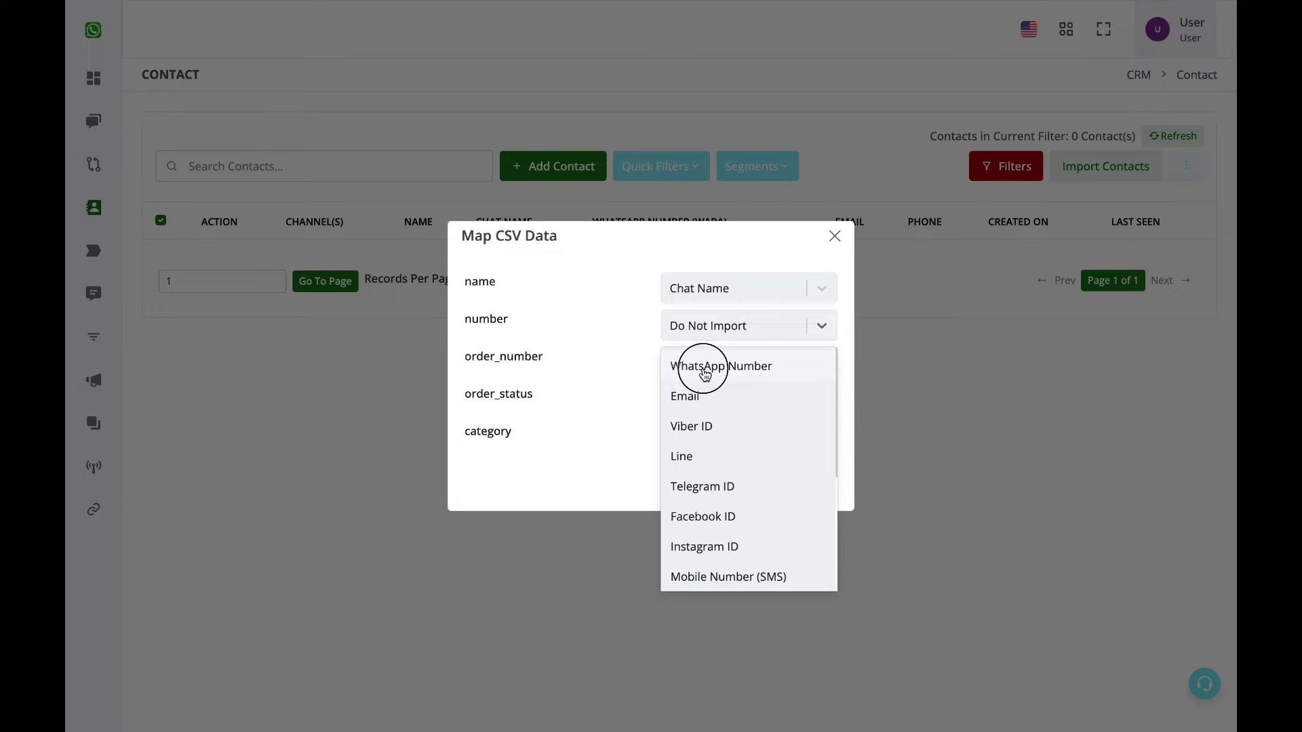
{"action": "left_click", "coordinate": [705, 370]}
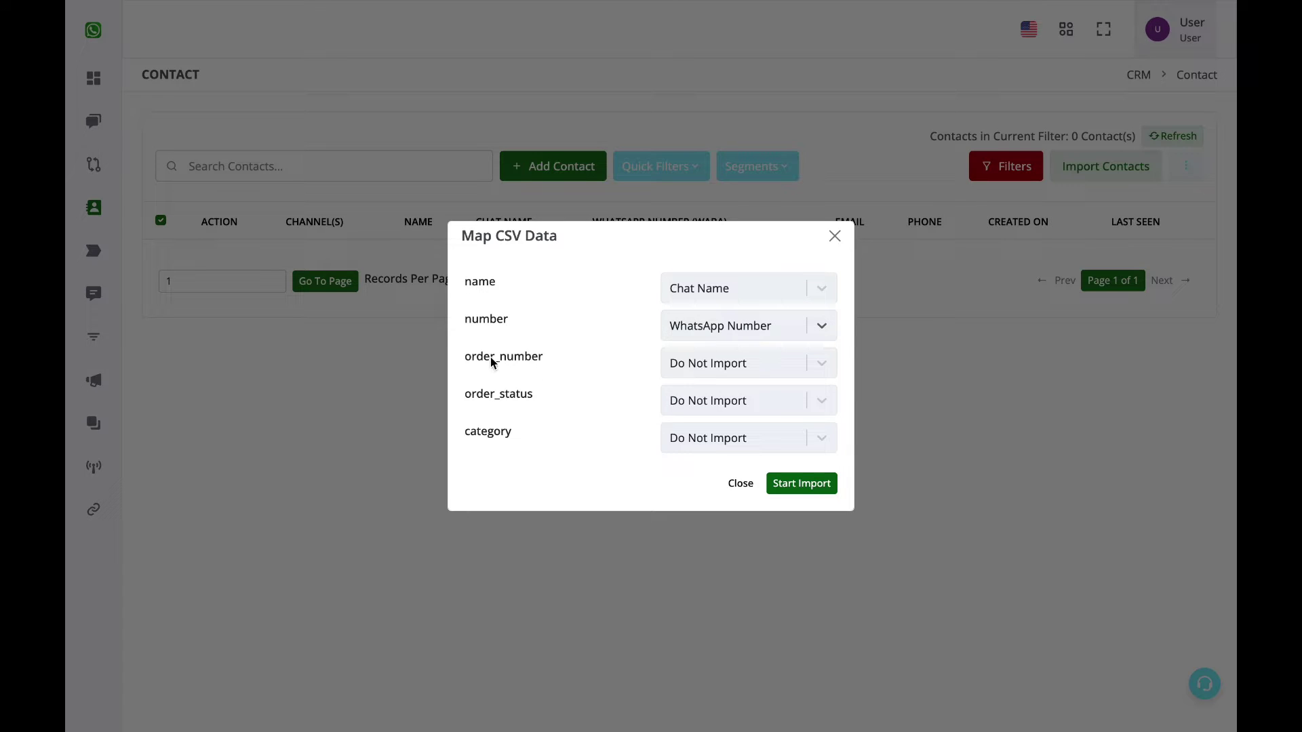
- Map the order_number column to Order Number and the order_status column to Order Status
{"action": "left_click", "coordinate": [721, 376]}
{"action": "scroll", "coordinate": [727, 519], "scroll_direction": "down", "scroll_amount": 1}
{"action": "scroll", "coordinate": [727, 519], "scroll_direction": "down", "scroll_amount": 1}
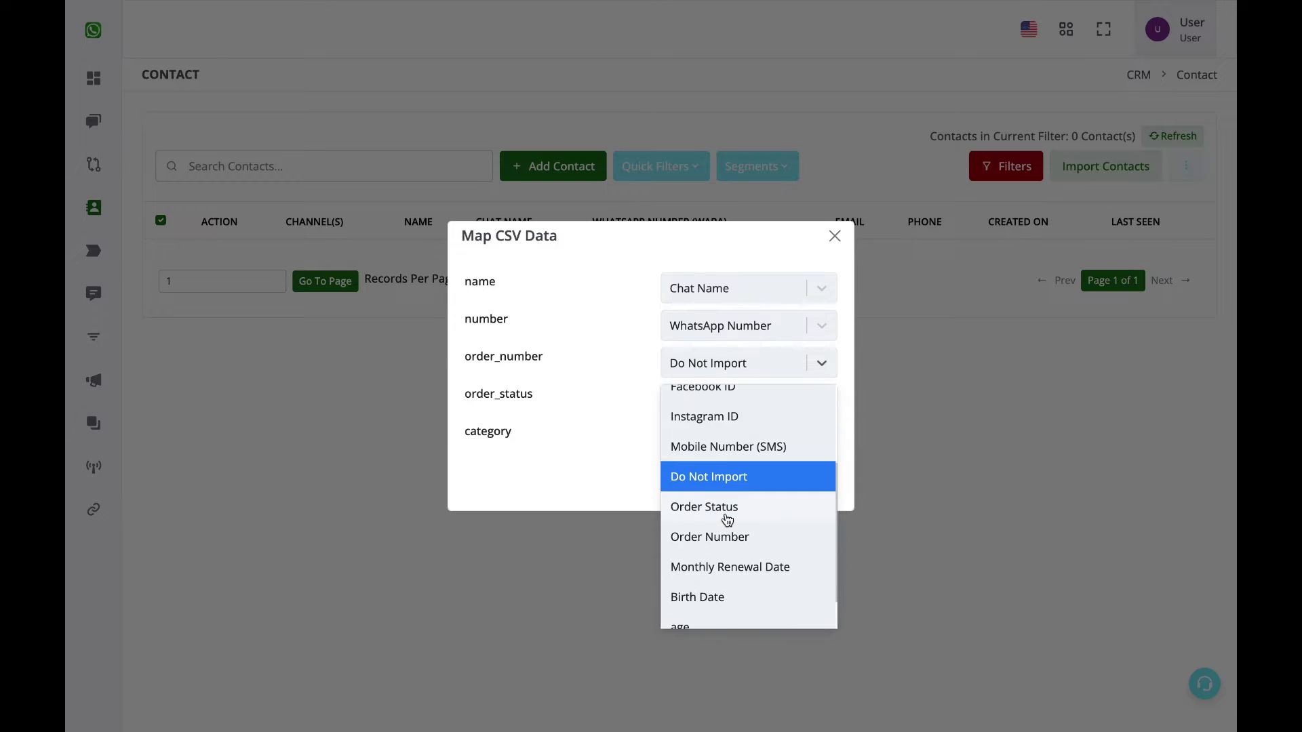
{"action": "left_click", "coordinate": [737, 538]}
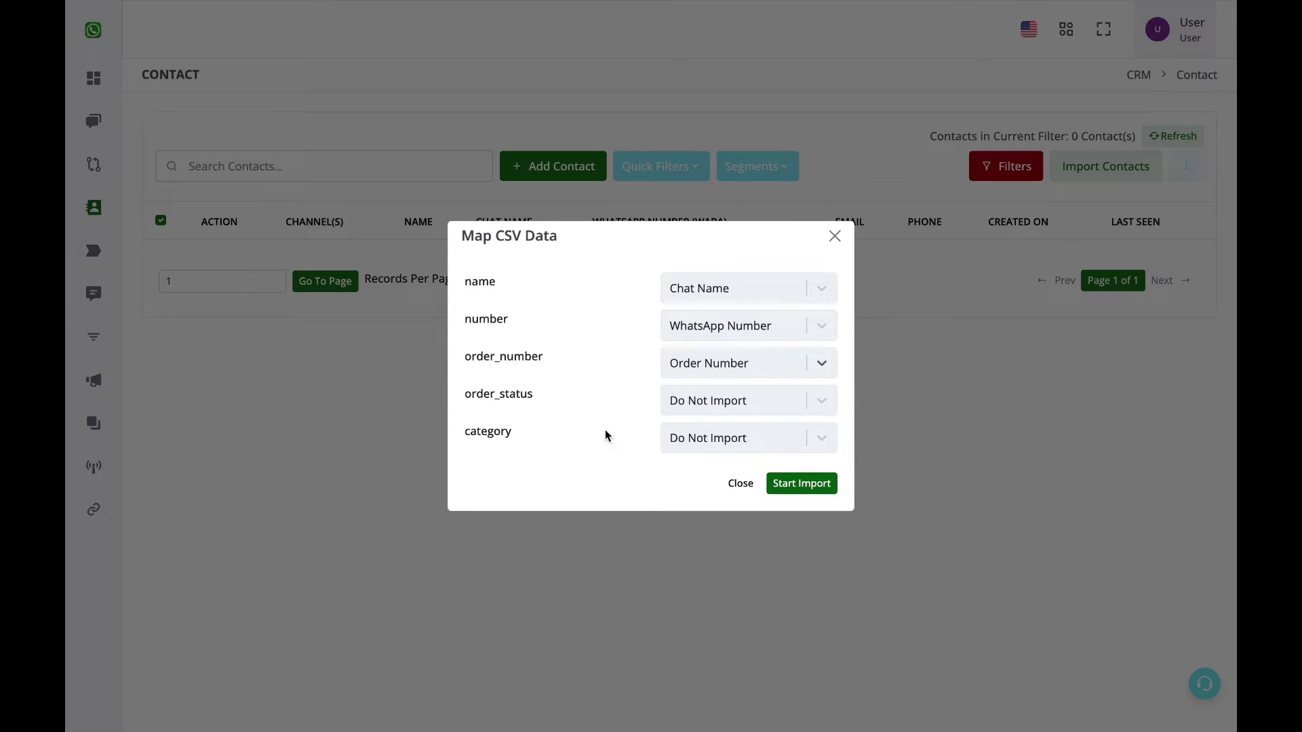
{"action": "left_click", "coordinate": [731, 414]}
{"action": "scroll", "coordinate": [725, 530], "scroll_direction": "down", "scroll_amount": 2}
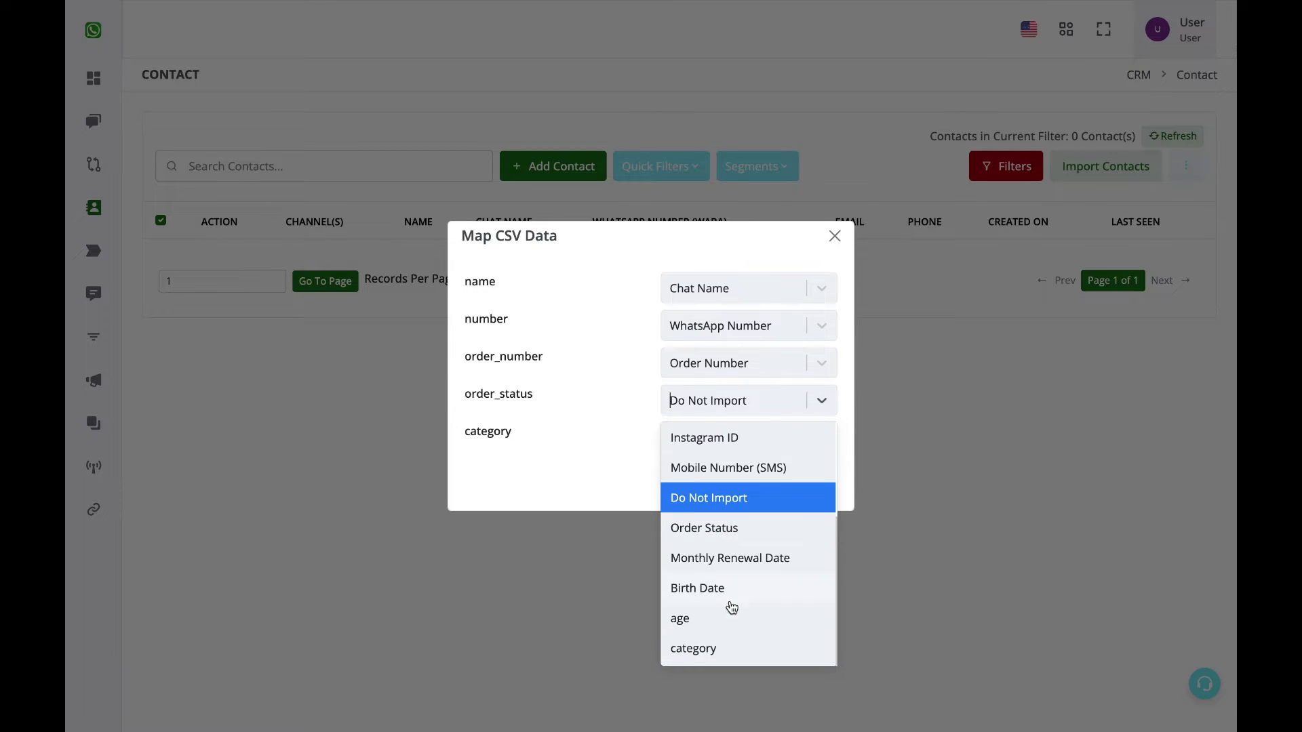
{"action": "left_click", "coordinate": [743, 529]}
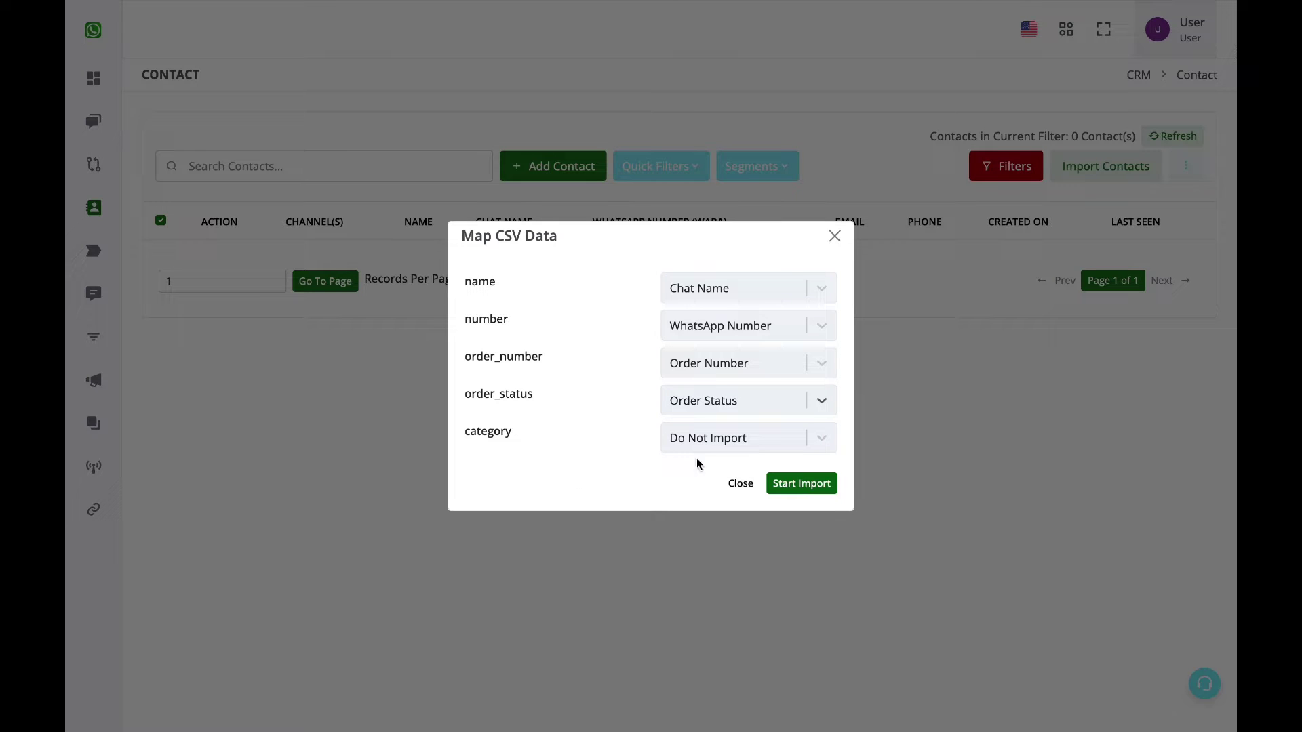
- Map the category column to the category field and run the contact import
{"action": "left_click", "coordinate": [734, 448]}
{"action": "scroll", "coordinate": [724, 581], "scroll_direction": "down", "scroll_amount": 2}
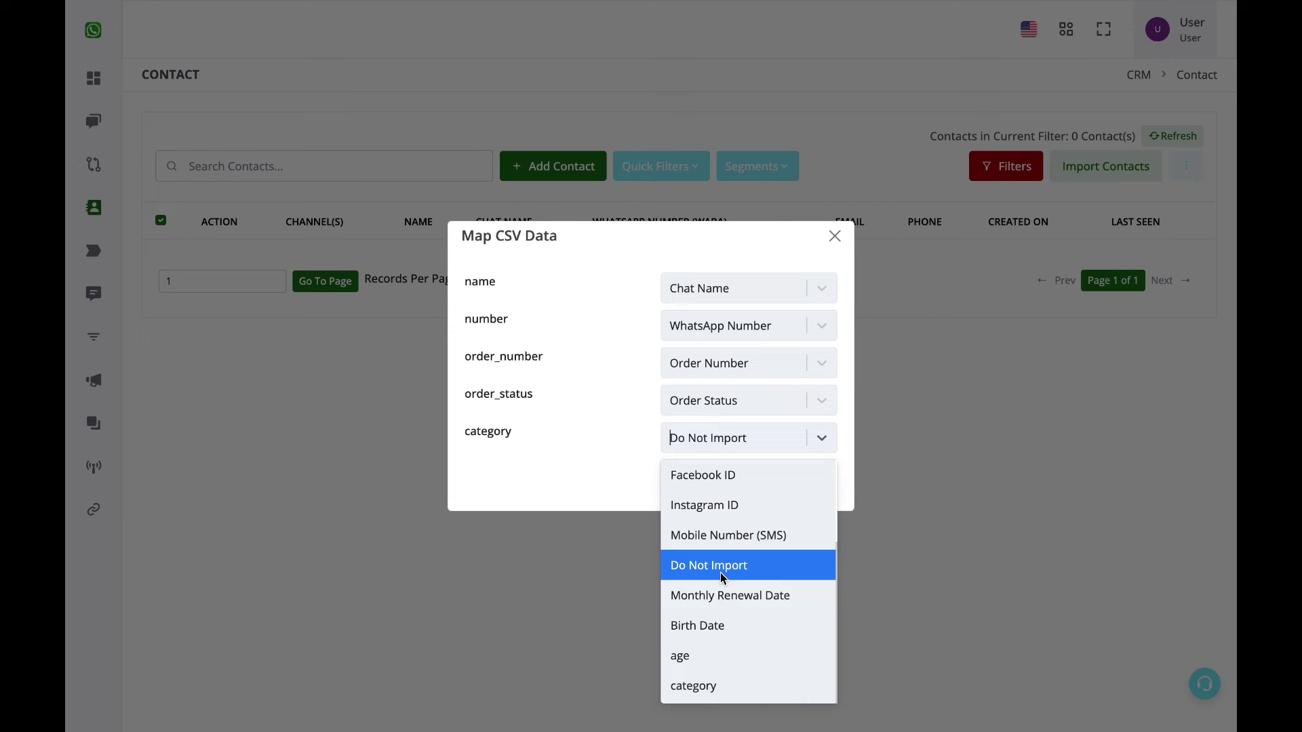
{"action": "left_click", "coordinate": [718, 686]}
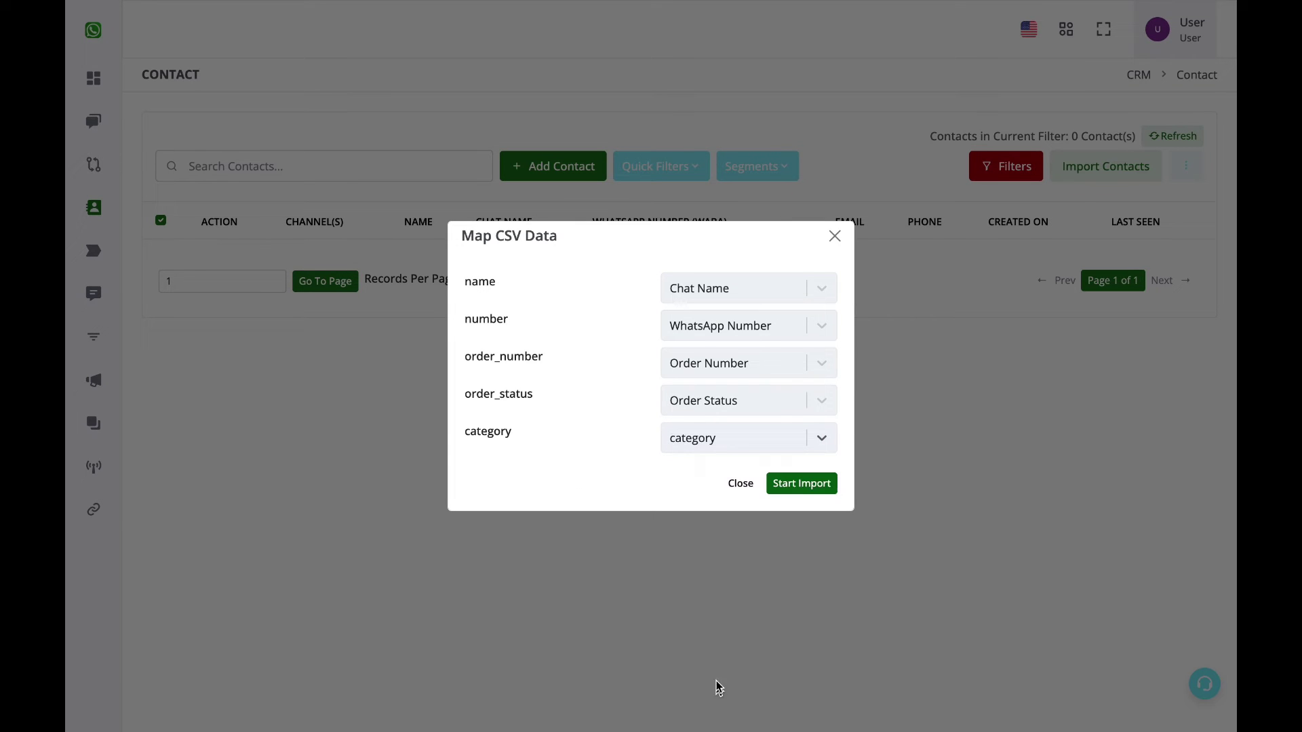
{"action": "left_click", "coordinate": [770, 441]}
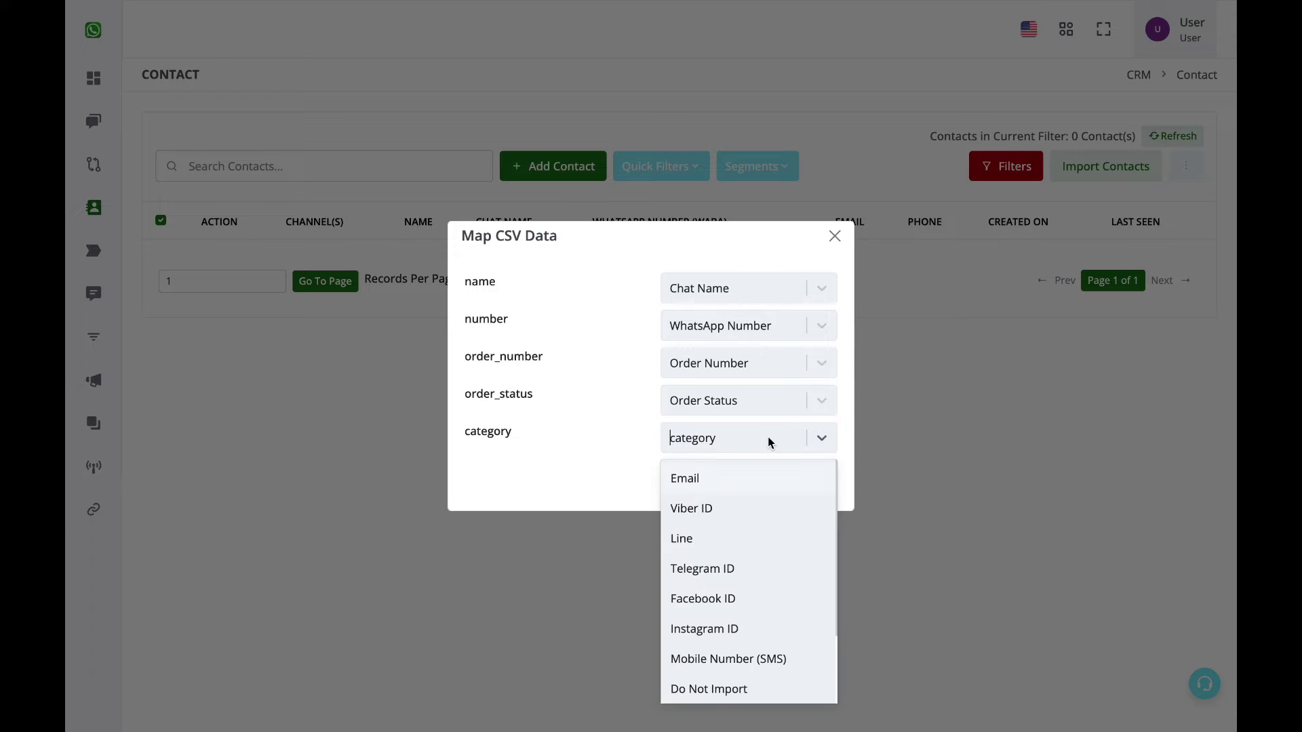
{"action": "left_click", "coordinate": [556, 475]}
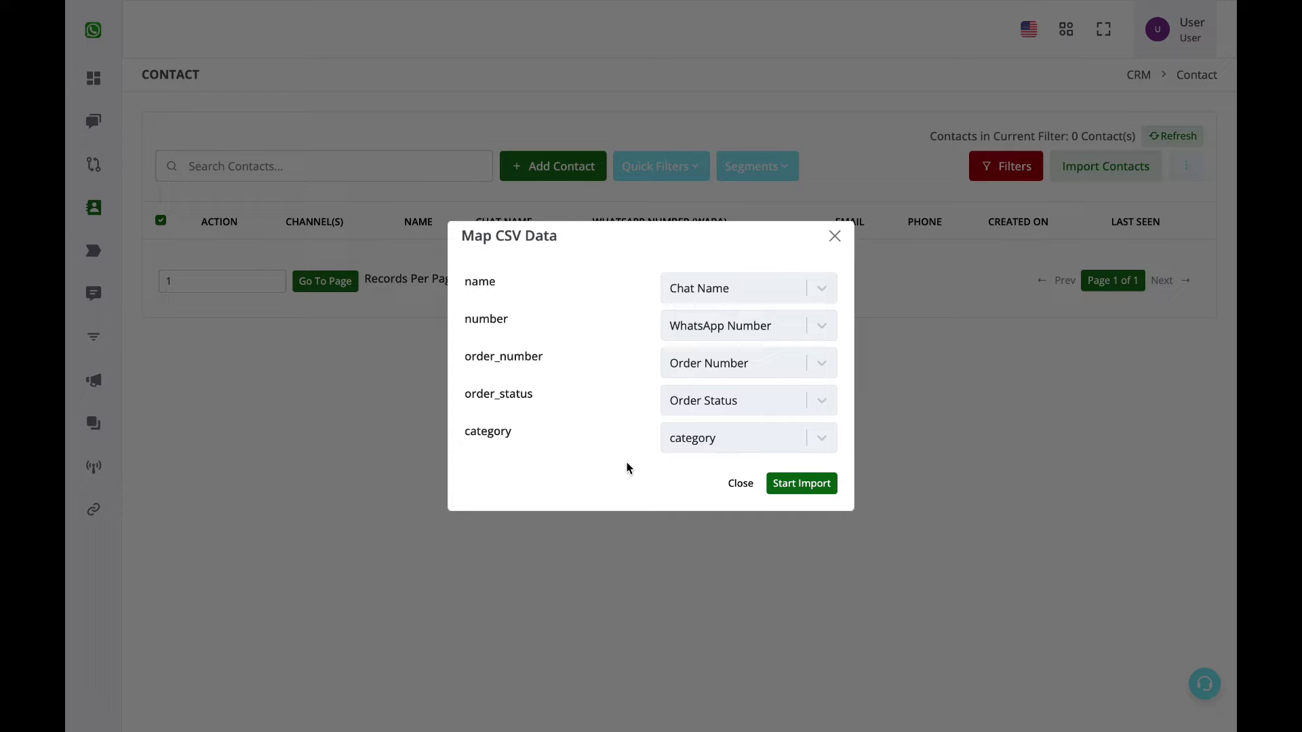
{"action": "left_click", "coordinate": [824, 491]}
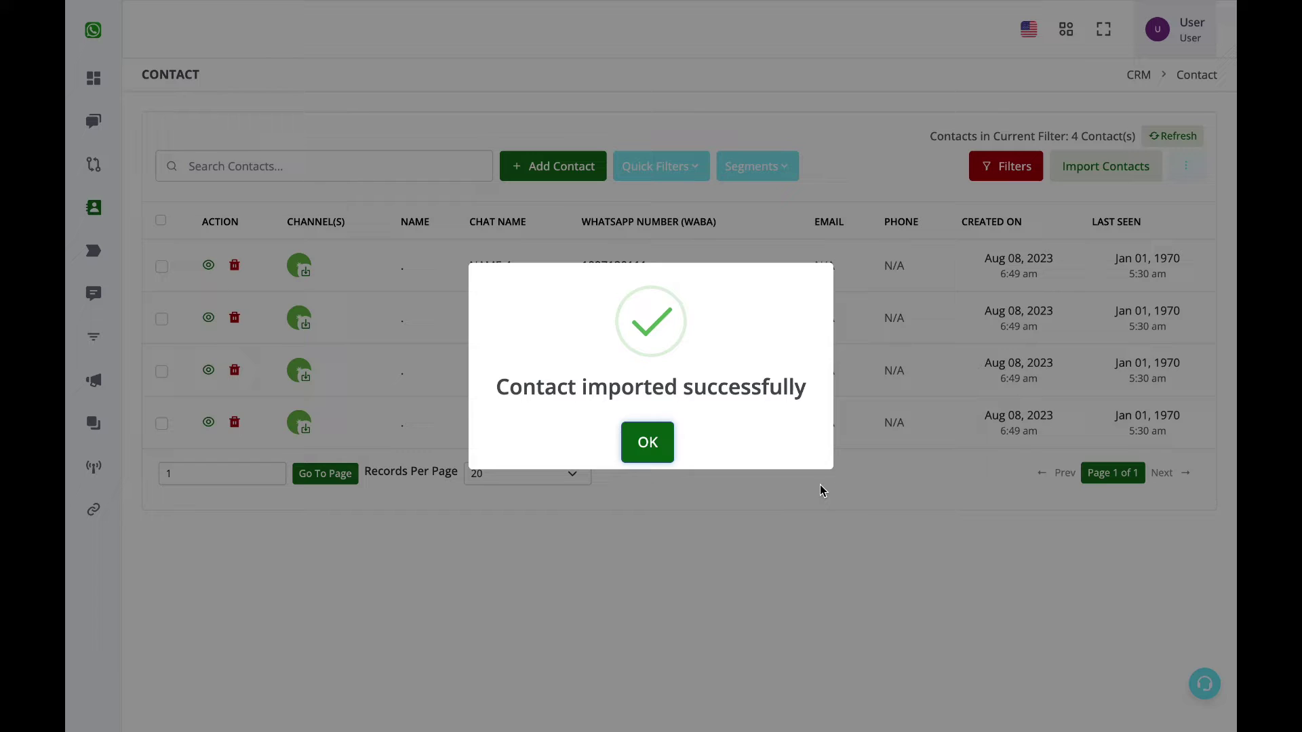
{"action": "left_click", "coordinate": [645, 453]}
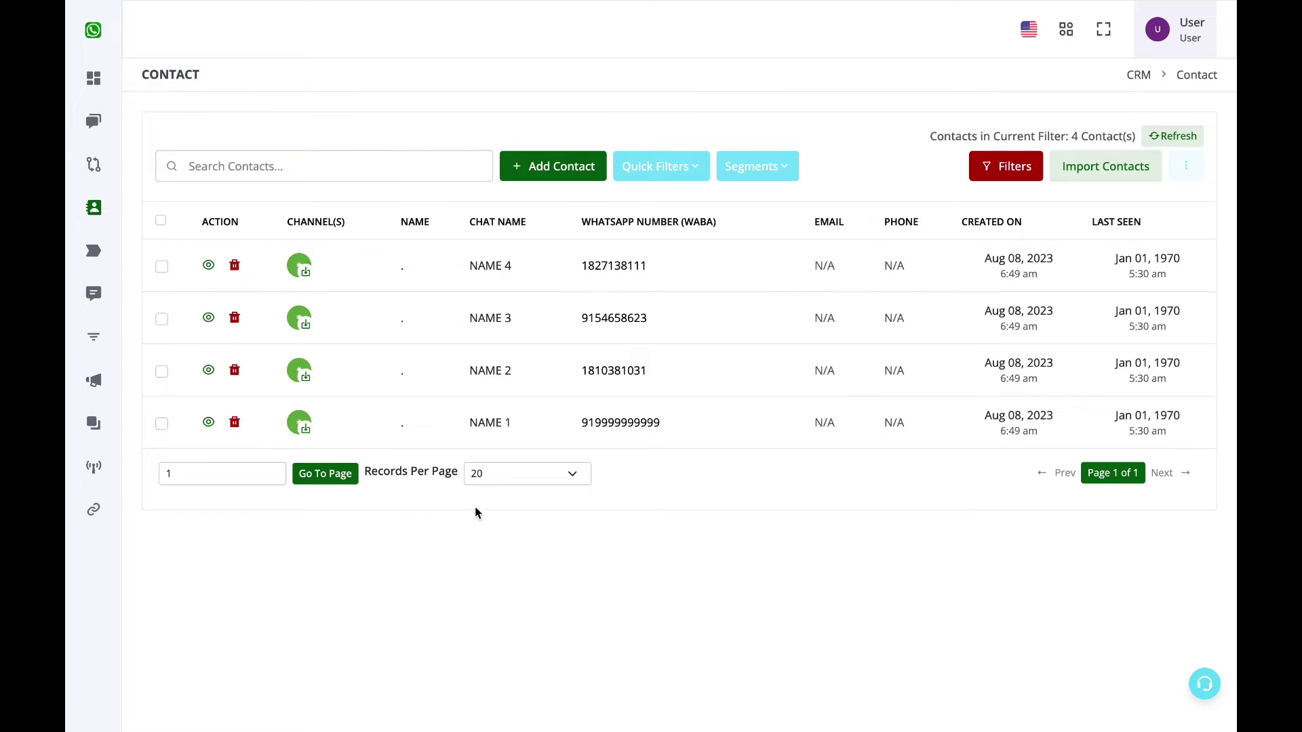
- Look over the custom fields list and the custom details of the imported contact Name 4
{"action": "mouse_move", "coordinate": [169, 264]}
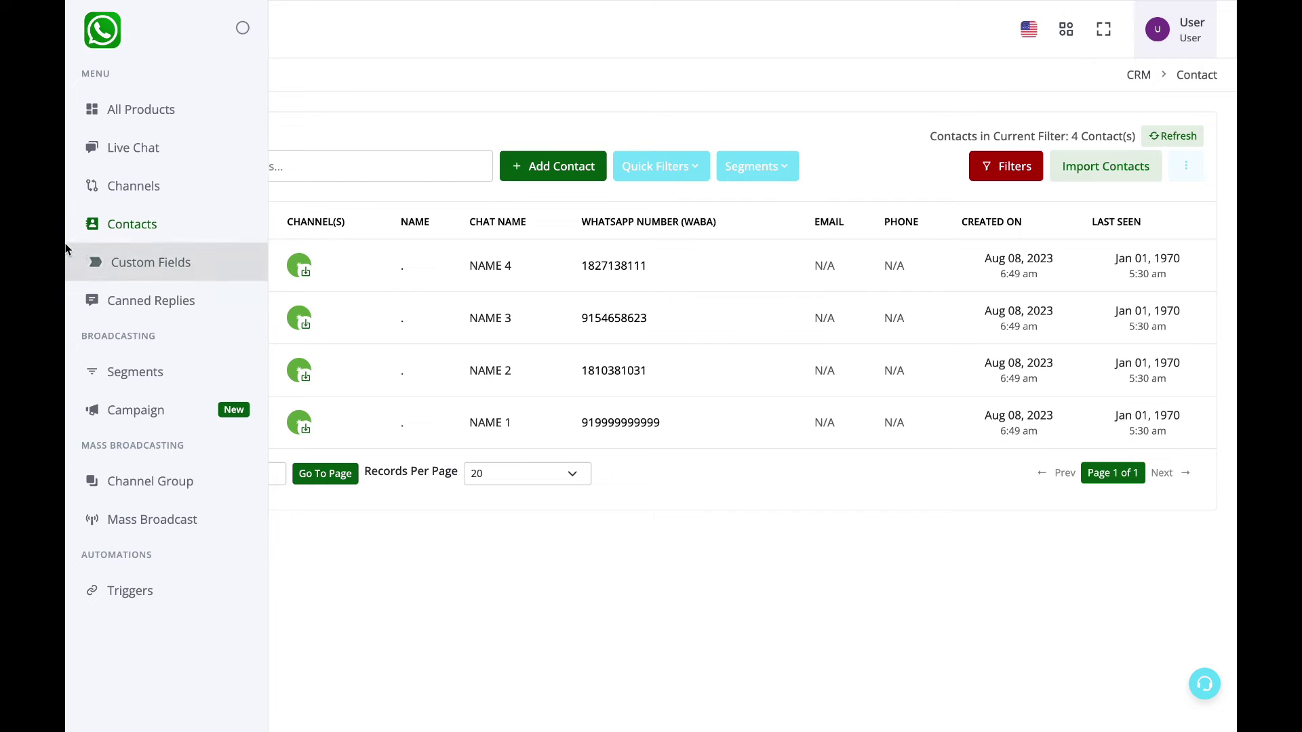
{"action": "left_click", "coordinate": [181, 268]}
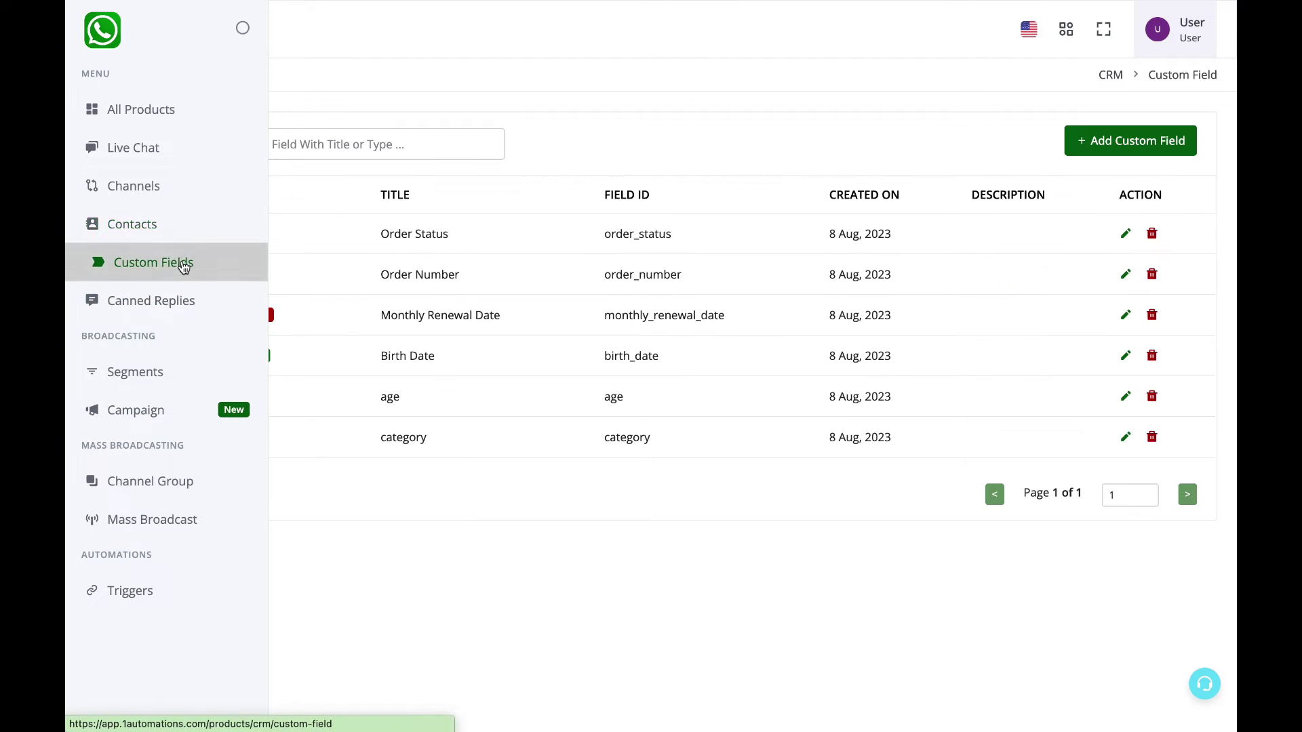
{"action": "mouse_move", "coordinate": [139, 262]}
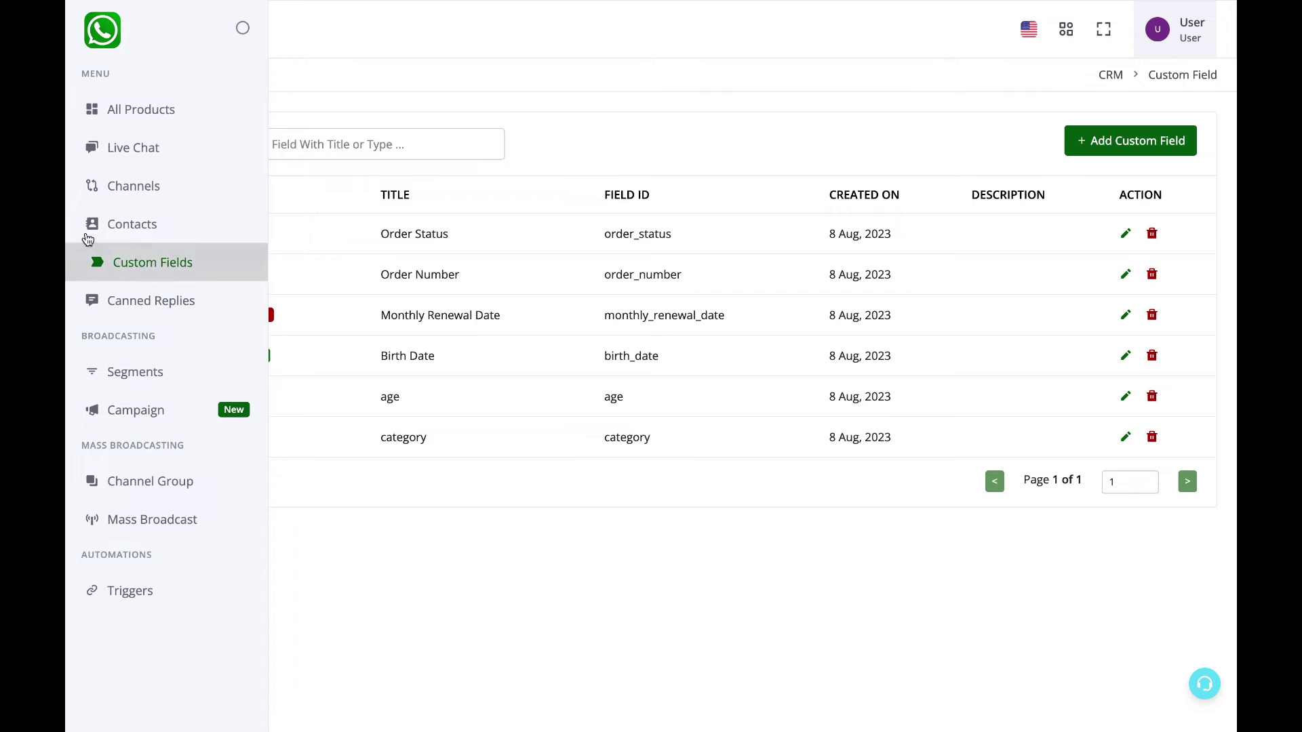
{"action": "left_click", "coordinate": [141, 220]}
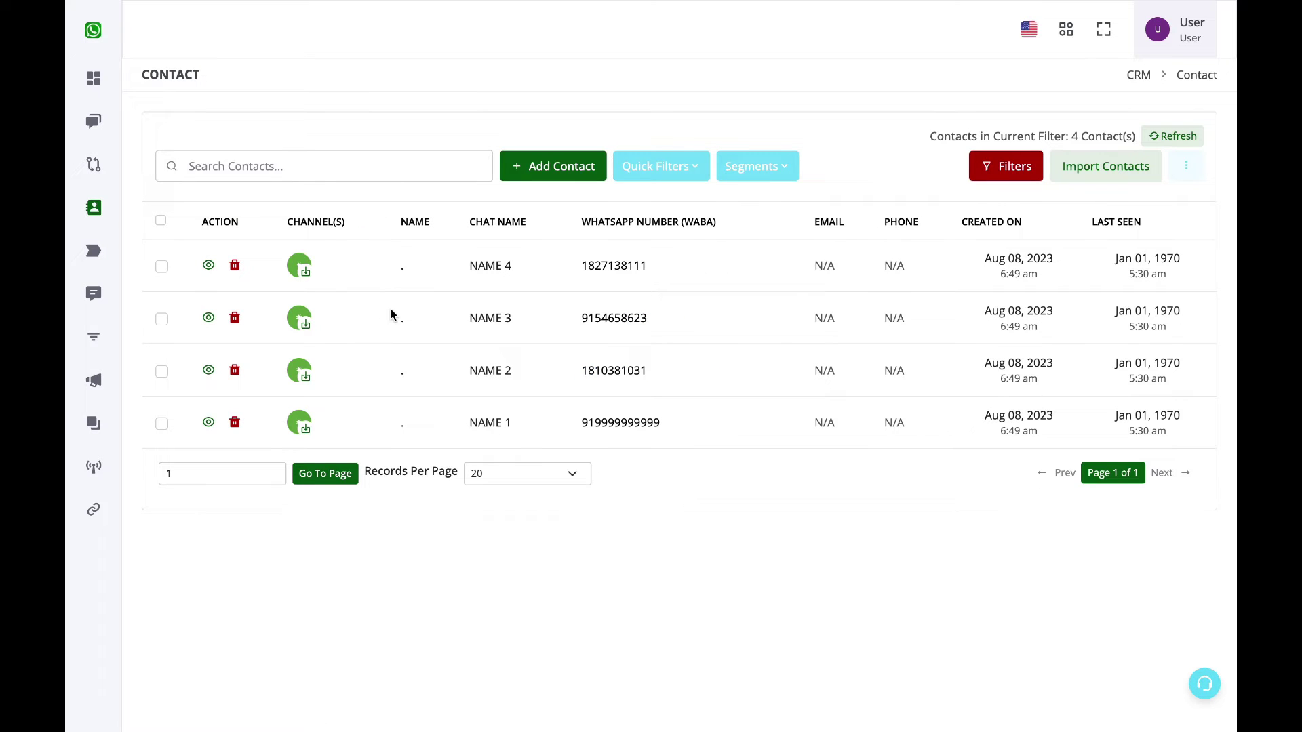
{"action": "left_click", "coordinate": [209, 266]}
{"action": "left_click", "coordinate": [1031, 216]}
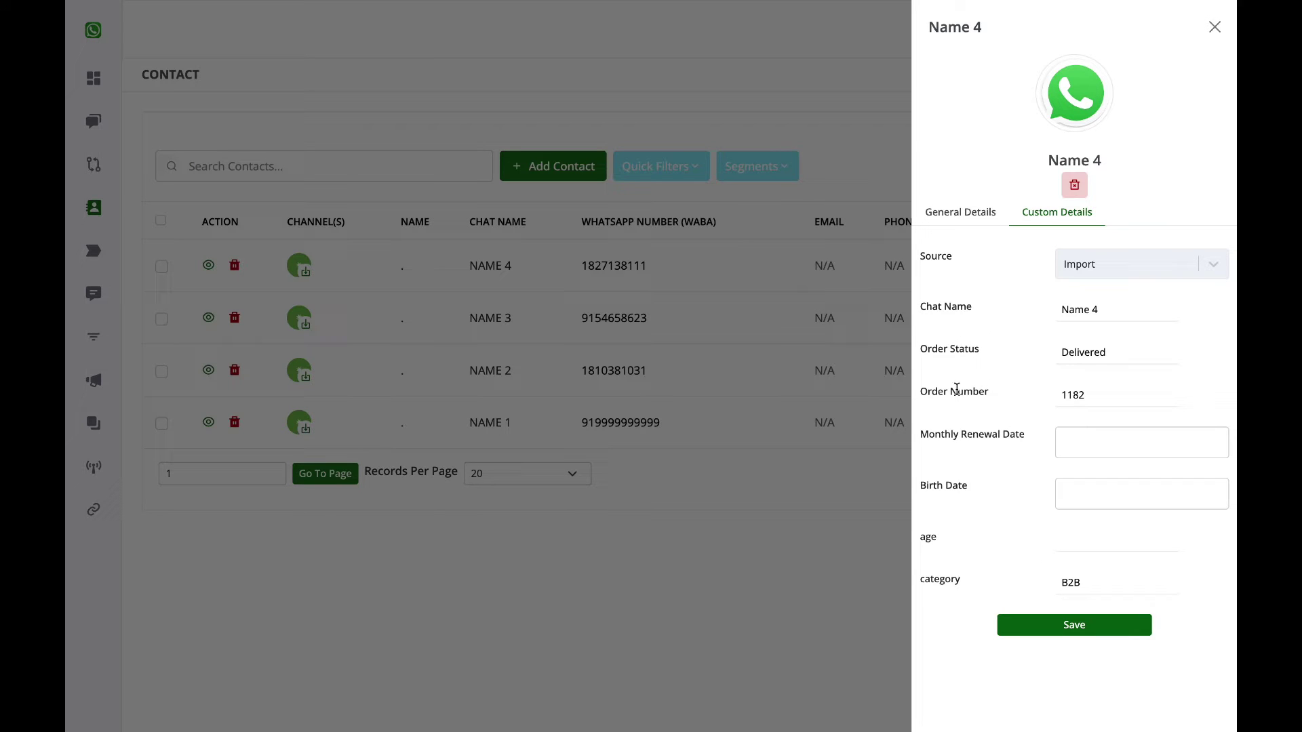
{"action": "left_click", "coordinate": [826, 554]}
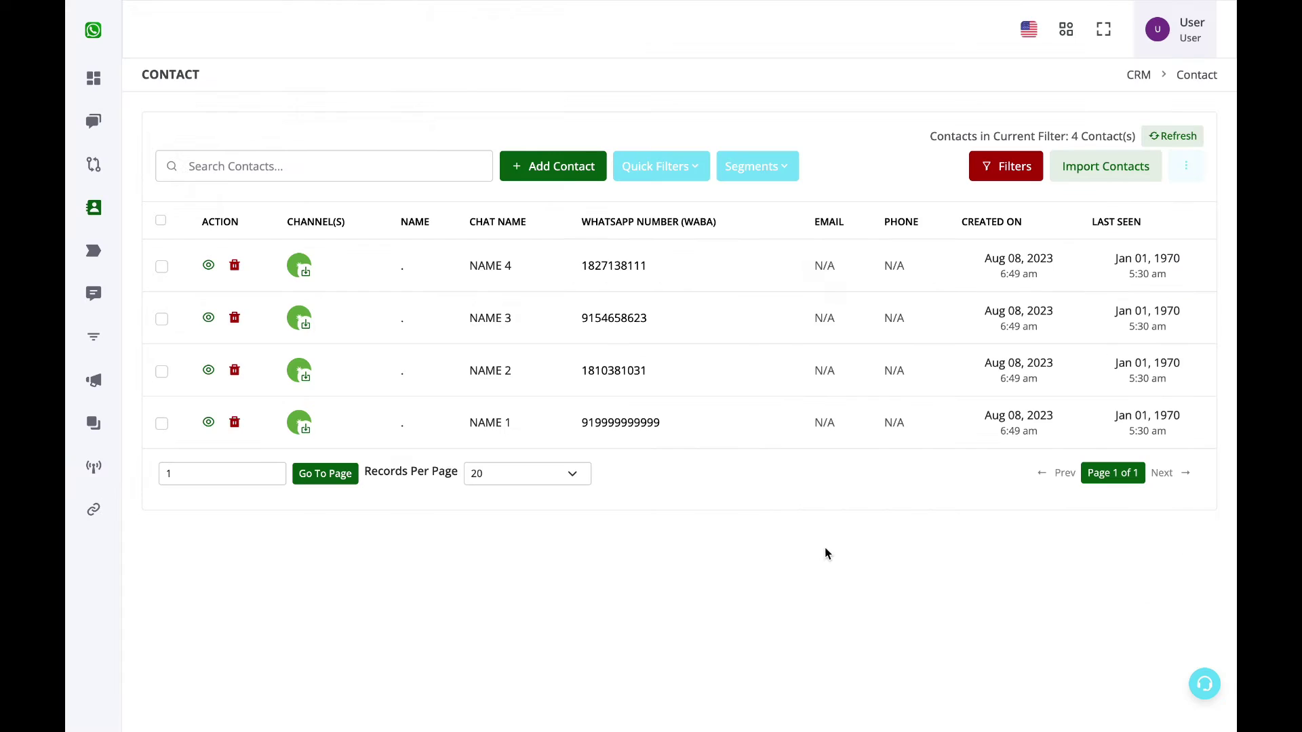
- Add the Order Status, Order Number and category columns to the contacts table and save the column settings
{"action": "left_click", "coordinate": [1185, 175]}
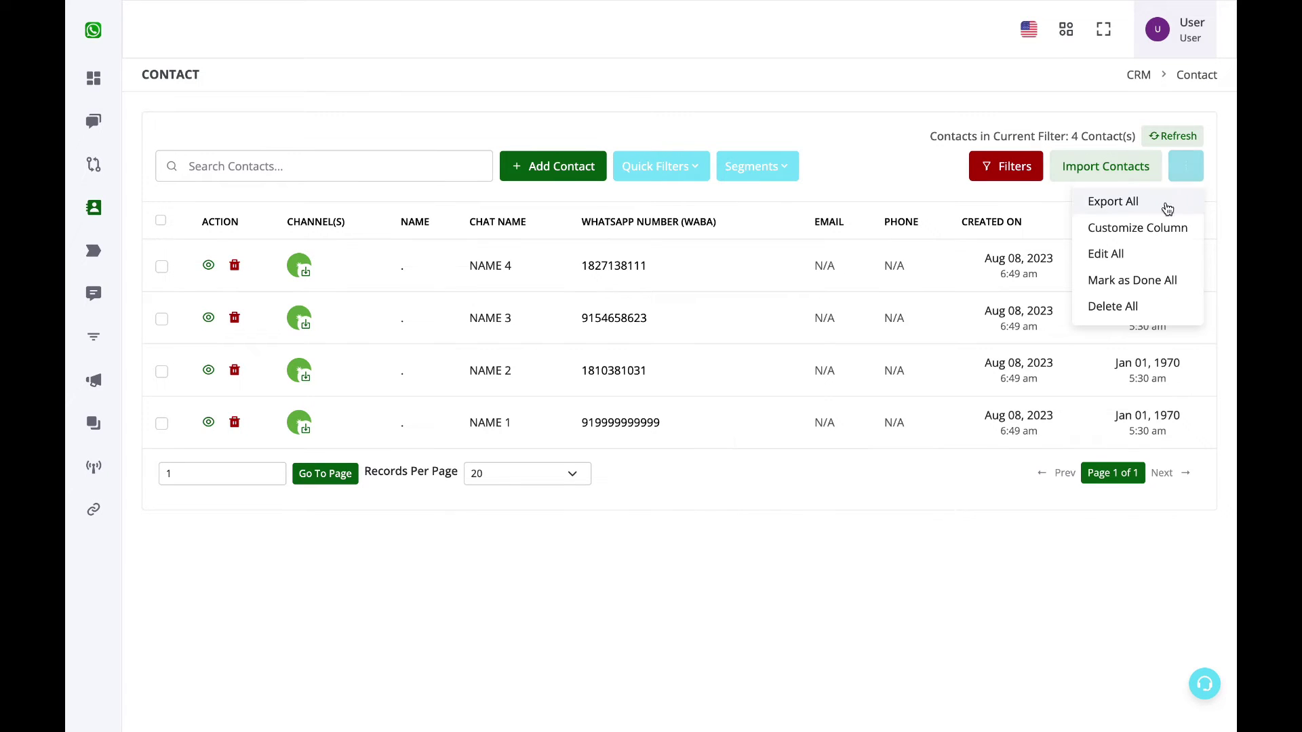
{"action": "left_click", "coordinate": [1153, 225]}
{"action": "left_click", "coordinate": [1144, 256]}
{"action": "left_click", "coordinate": [1146, 289]}
{"action": "left_click", "coordinate": [1144, 438]}
{"action": "left_click", "coordinate": [957, 477]}
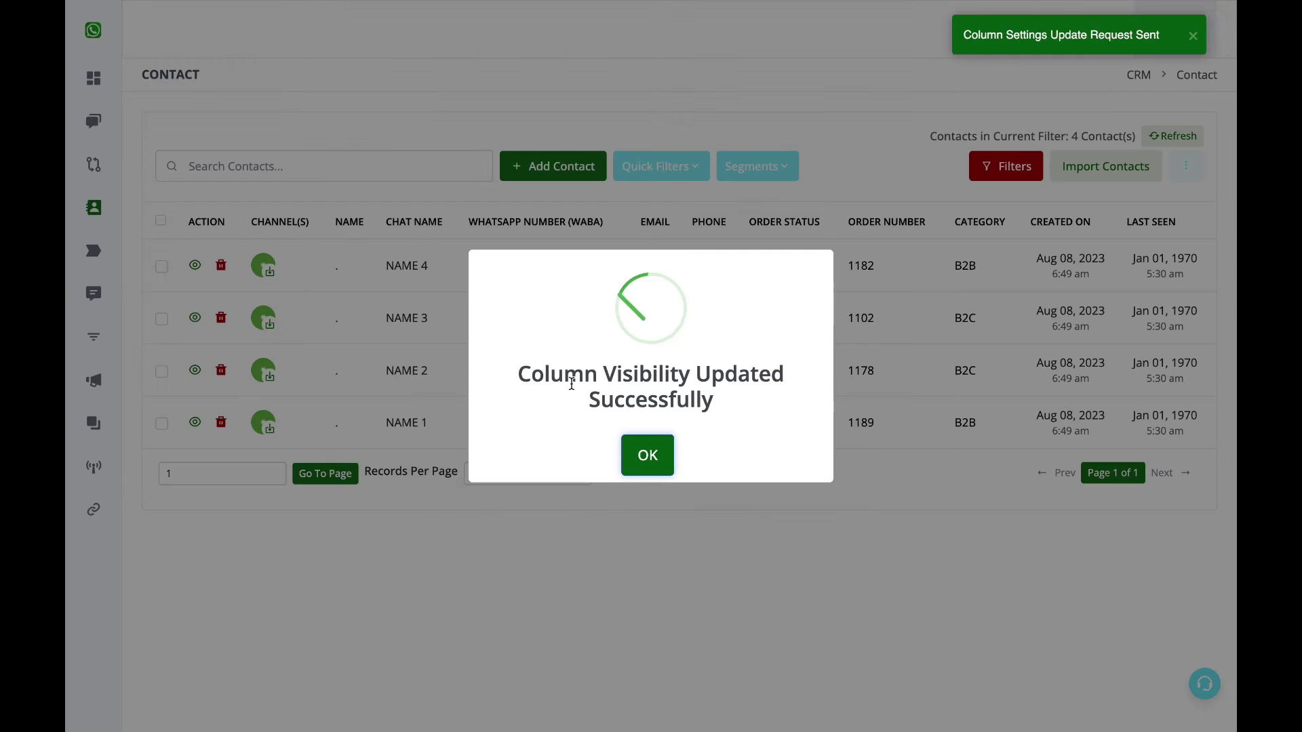
{"action": "left_click", "coordinate": [642, 460]}
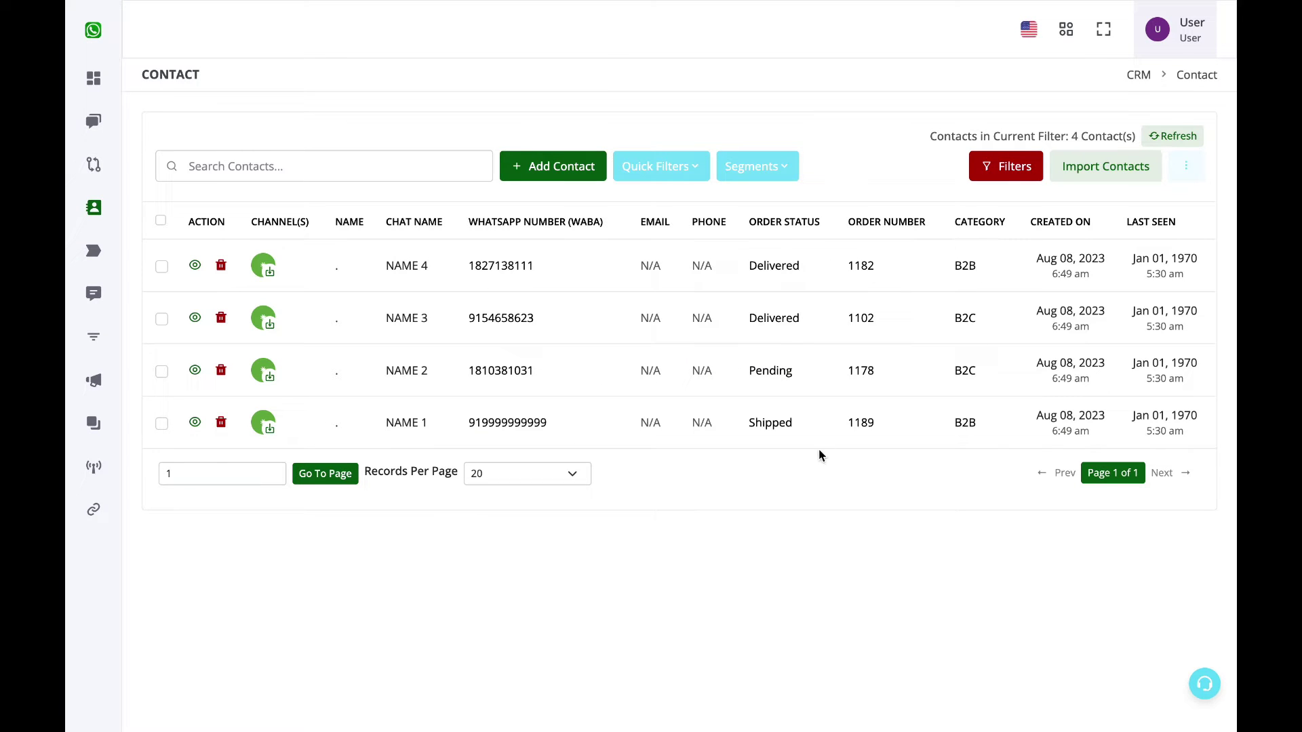
- Review which columns are enabled for the contacts table without changing them
{"action": "left_click", "coordinate": [1200, 175]}
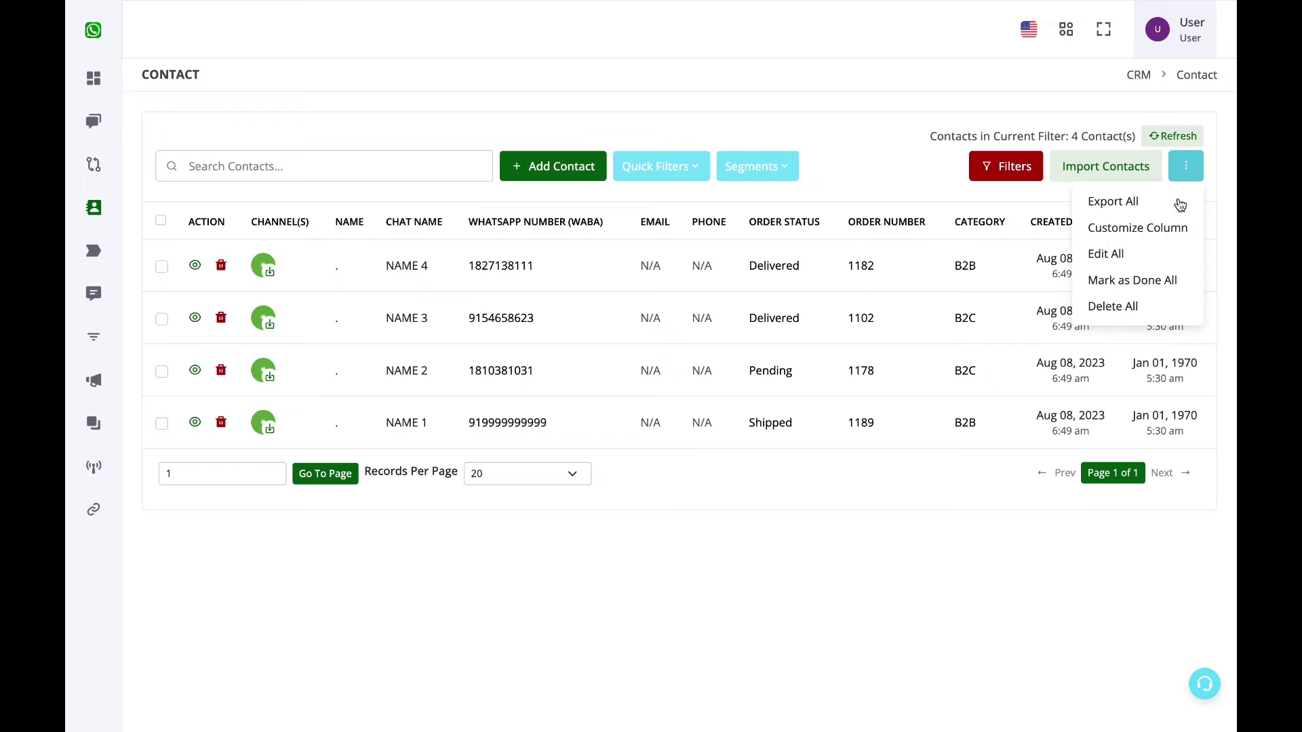
{"action": "left_click", "coordinate": [1158, 230]}
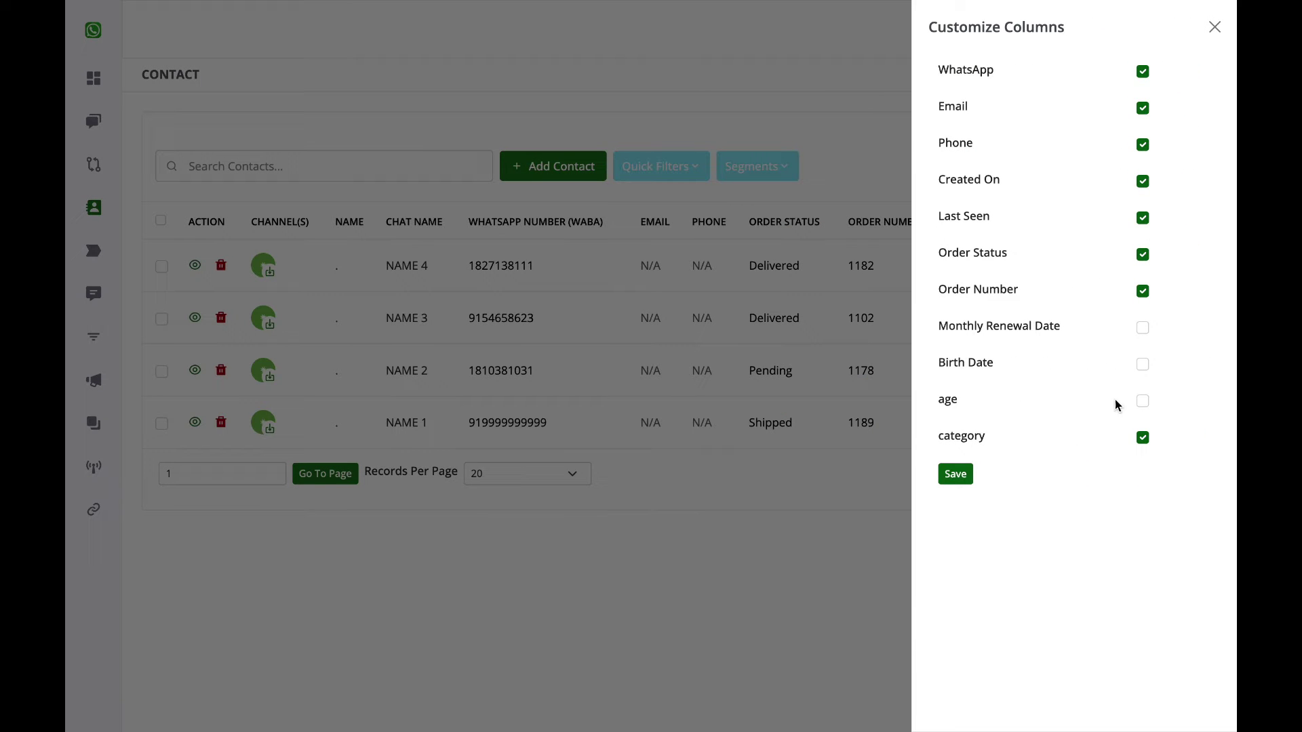
{"action": "left_click", "coordinate": [1212, 25]}
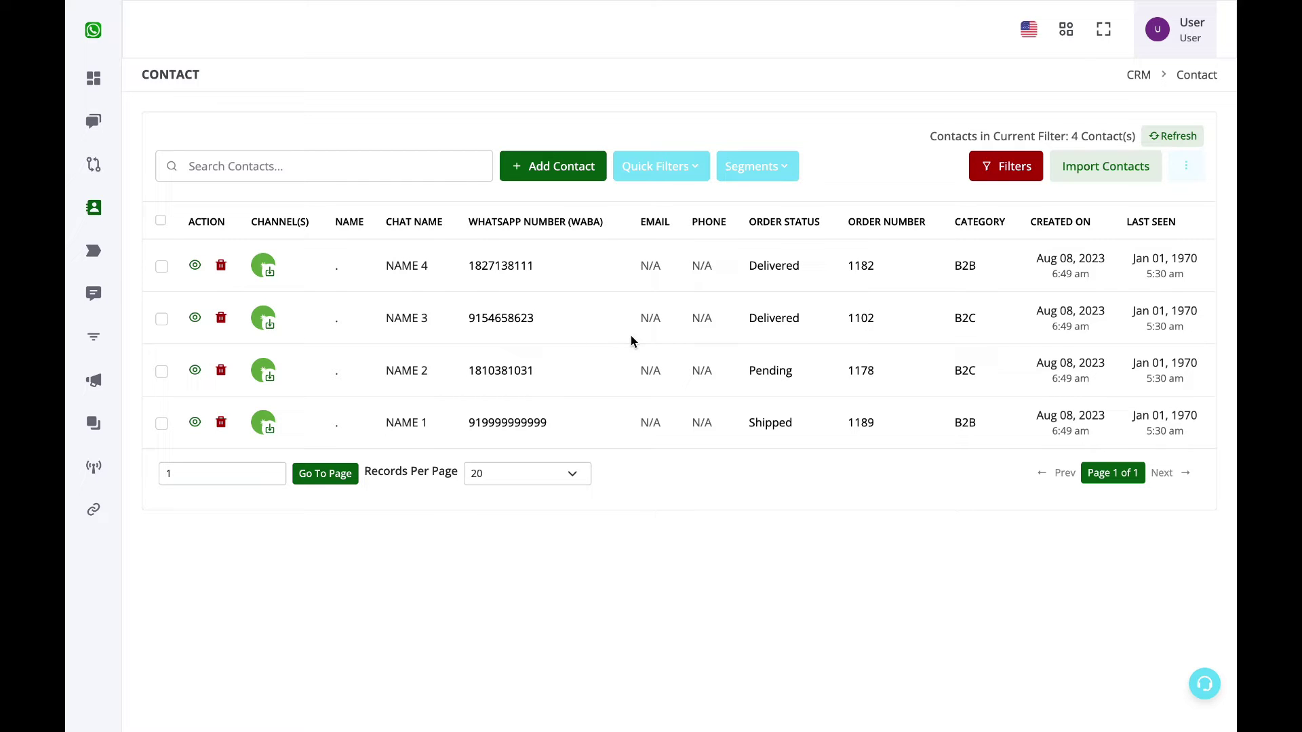
- Go to the CRM's Campaign page
{"action": "mouse_move", "coordinate": [66, 328]}
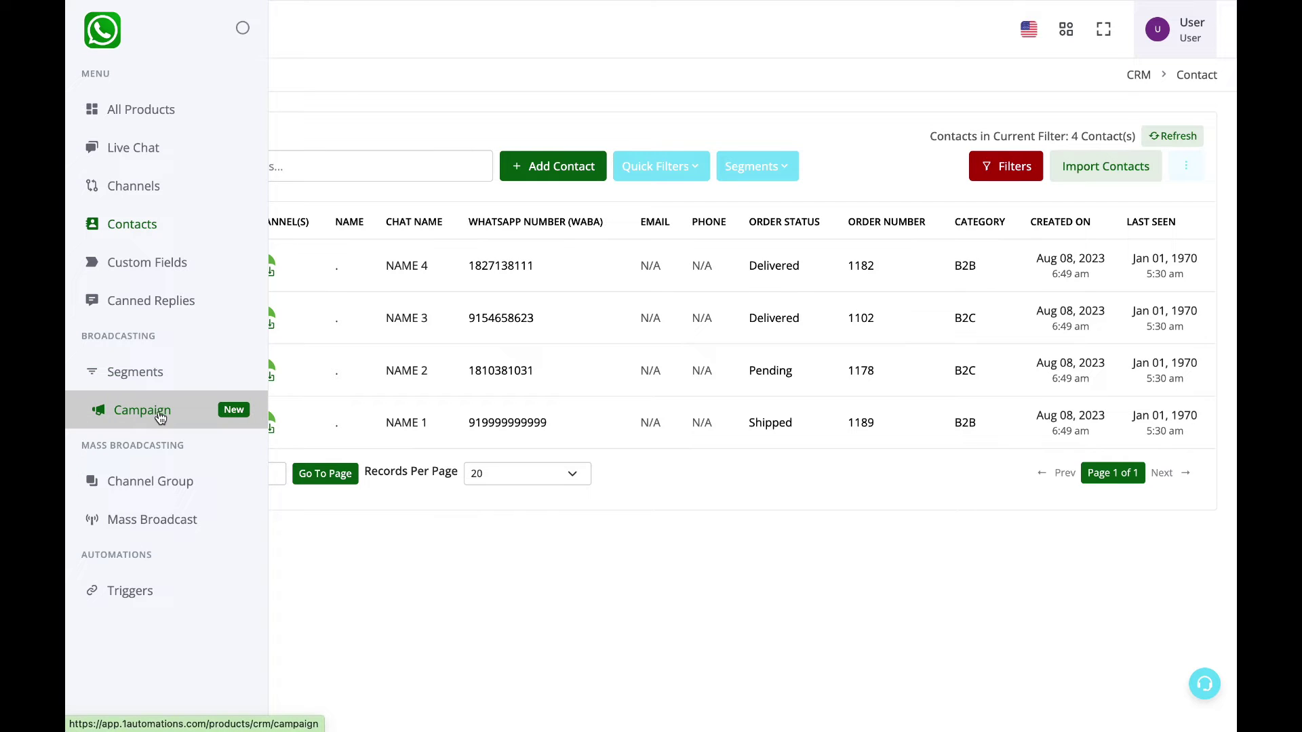
{"action": "left_click", "coordinate": [121, 411]}
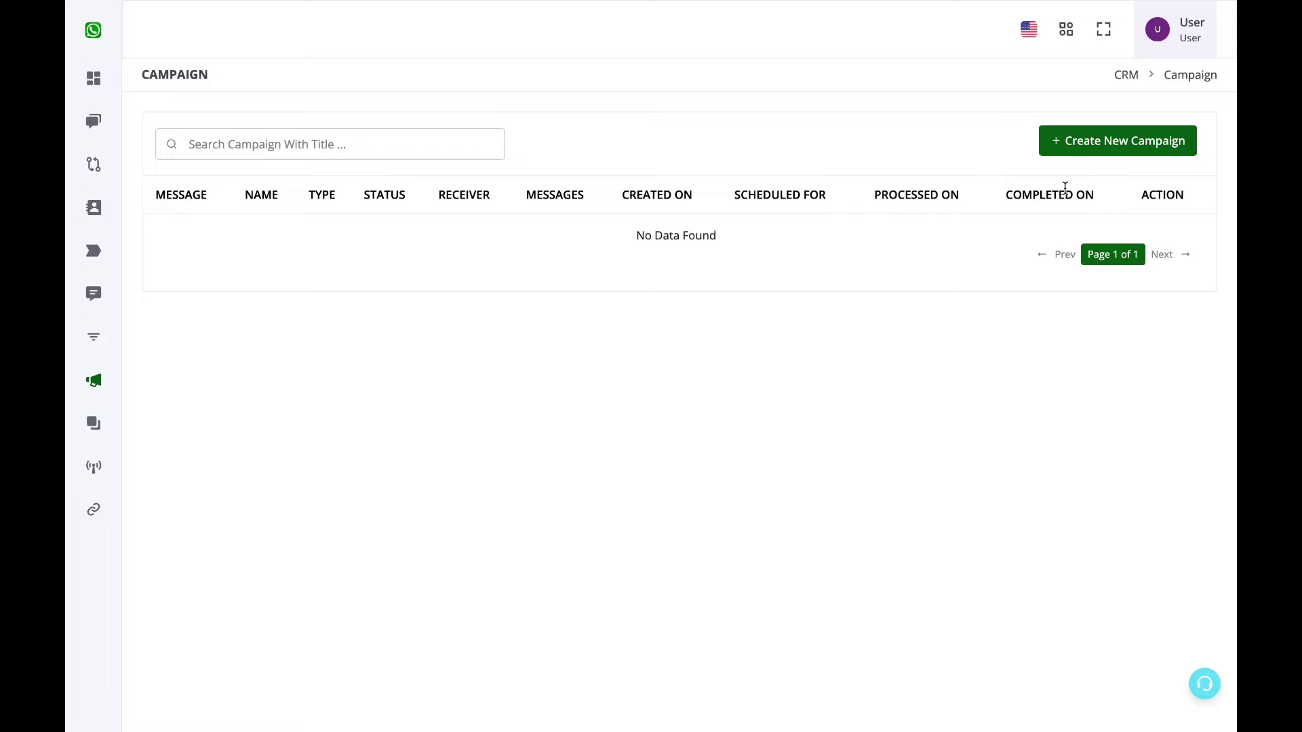
- Create a new campaign and name it test
{"action": "left_click", "coordinate": [1096, 146]}
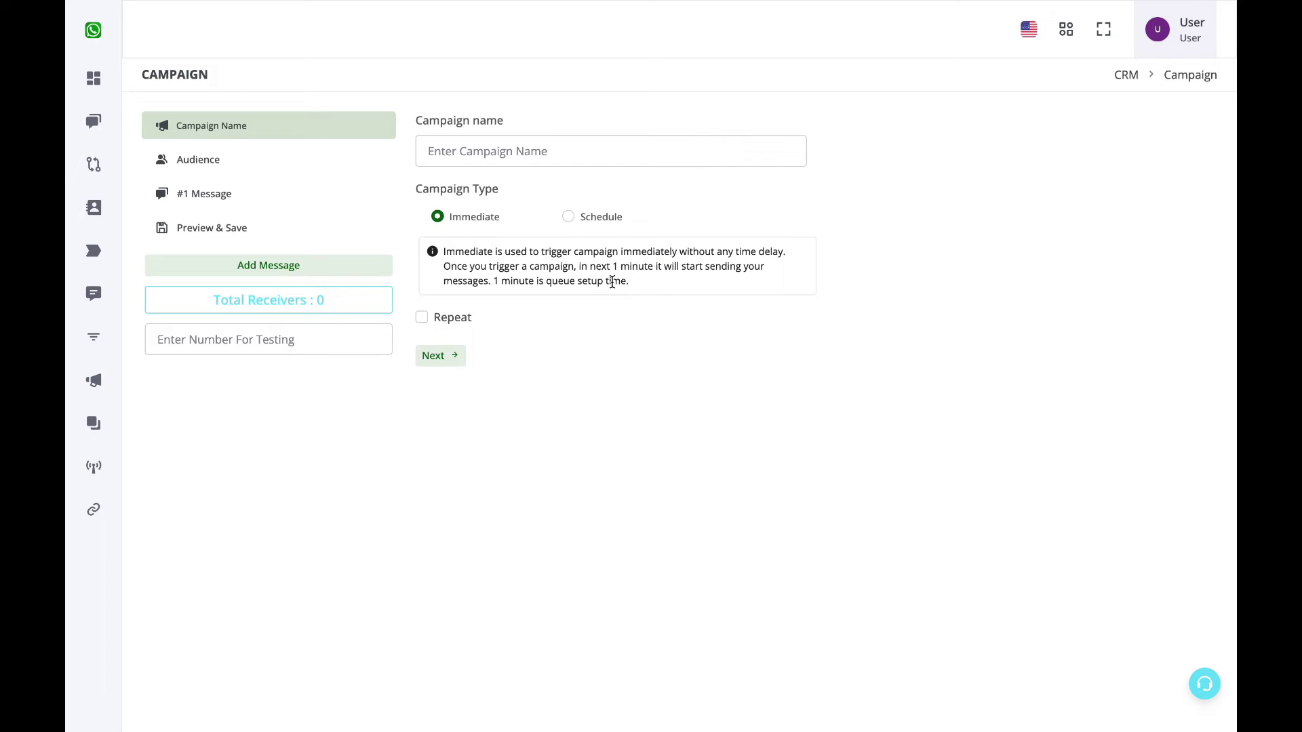
{"action": "left_click", "coordinate": [520, 151]}
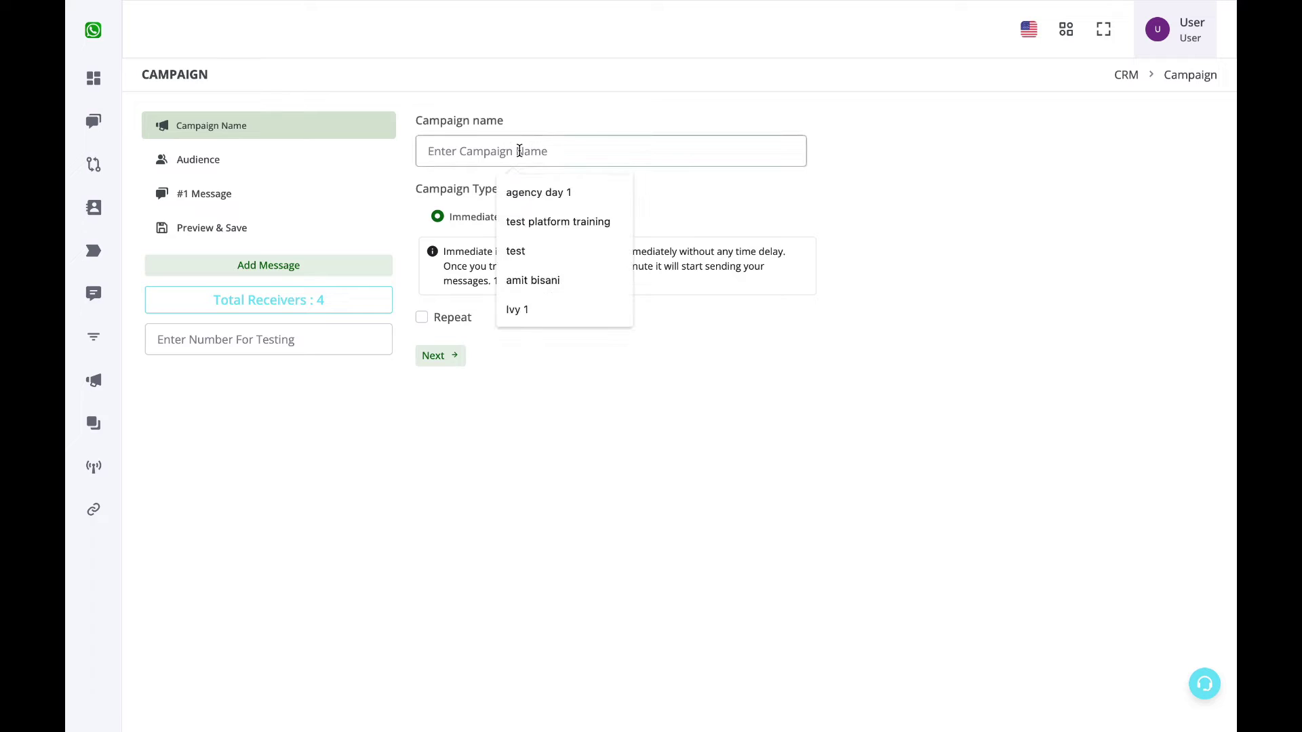
{"action": "type", "text": "test"}
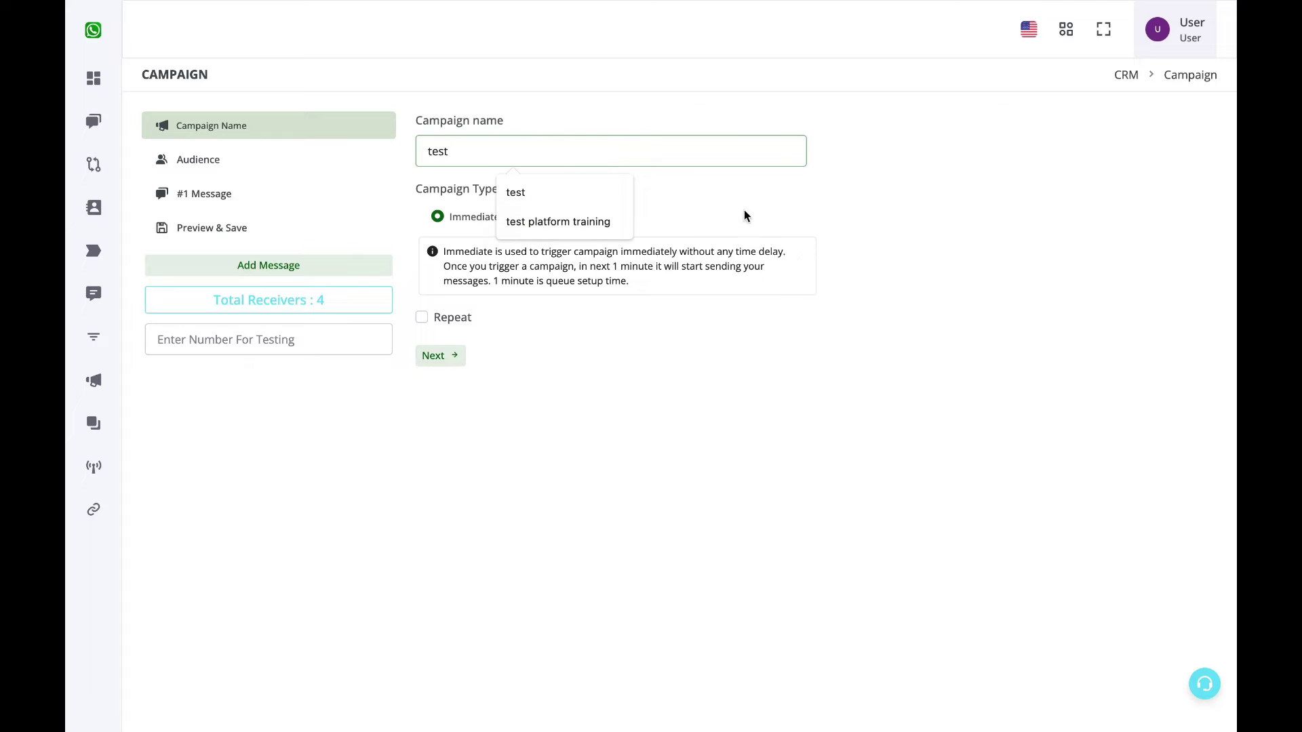
{"action": "left_click", "coordinate": [747, 219]}
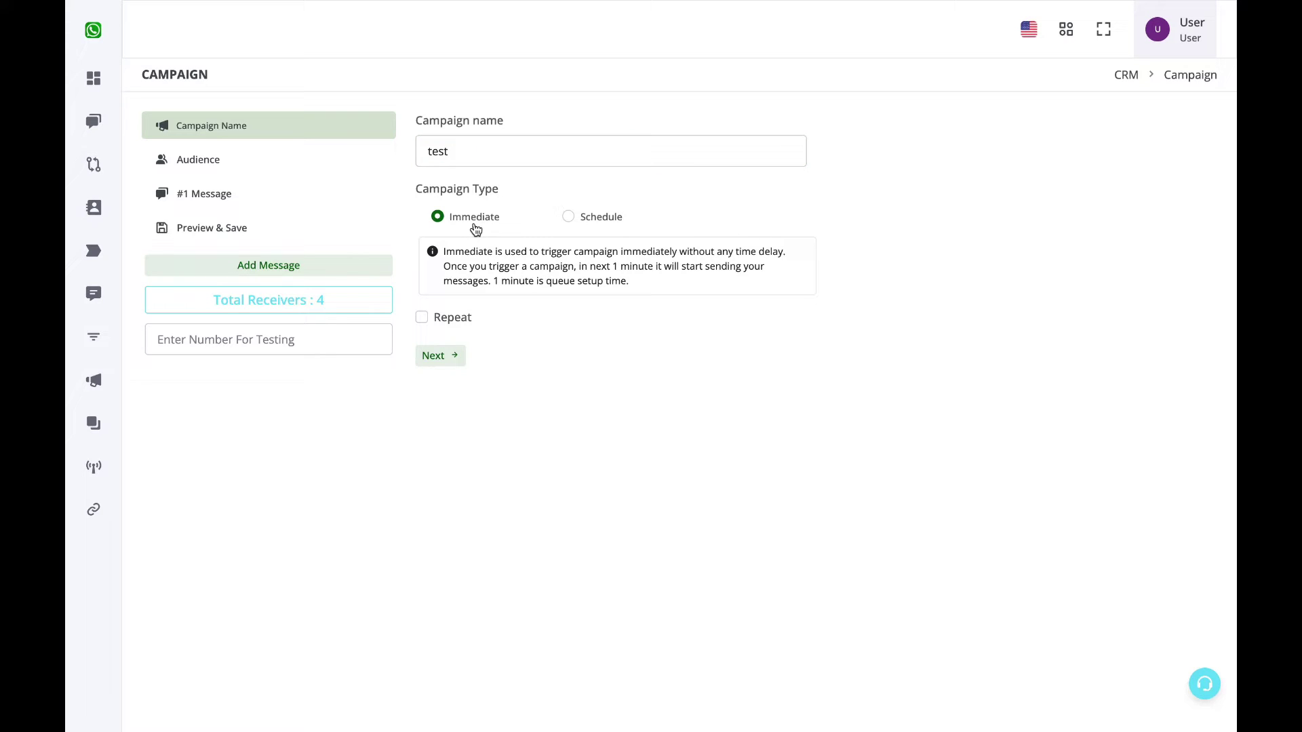
- Preview the Schedule campaign type and its date and time picker, and return the campaign type to Immediate
{"action": "left_click", "coordinate": [596, 221]}
{"action": "left_click", "coordinate": [560, 344]}
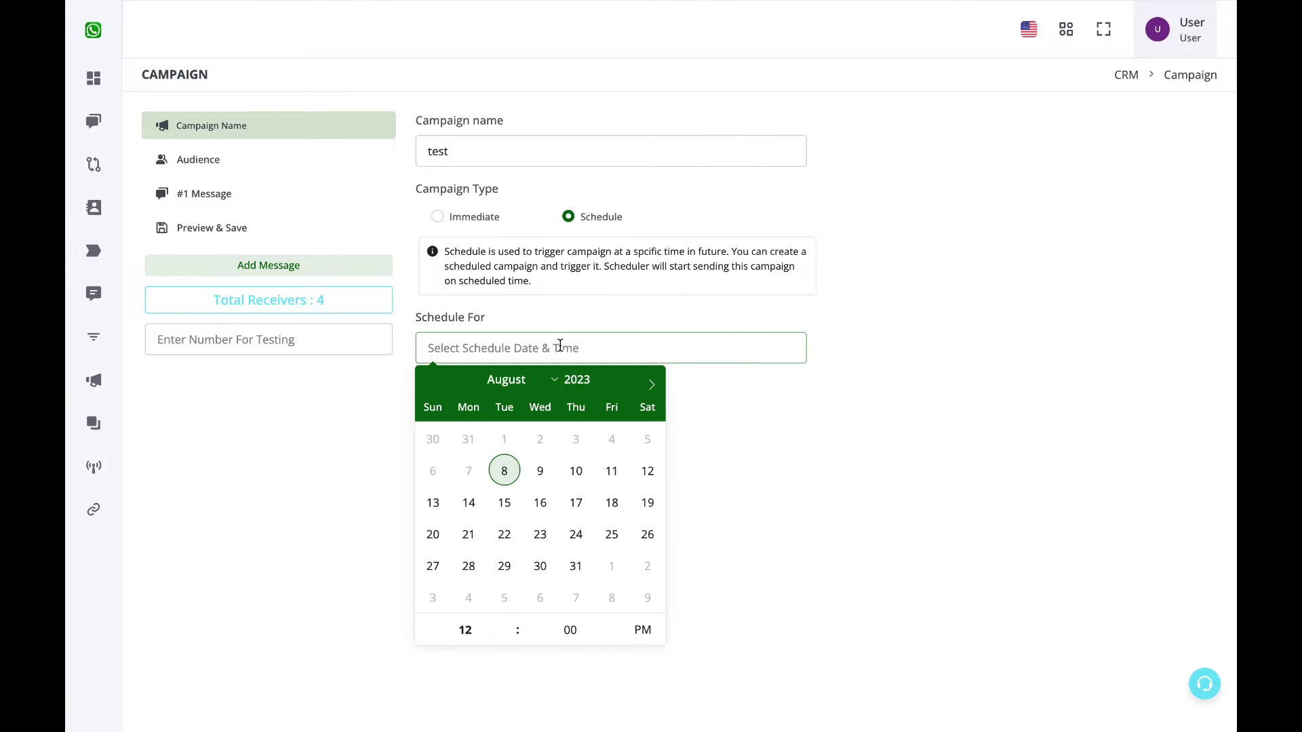
{"action": "left_click", "coordinate": [872, 509]}
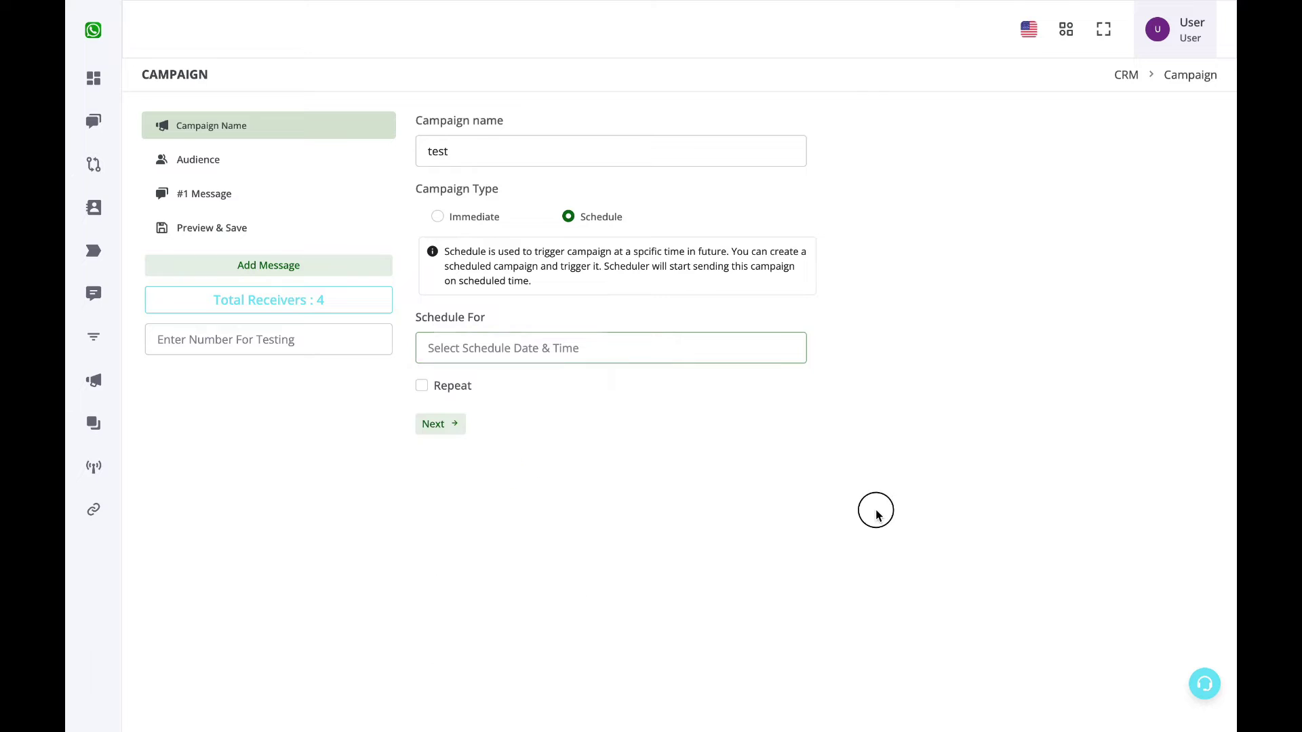
{"action": "left_click", "coordinate": [489, 216]}
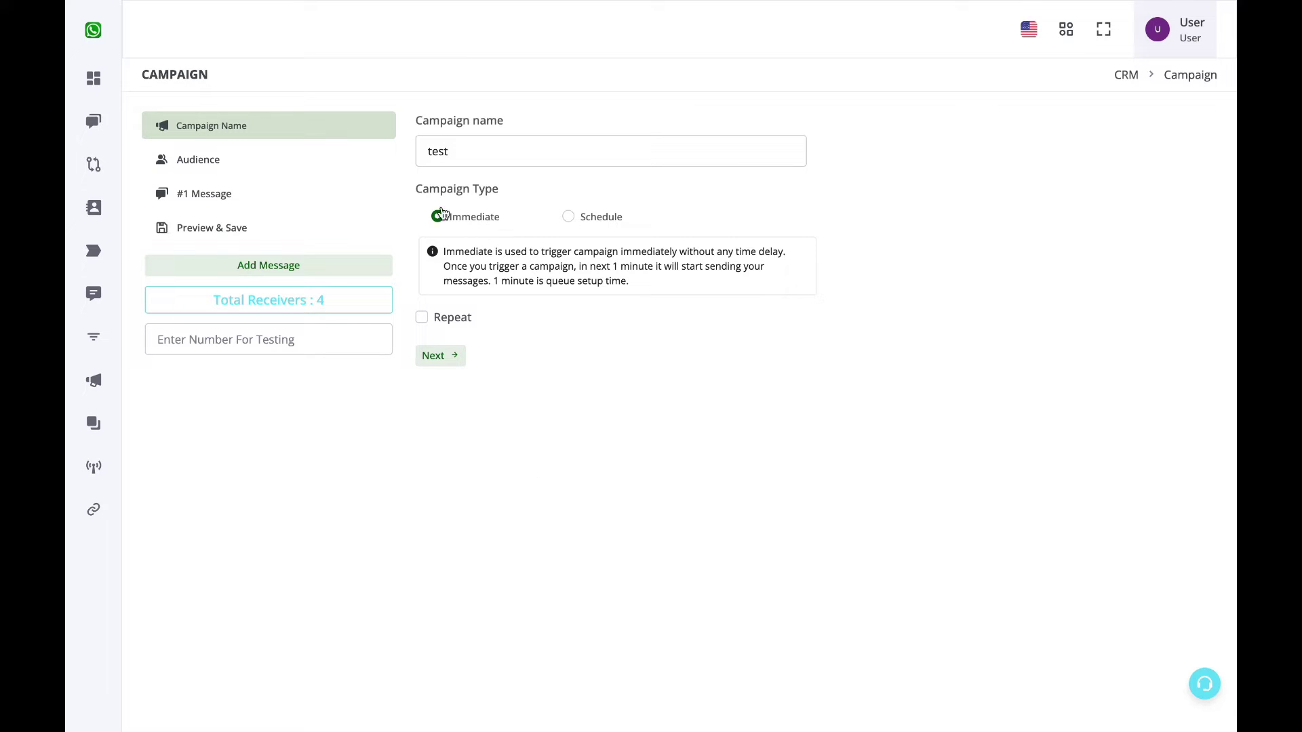
- Go to the campaign's audience settings and set the audience to Segmented
{"action": "left_click", "coordinate": [257, 161]}
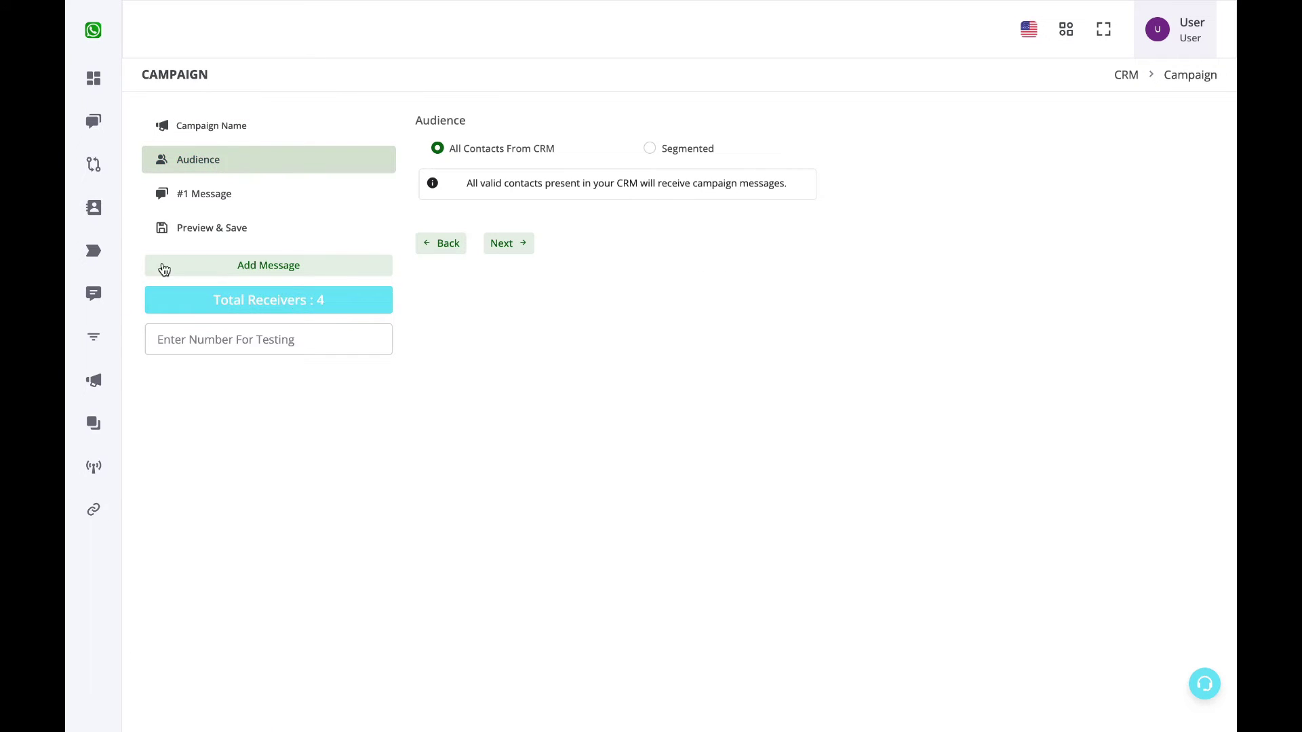
{"action": "mouse_move", "coordinate": [80, 194]}
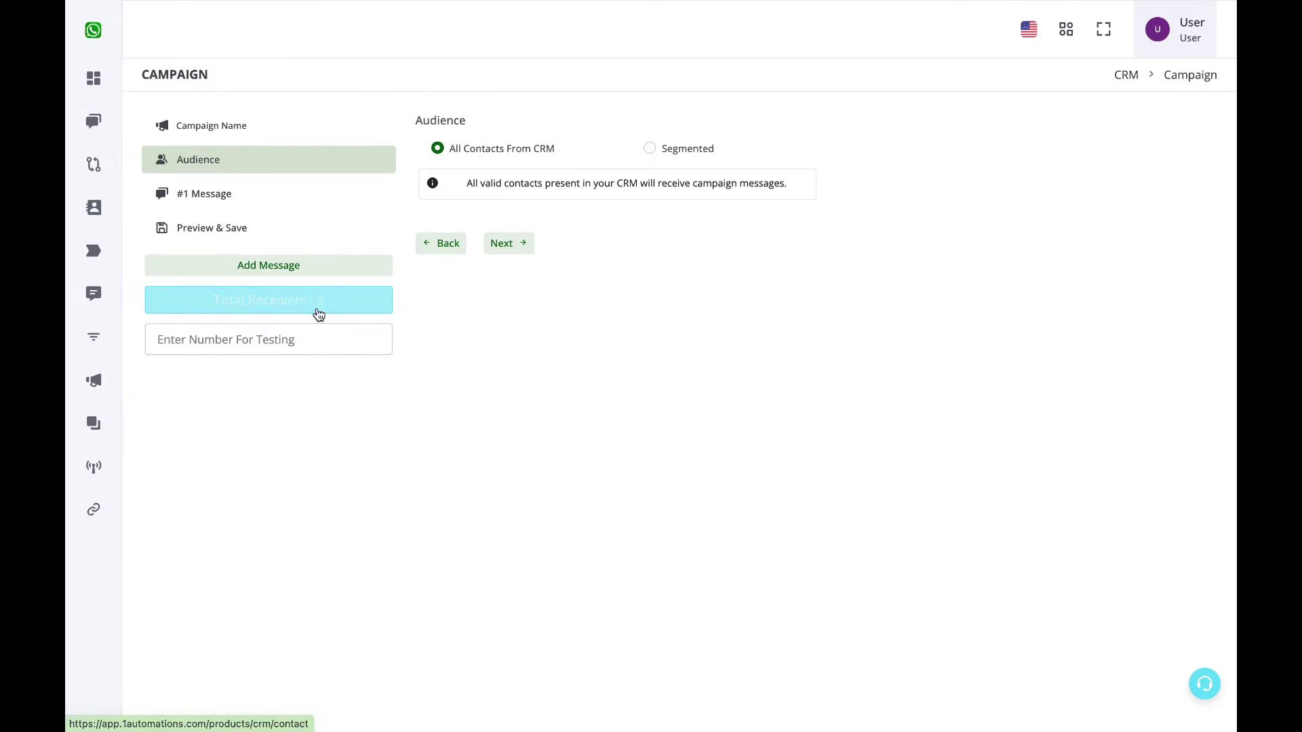
{"action": "left_click", "coordinate": [320, 301]}
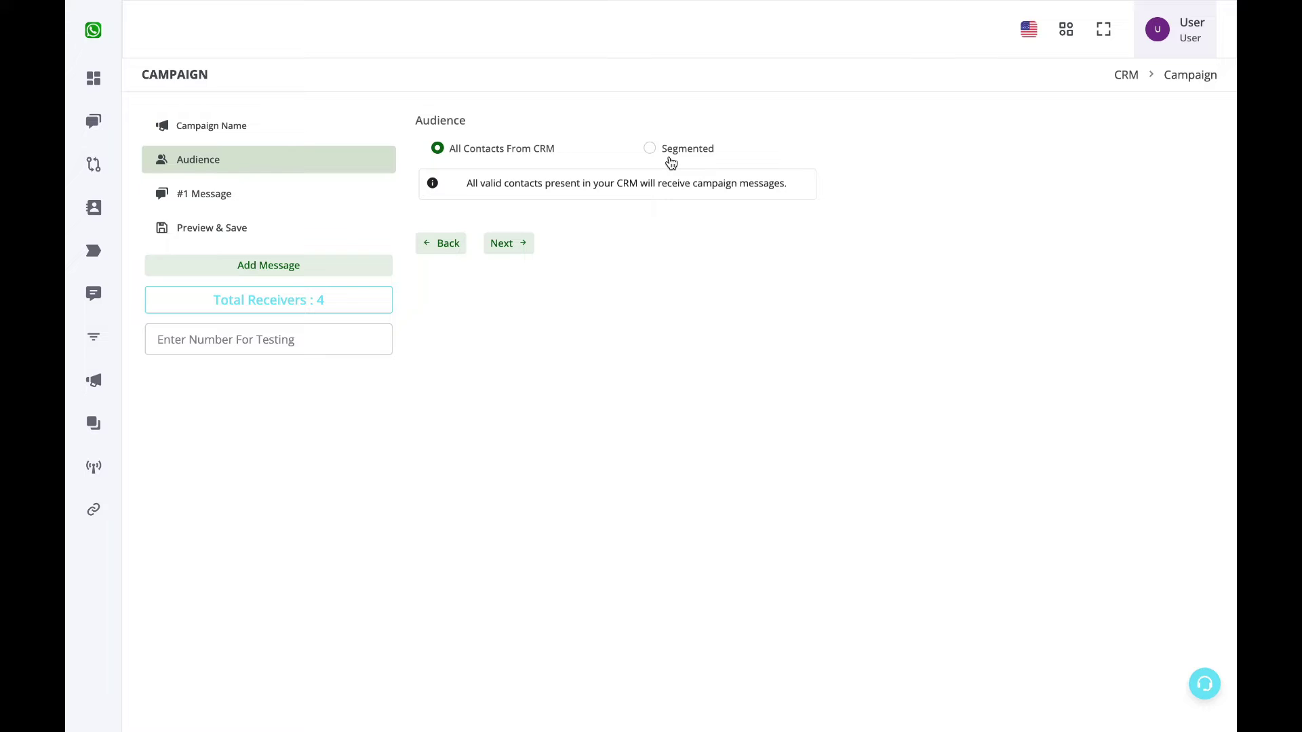
{"action": "left_click", "coordinate": [671, 162]}
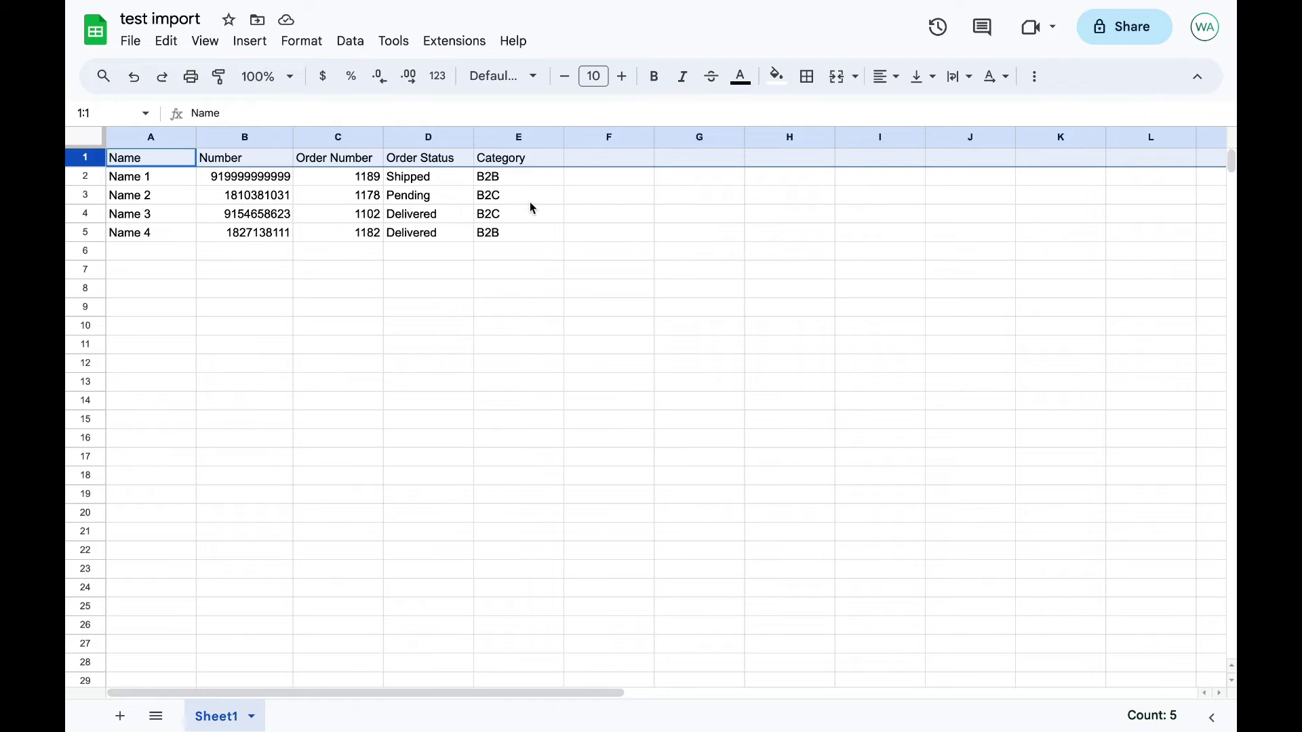
- Switch to the test import spreadsheet in Google Sheets and examine the B2C entries in the Category column
{"action": "left_click", "coordinate": [529, 202]}
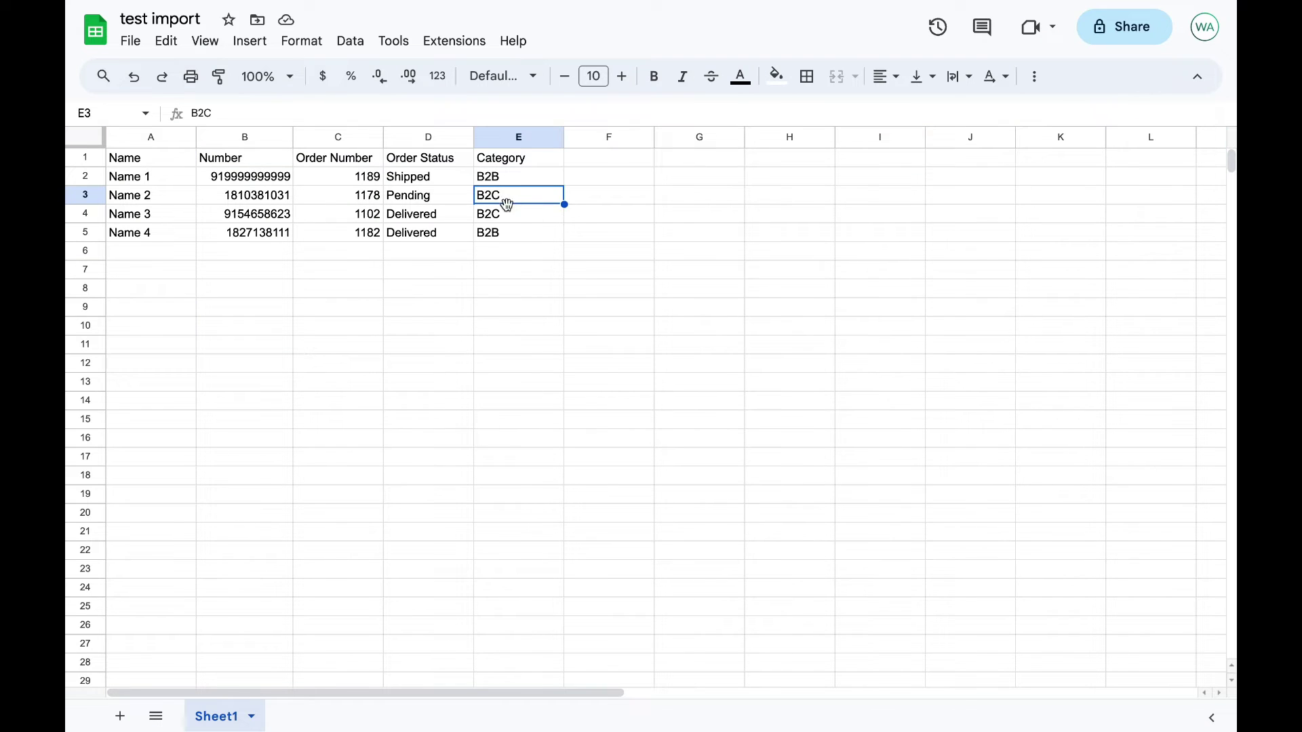
{"action": "left_click", "coordinate": [507, 218]}
{"action": "left_click", "coordinate": [510, 198]}
{"action": "left_click", "coordinate": [511, 220]}
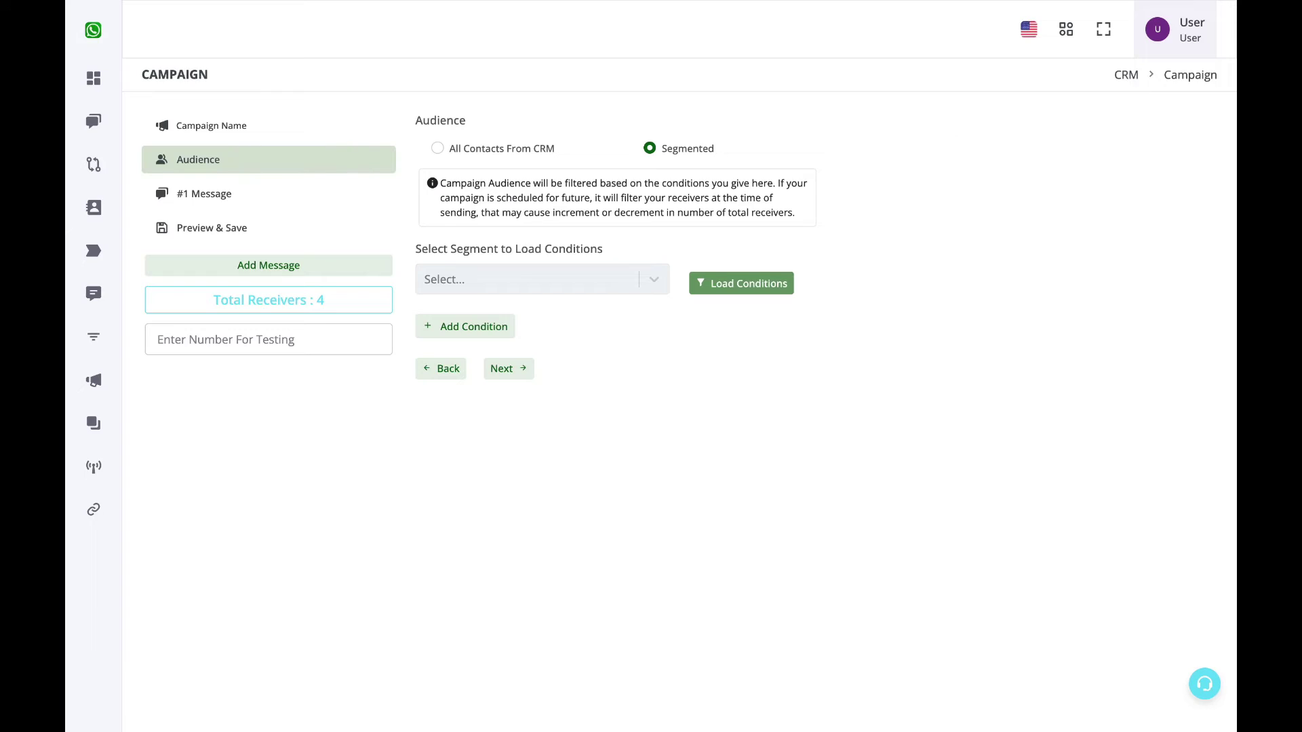
- Back in the CRM campaign, add an audience condition where the category field is B2C
{"action": "left_click", "coordinate": [495, 324]}
{"action": "left_click", "coordinate": [499, 354]}
{"action": "scroll", "coordinate": [496, 527], "scroll_direction": "down", "scroll_amount": 2}
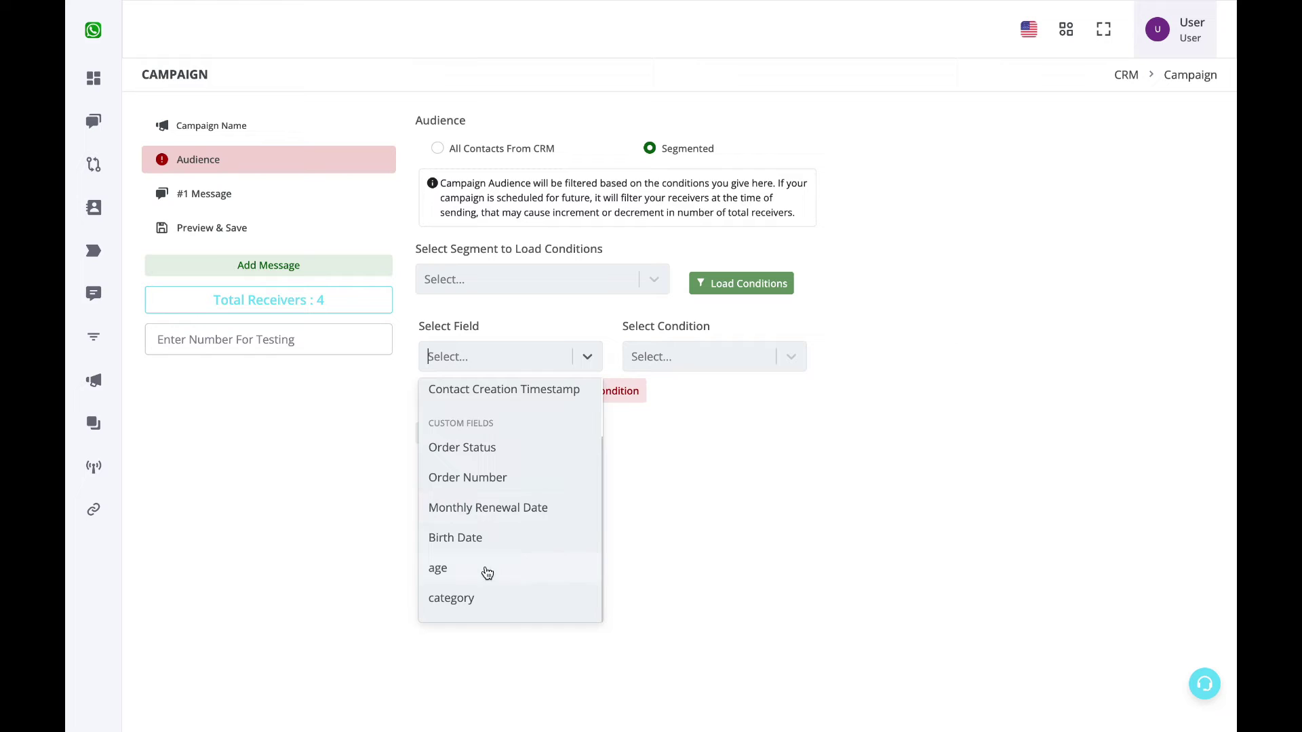
{"action": "left_click", "coordinate": [483, 600]}
{"action": "left_click", "coordinate": [708, 357]}
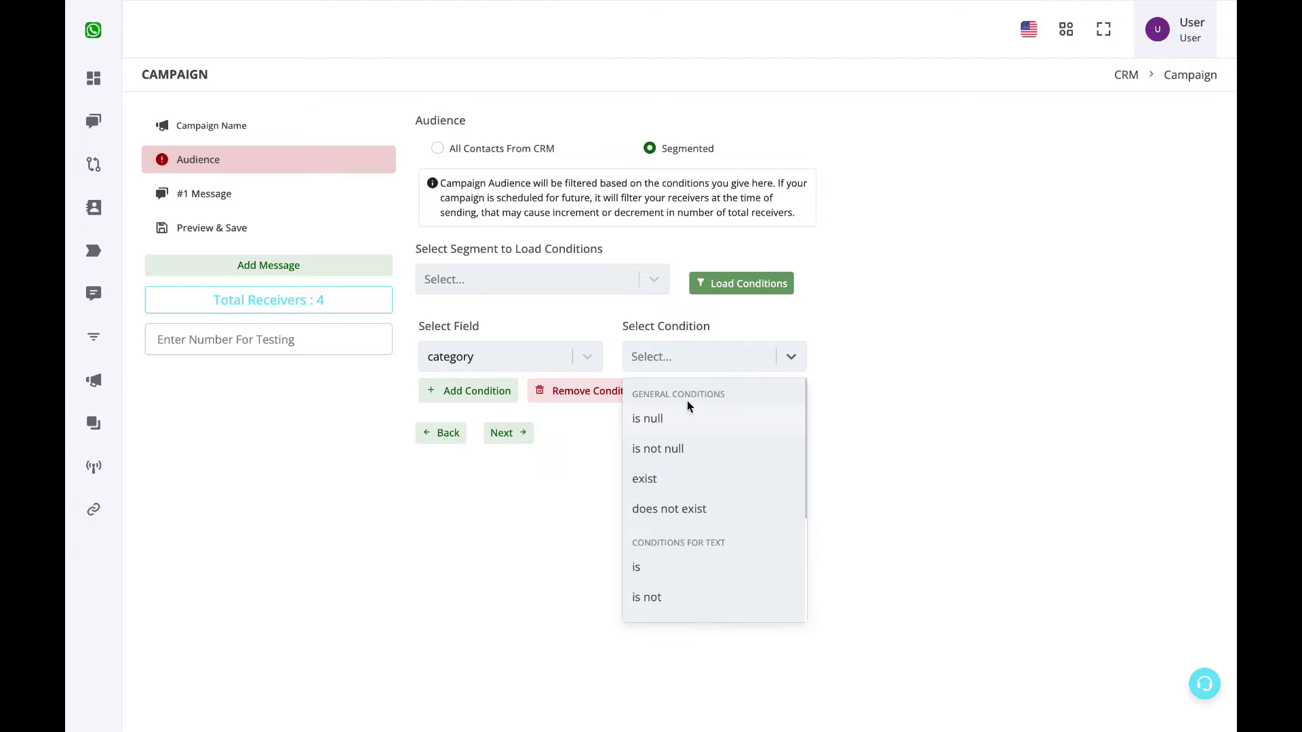
{"action": "left_click", "coordinate": [677, 575]}
{"action": "left_click", "coordinate": [851, 350]}
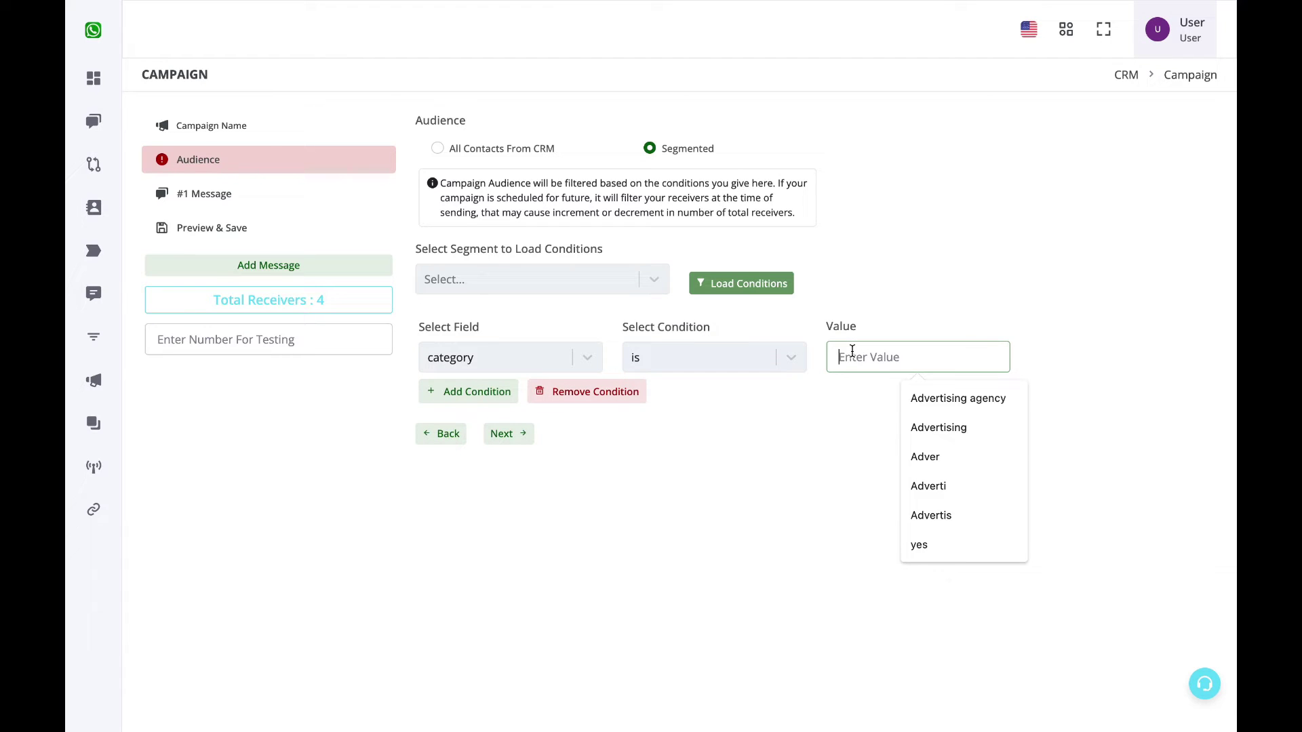
{"action": "type", "text": "B2C"}
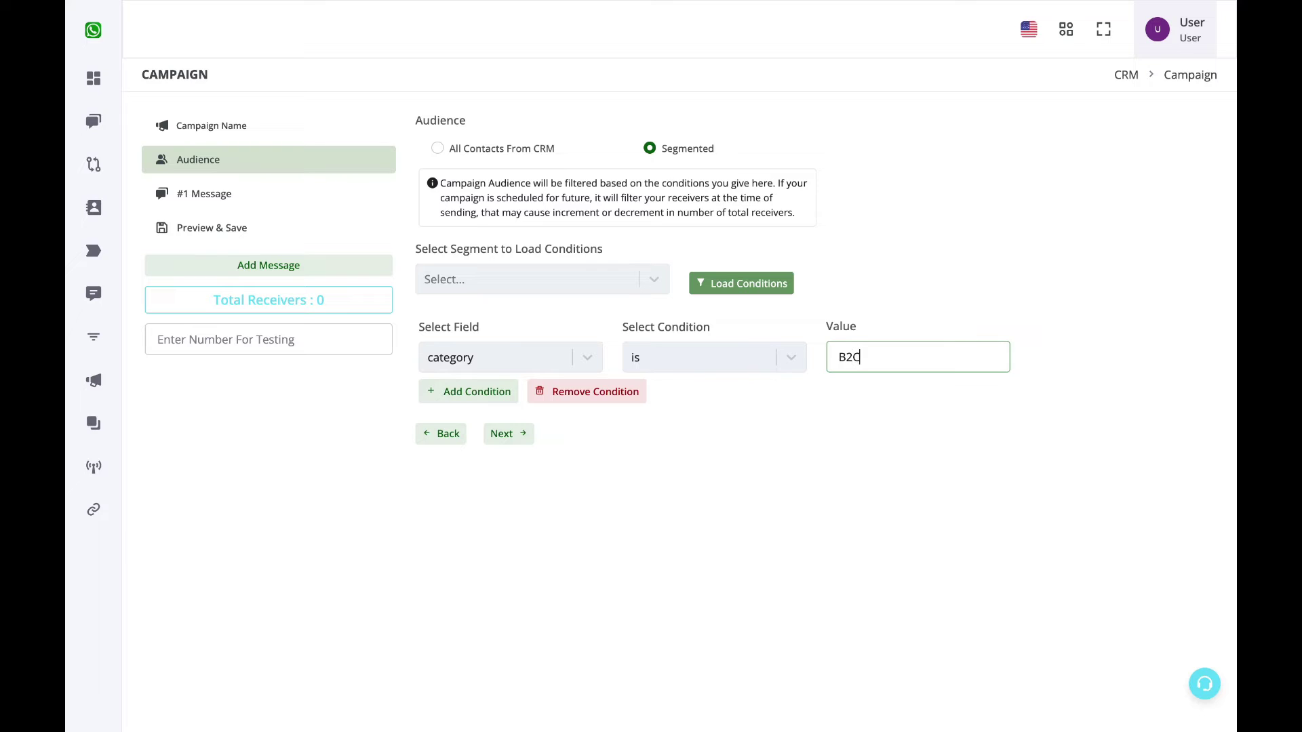
{"action": "left_click", "coordinate": [829, 449]}
{"action": "left_click_drag", "start_coordinate": [877, 354], "coordinate": [836, 356]}
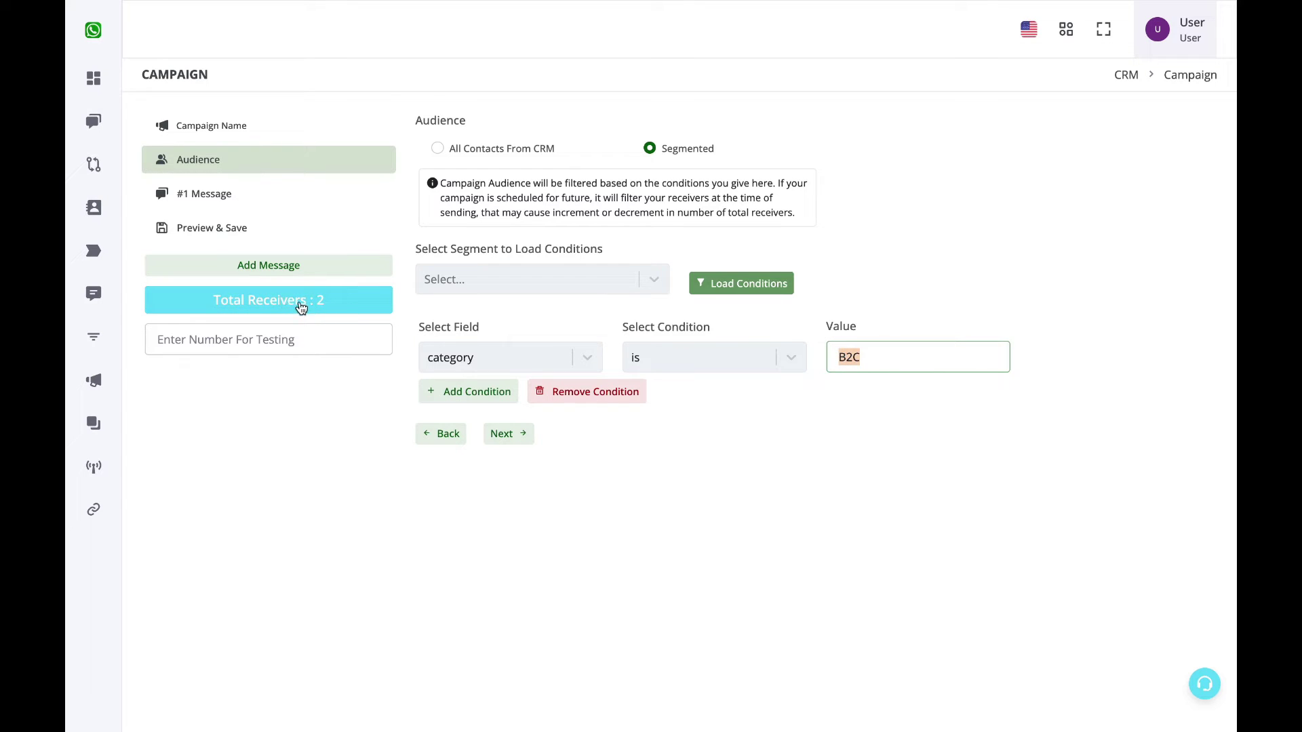
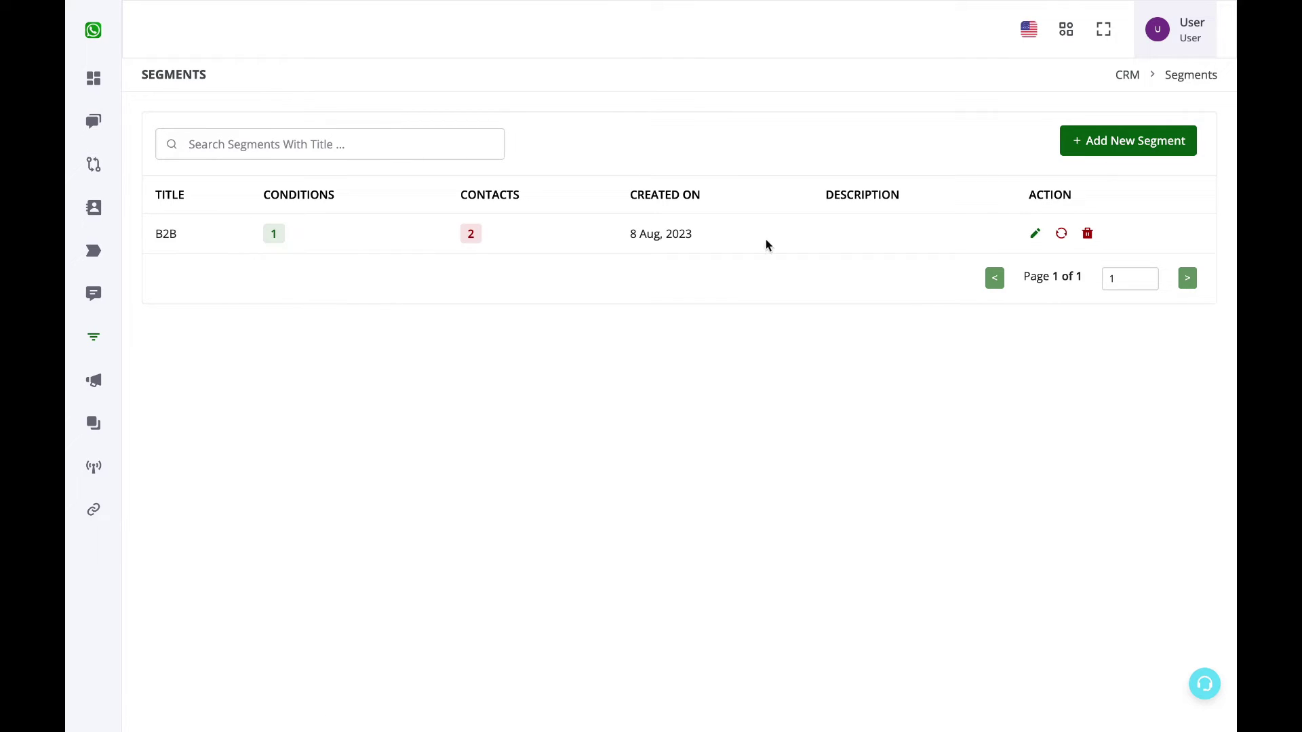
- Add a segment titled B2C with the condition that category is B2C, and save it
{"action": "left_click", "coordinate": [1081, 140]}
{"action": "left_click", "coordinate": [331, 307]}
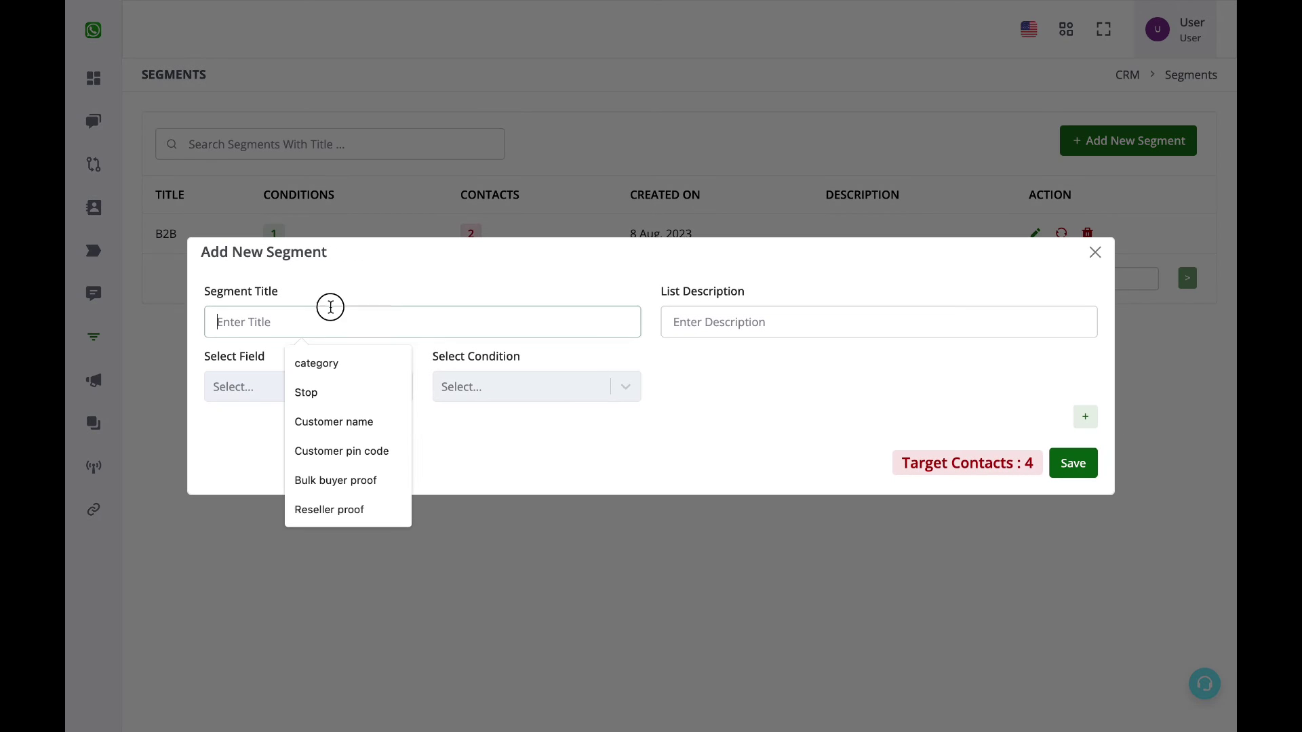
{"action": "type", "text": "B2C"}
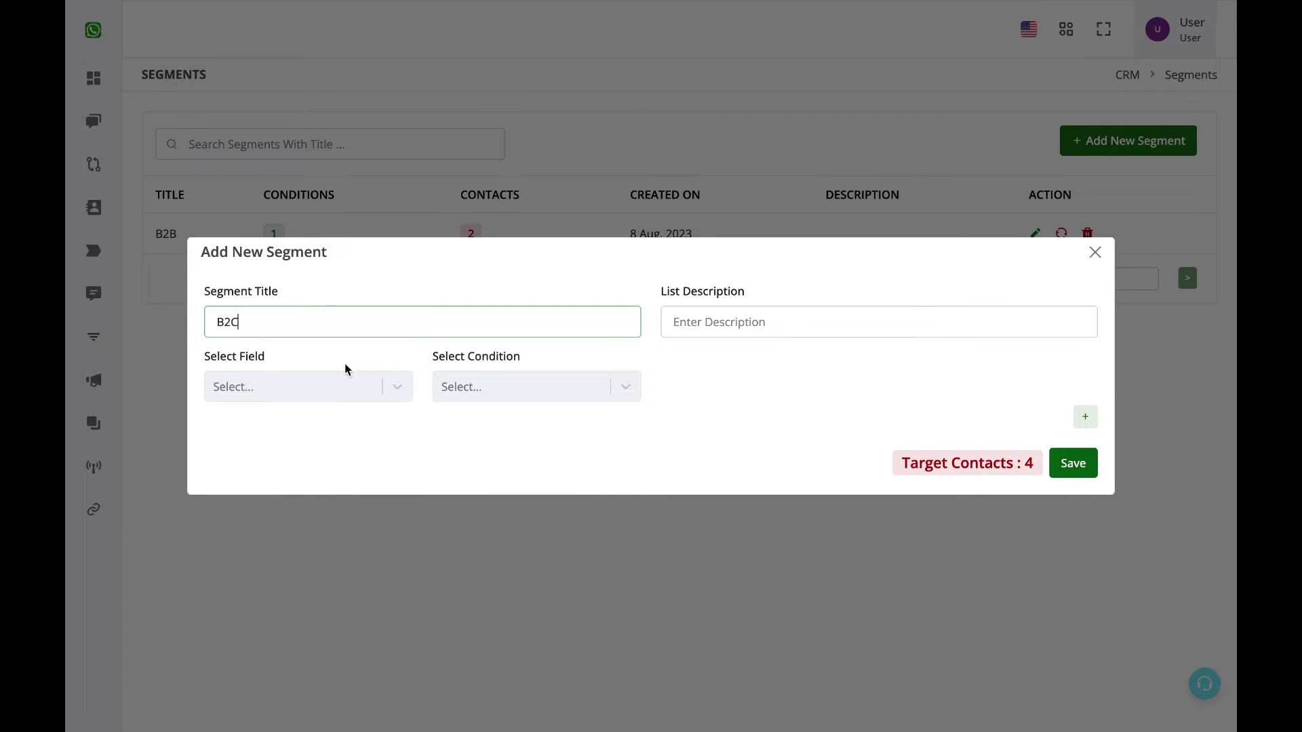
{"action": "left_click", "coordinate": [348, 388]}
{"action": "scroll", "coordinate": [281, 634], "scroll_direction": "down", "scroll_amount": 1}
{"action": "left_click", "coordinate": [273, 630]}
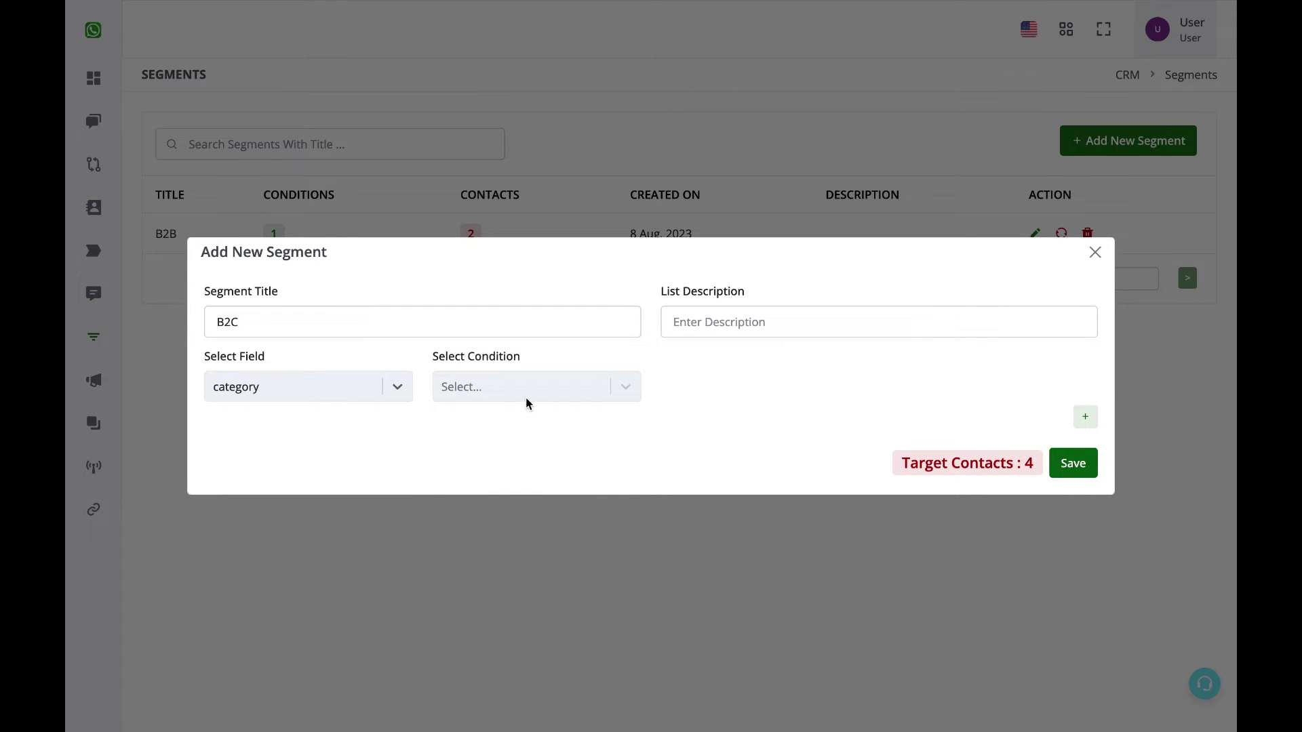
{"action": "left_click", "coordinate": [526, 399]}
{"action": "left_click", "coordinate": [503, 596]}
{"action": "left_click", "coordinate": [778, 384]}
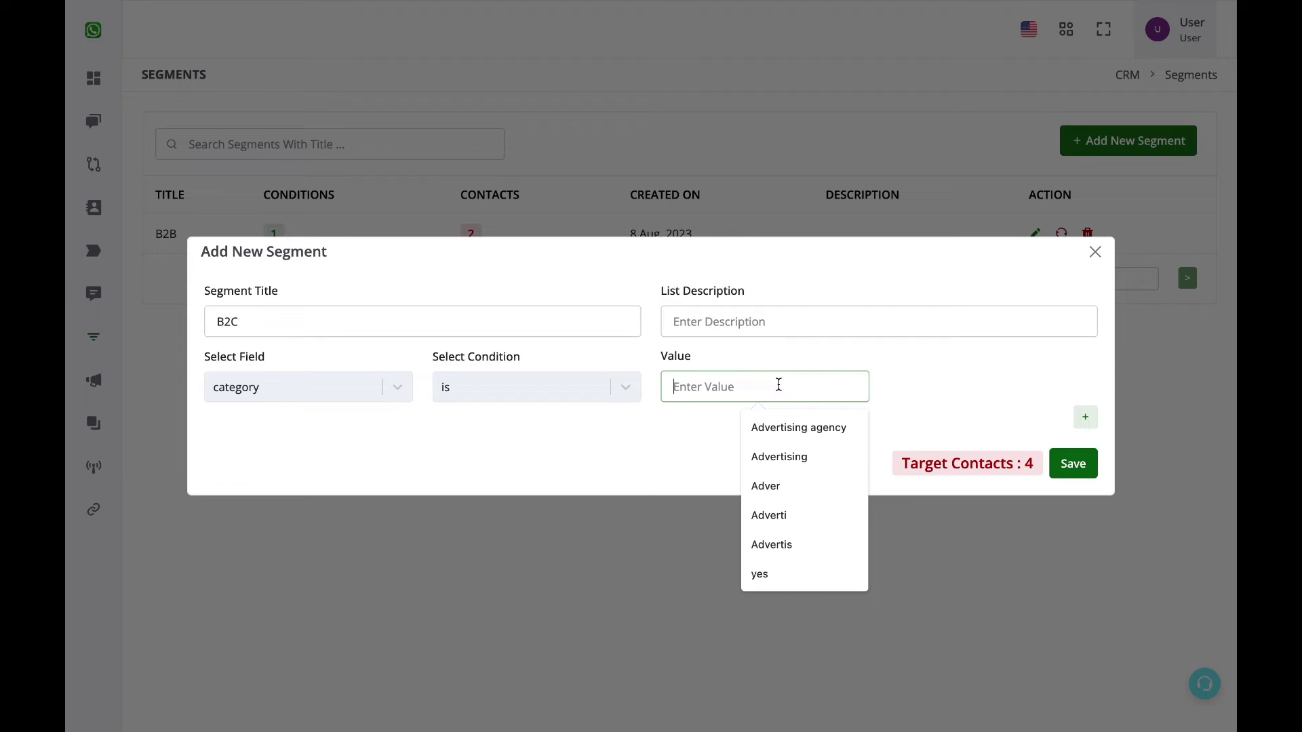
{"action": "type", "text": "B2C"}
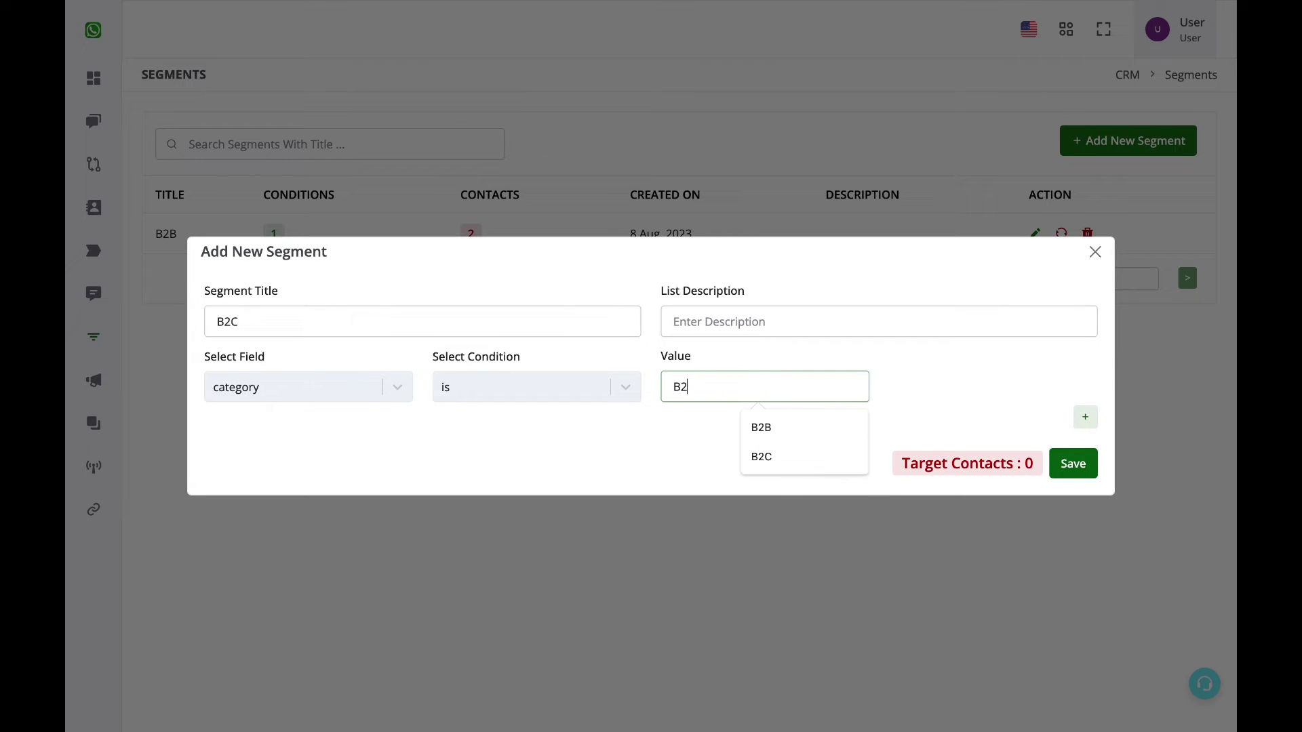
{"action": "left_click", "coordinate": [1085, 468]}
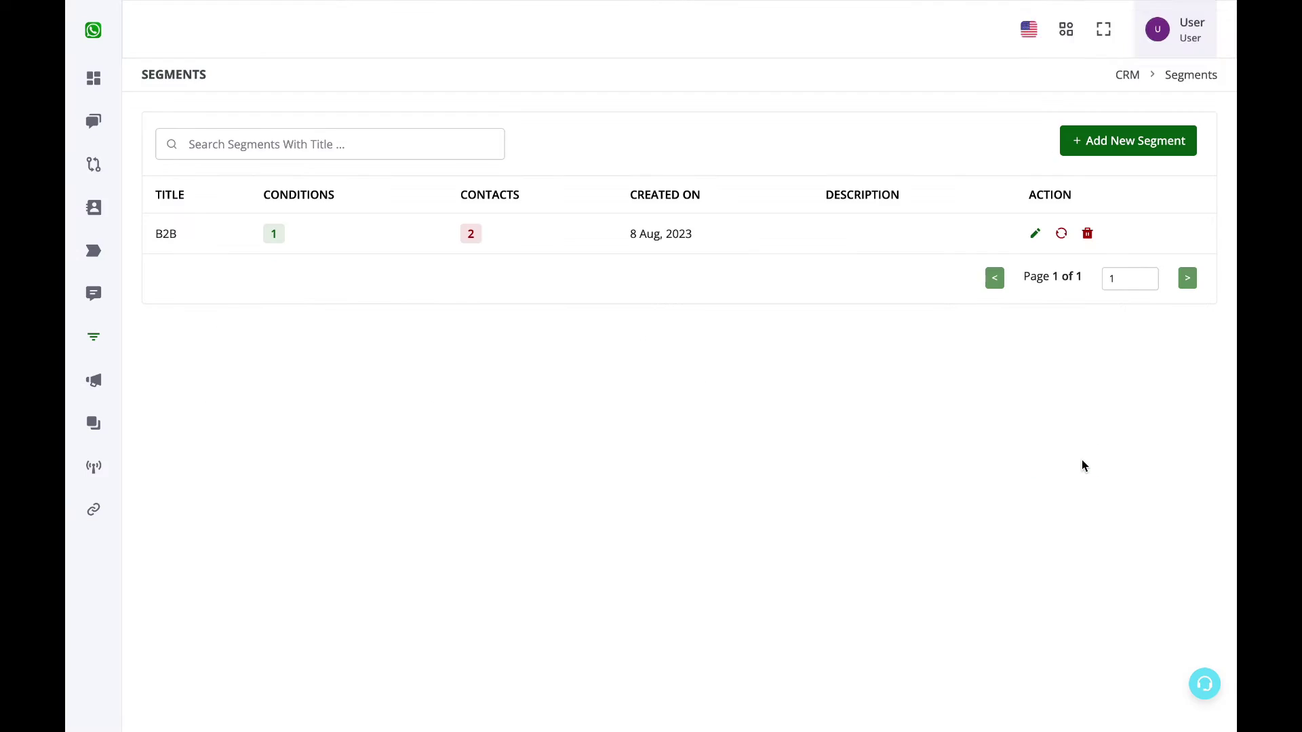
{"action": "left_click", "coordinate": [647, 442]}
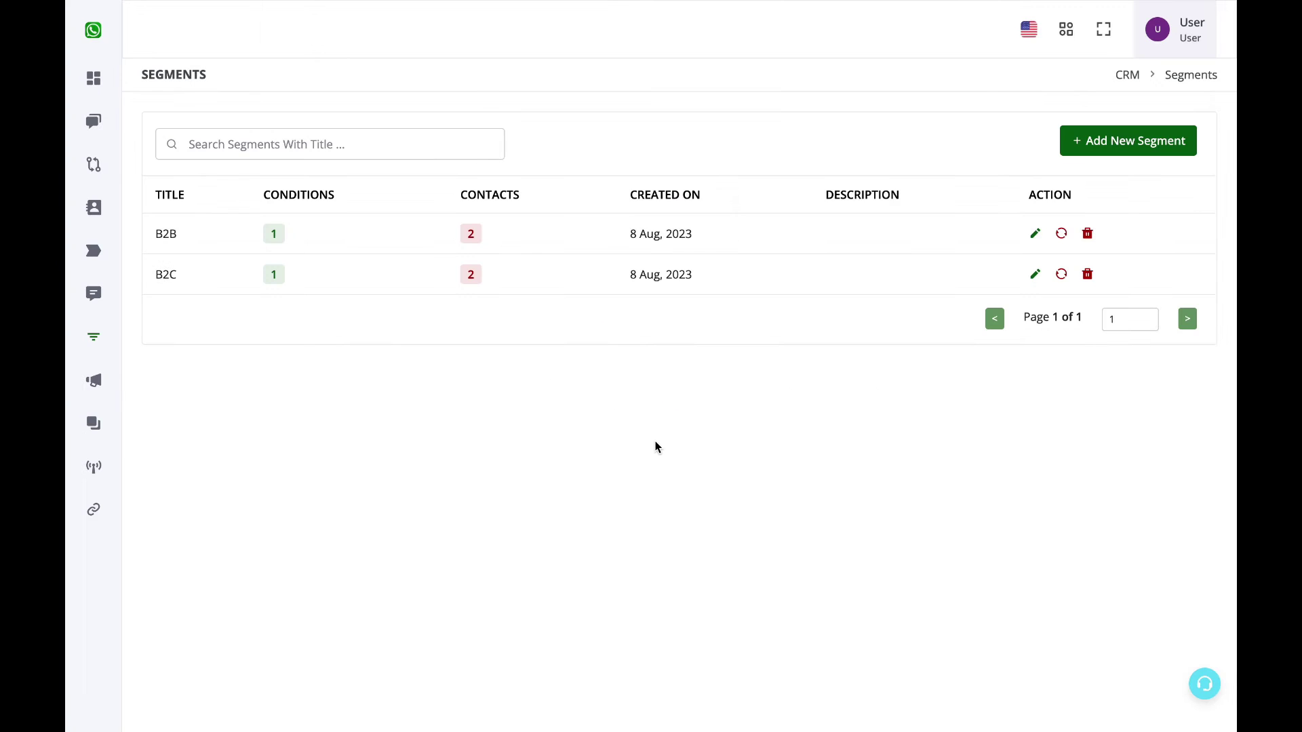
- Start another new segment and set its first condition to category is B2B
{"action": "left_click", "coordinate": [1107, 148]}
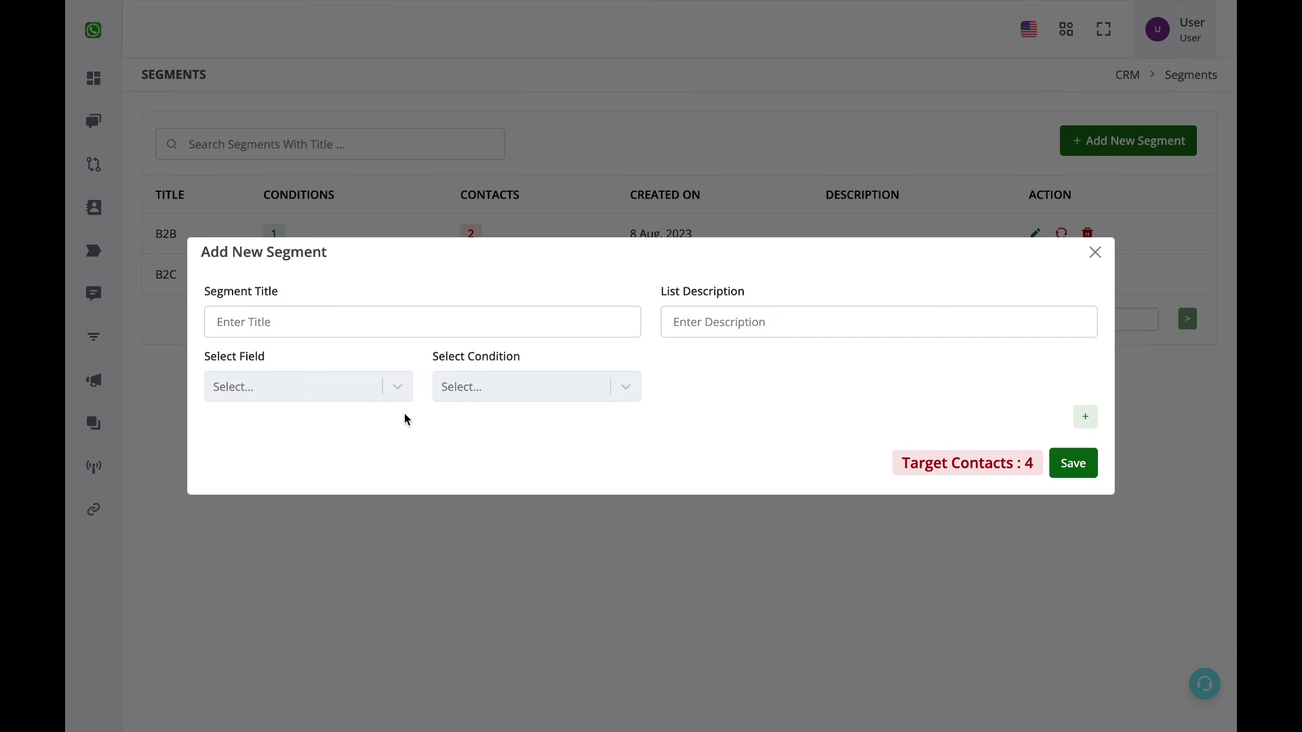
{"action": "left_click", "coordinate": [387, 388]}
{"action": "scroll", "coordinate": [331, 548], "scroll_direction": "down", "scroll_amount": 1}
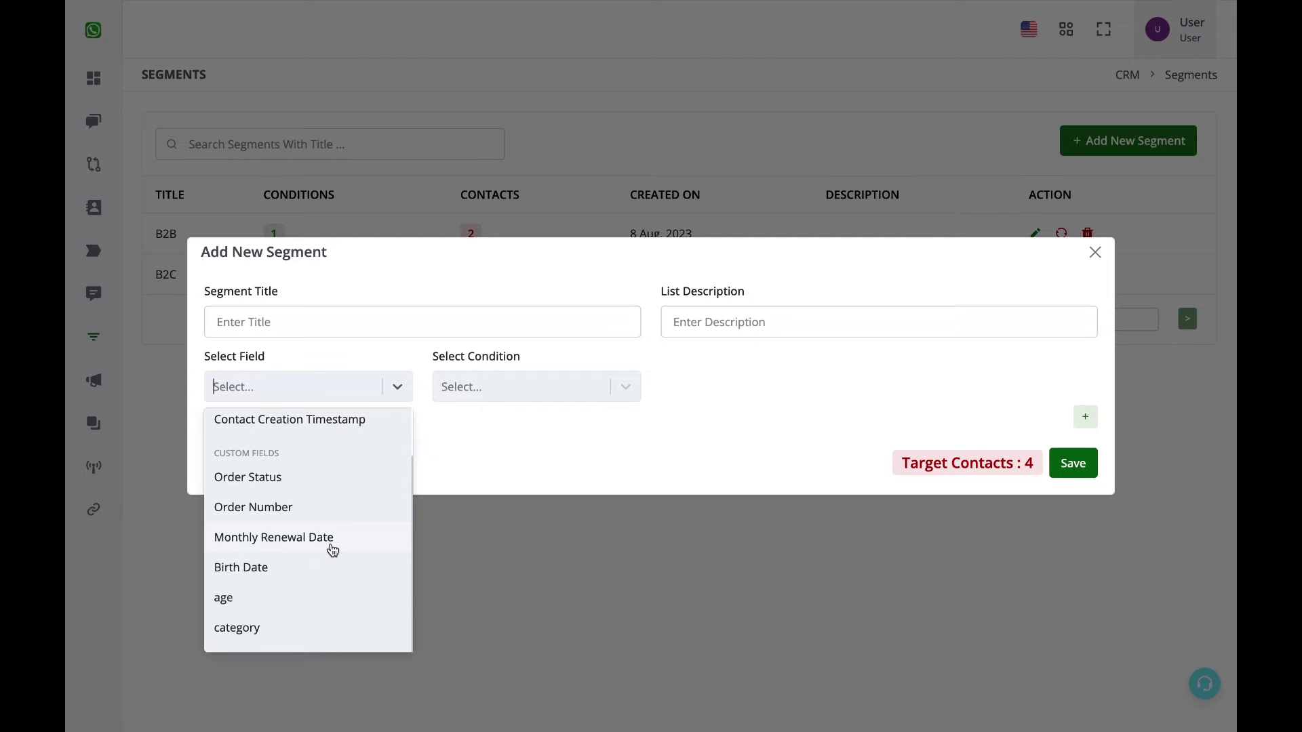
{"action": "left_click", "coordinate": [304, 627]}
{"action": "left_click", "coordinate": [563, 389]}
{"action": "left_click", "coordinate": [488, 592]}
{"action": "left_click", "coordinate": [766, 388]}
{"action": "type", "text": "B2b"}
{"action": "key", "text": "BackSpace"}
{"action": "type", "text": "B"}
- Add a second condition row to the new segment and set its operator to OR
{"action": "left_click", "coordinate": [1085, 417]}
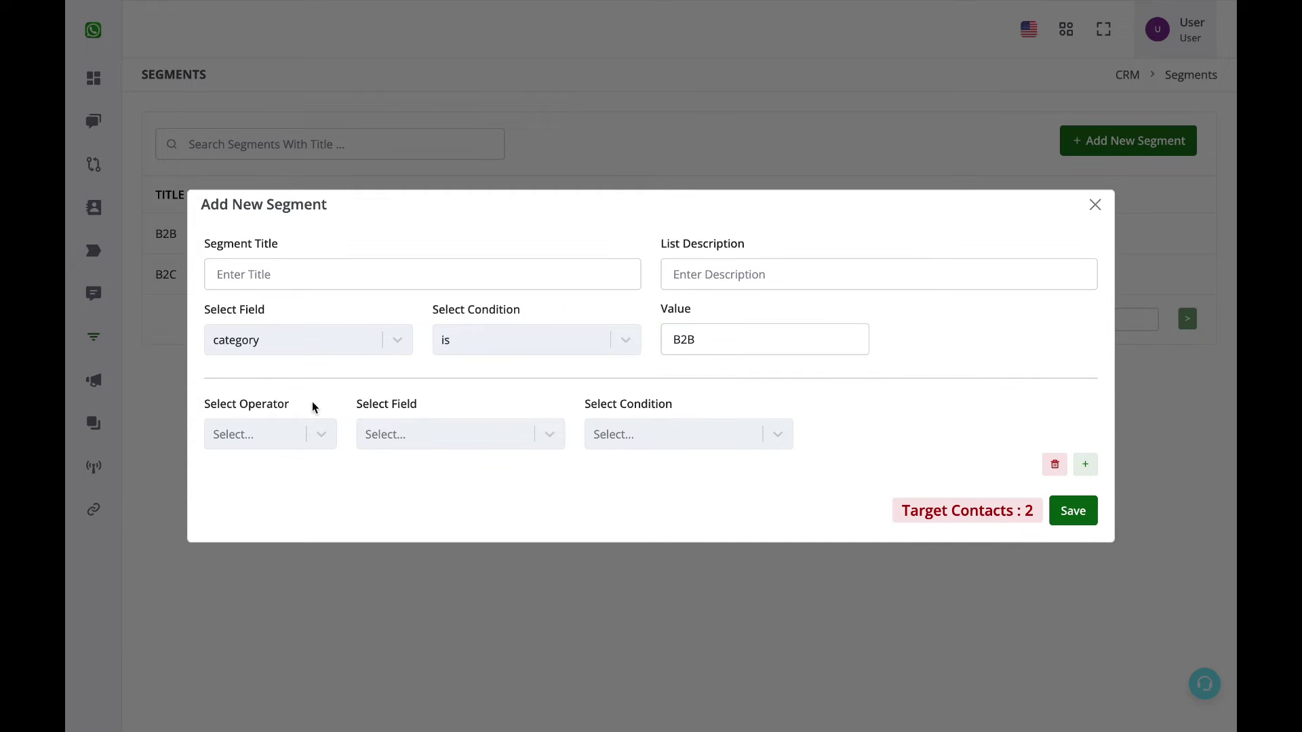
{"action": "left_click", "coordinate": [234, 434]}
{"action": "left_click", "coordinate": [256, 474]}
{"action": "left_click", "coordinate": [434, 434]}
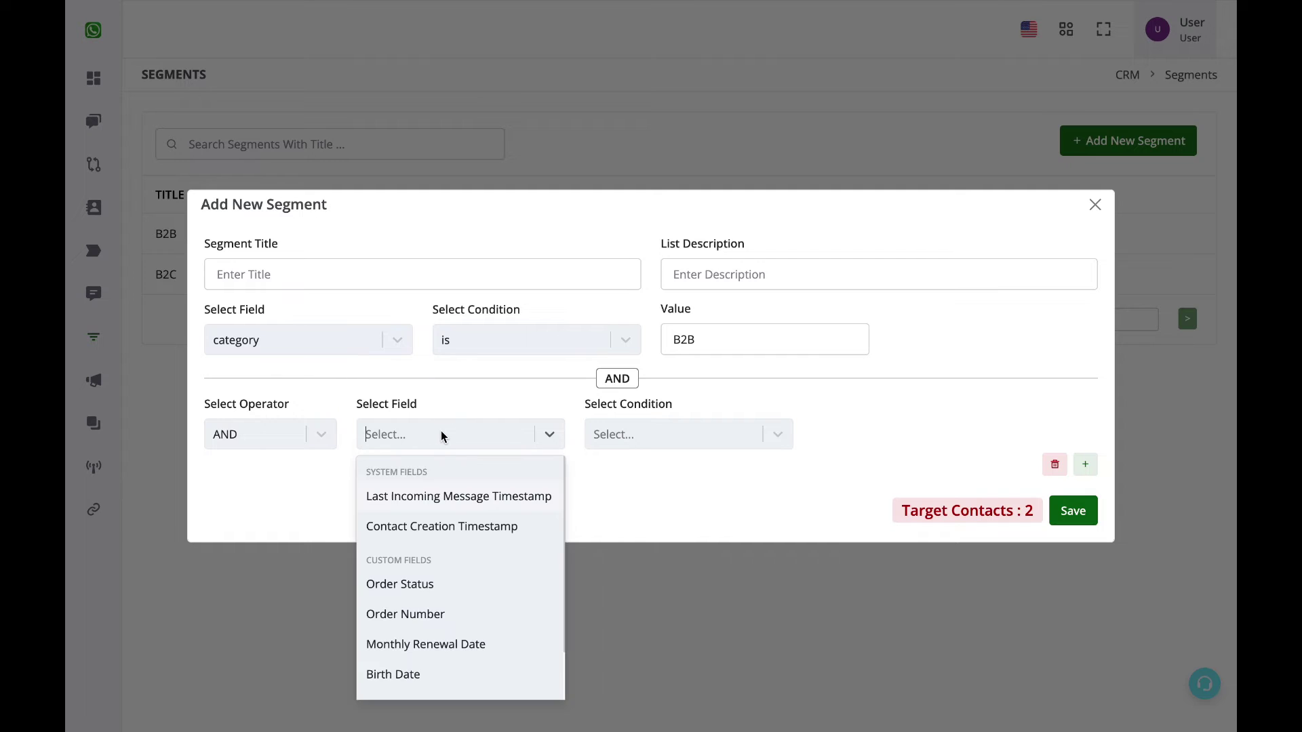
{"action": "left_click", "coordinate": [279, 437]}
{"action": "left_click", "coordinate": [267, 505]}
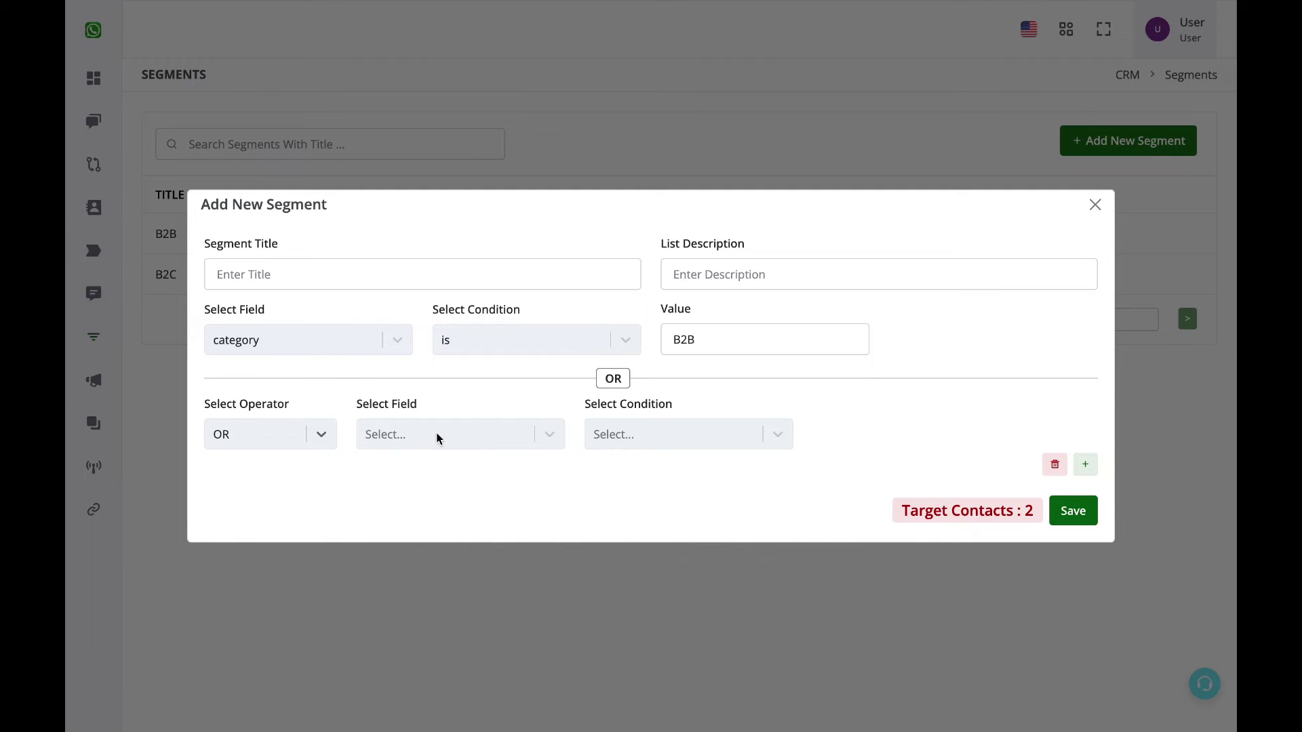
- Define the segment's second condition as category is B2C
{"action": "left_click", "coordinate": [435, 440]}
{"action": "scroll", "coordinate": [418, 543], "scroll_direction": "down", "scroll_amount": 2}
{"action": "left_click", "coordinate": [439, 681]}
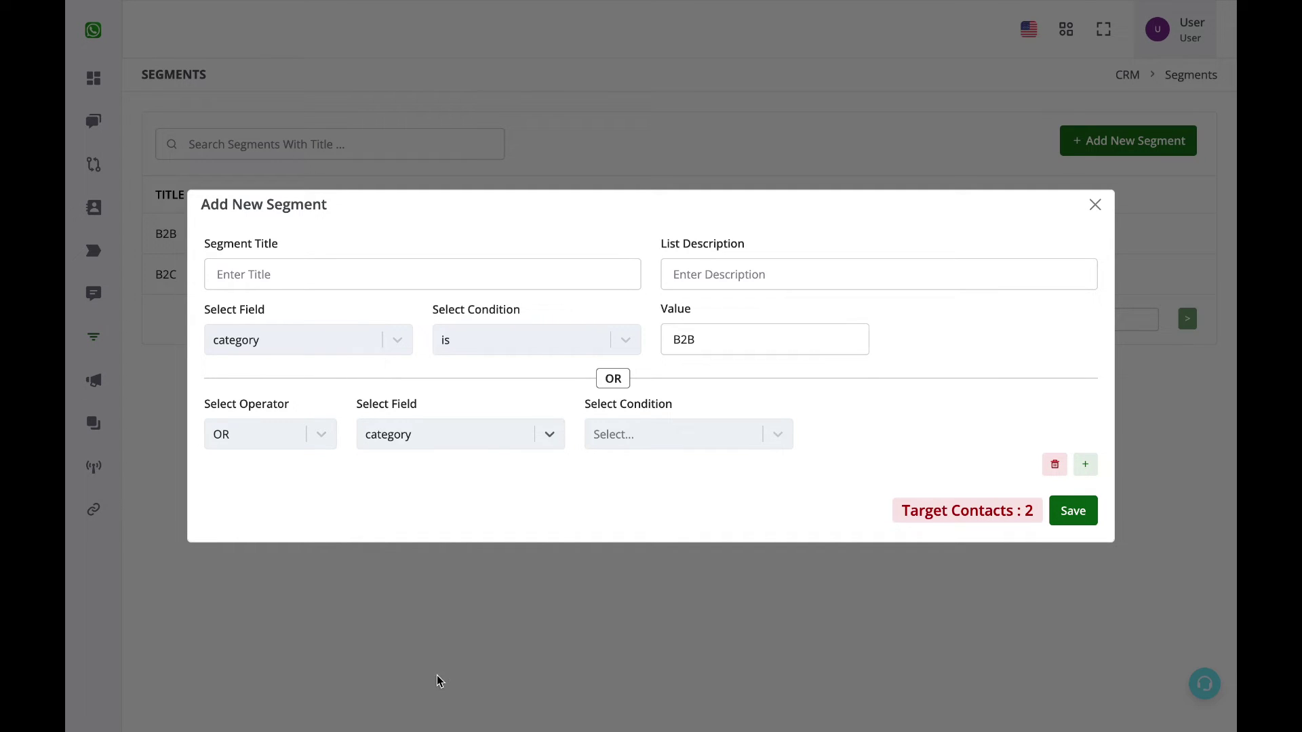
{"action": "left_click", "coordinate": [619, 437]}
{"action": "left_click", "coordinate": [642, 644]}
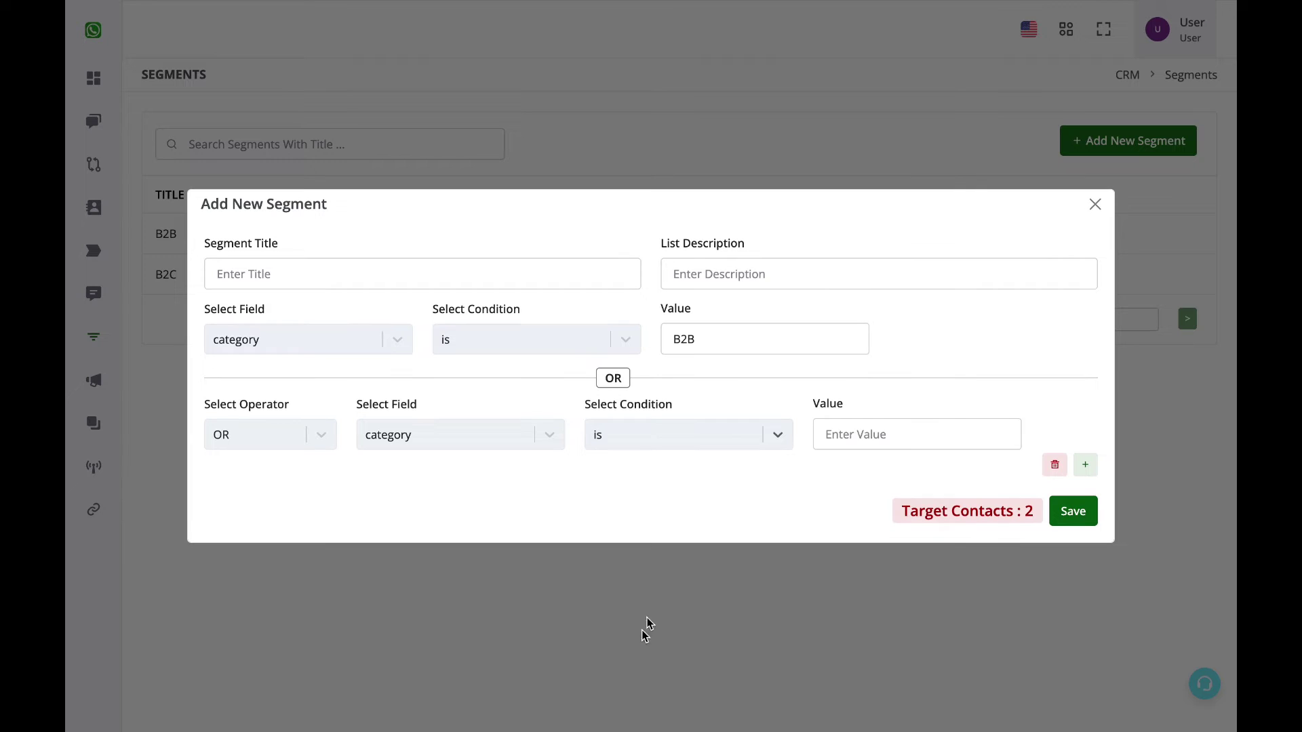
{"action": "left_click", "coordinate": [859, 432]}
{"action": "type", "text": "B2C"}
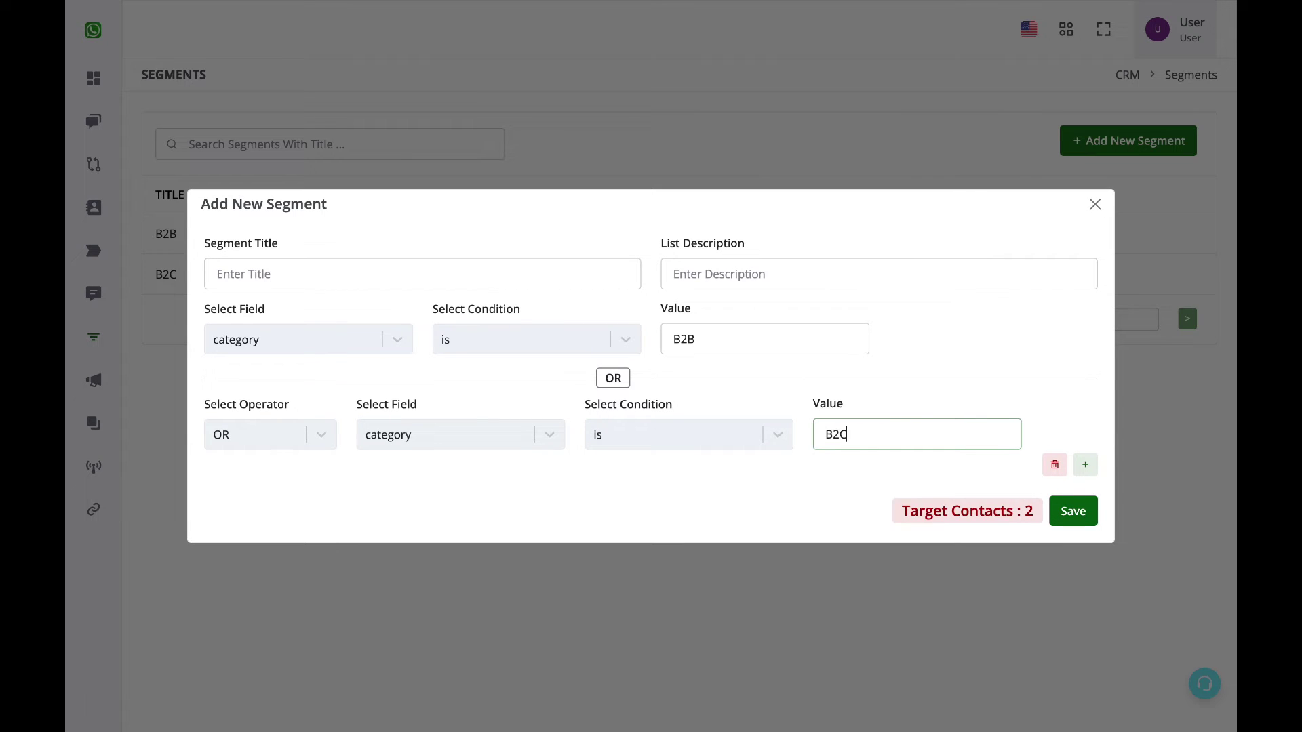
{"action": "left_click", "coordinate": [847, 491]}
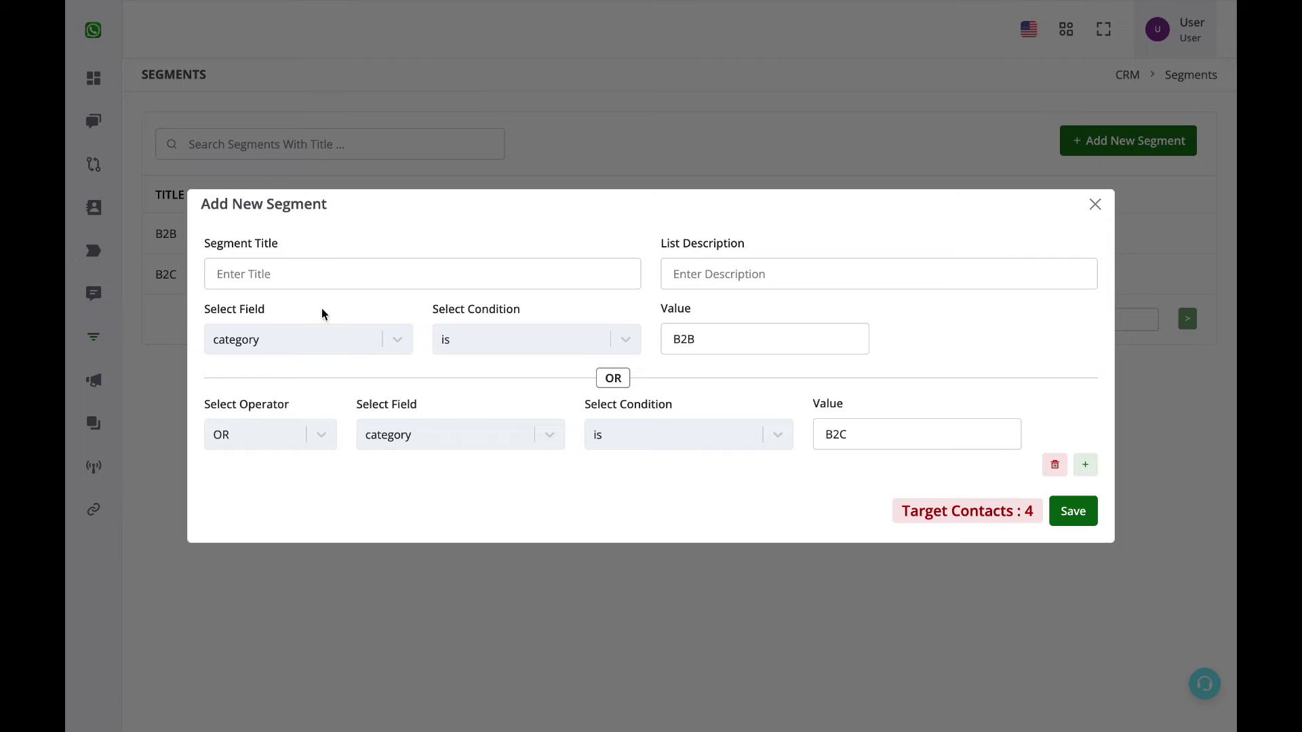
- Title the two-condition segment "B2B and B2C" and save it
{"action": "left_click", "coordinate": [280, 276]}
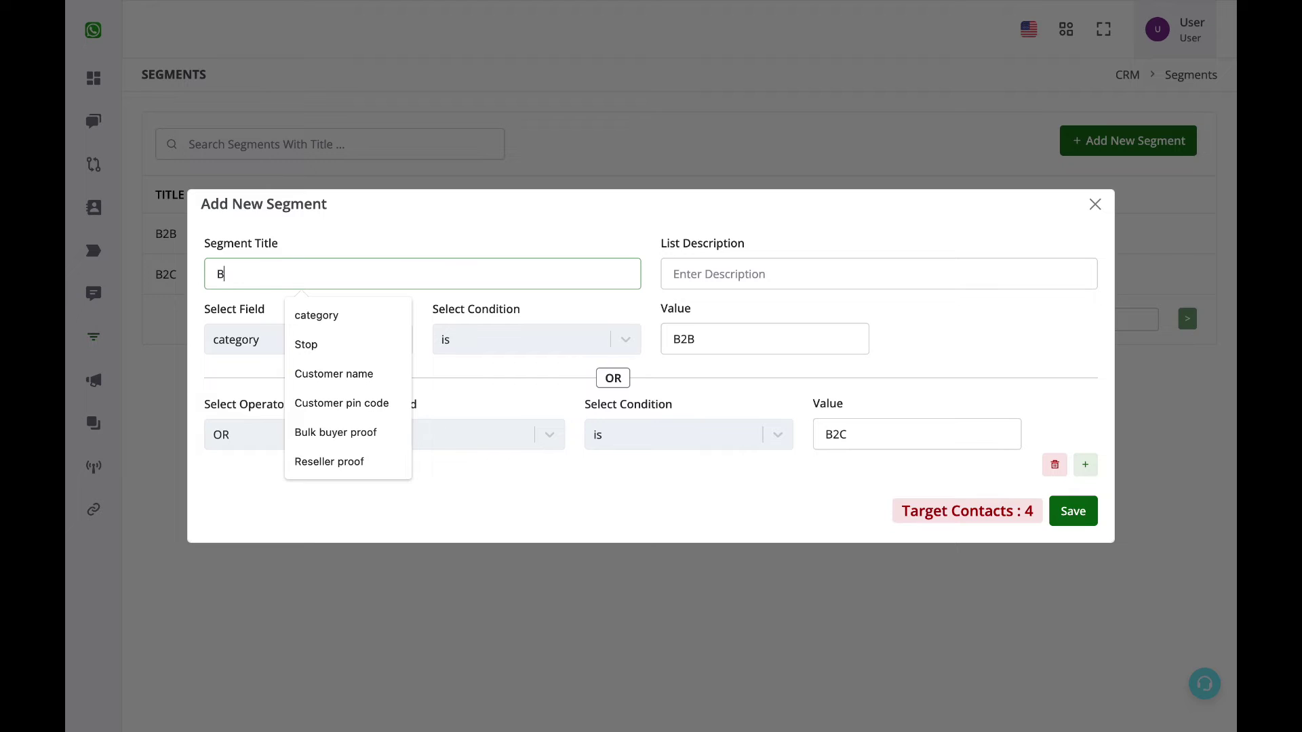
{"action": "type", "text": "B2B and B2C"}
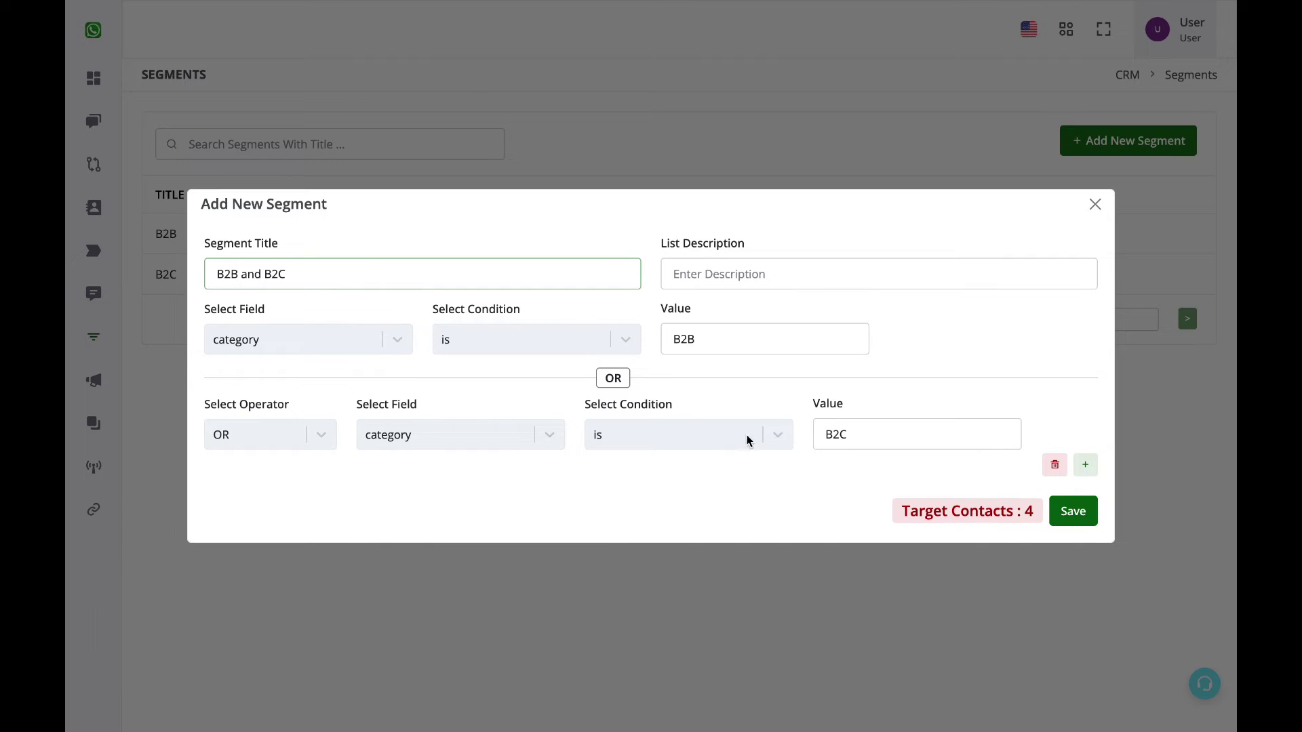
{"action": "left_click", "coordinate": [1073, 512]}
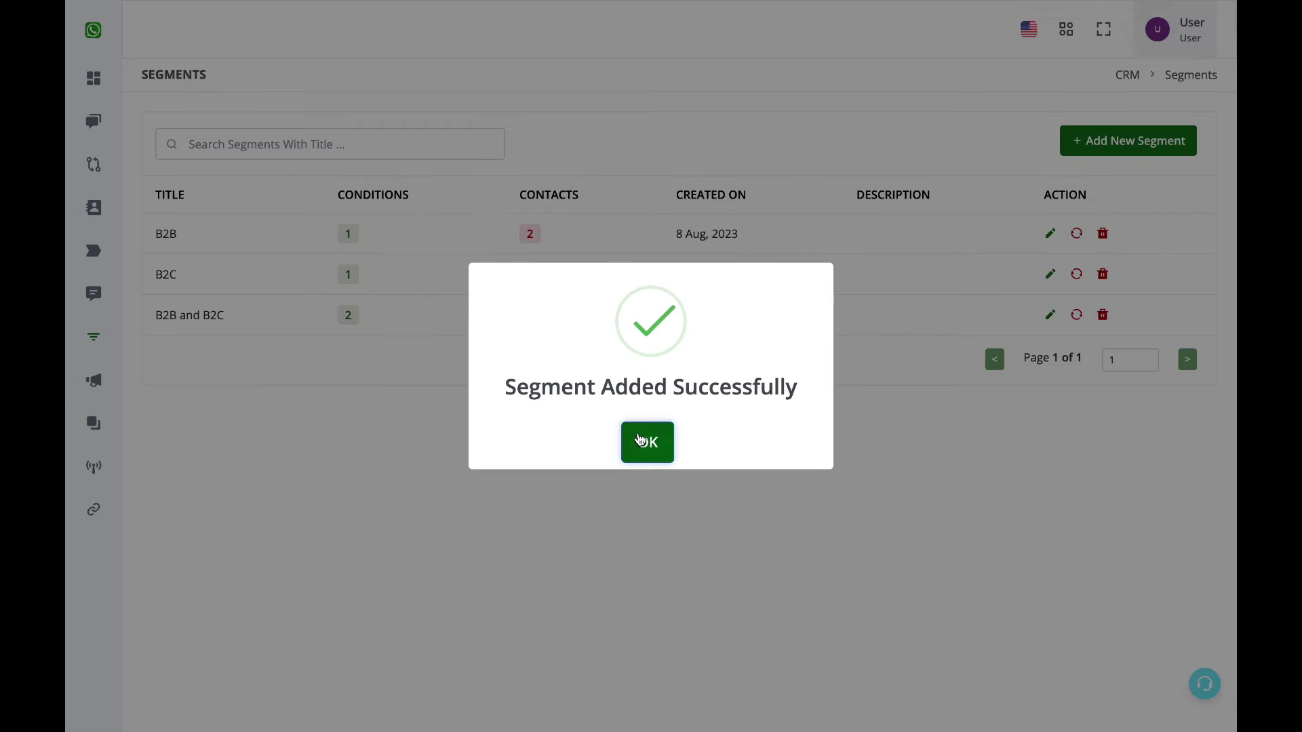
{"action": "left_click", "coordinate": [648, 438]}
- Start a new campaign and name it Test
{"action": "mouse_move", "coordinate": [74, 259]}
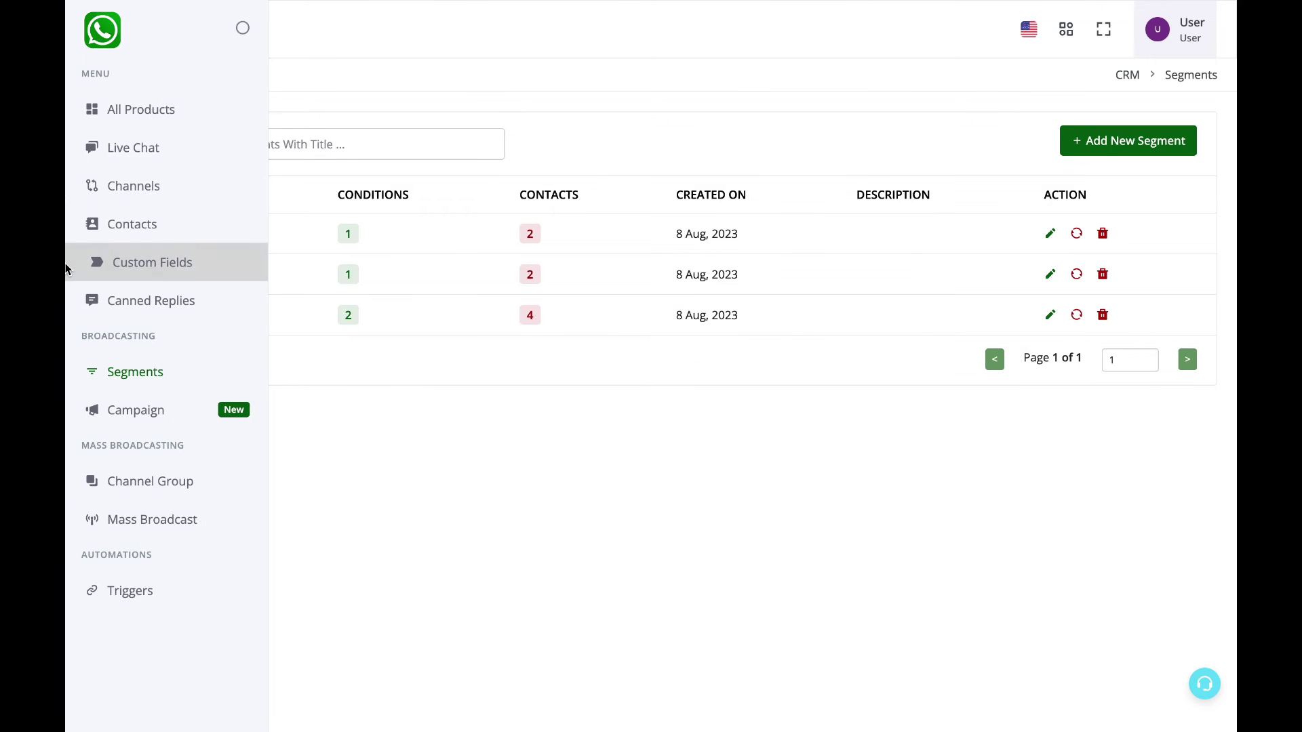
{"action": "left_click", "coordinate": [82, 413]}
{"action": "left_click", "coordinate": [1112, 140]}
{"action": "left_click", "coordinate": [545, 143]}
{"action": "type", "text": "Test"}
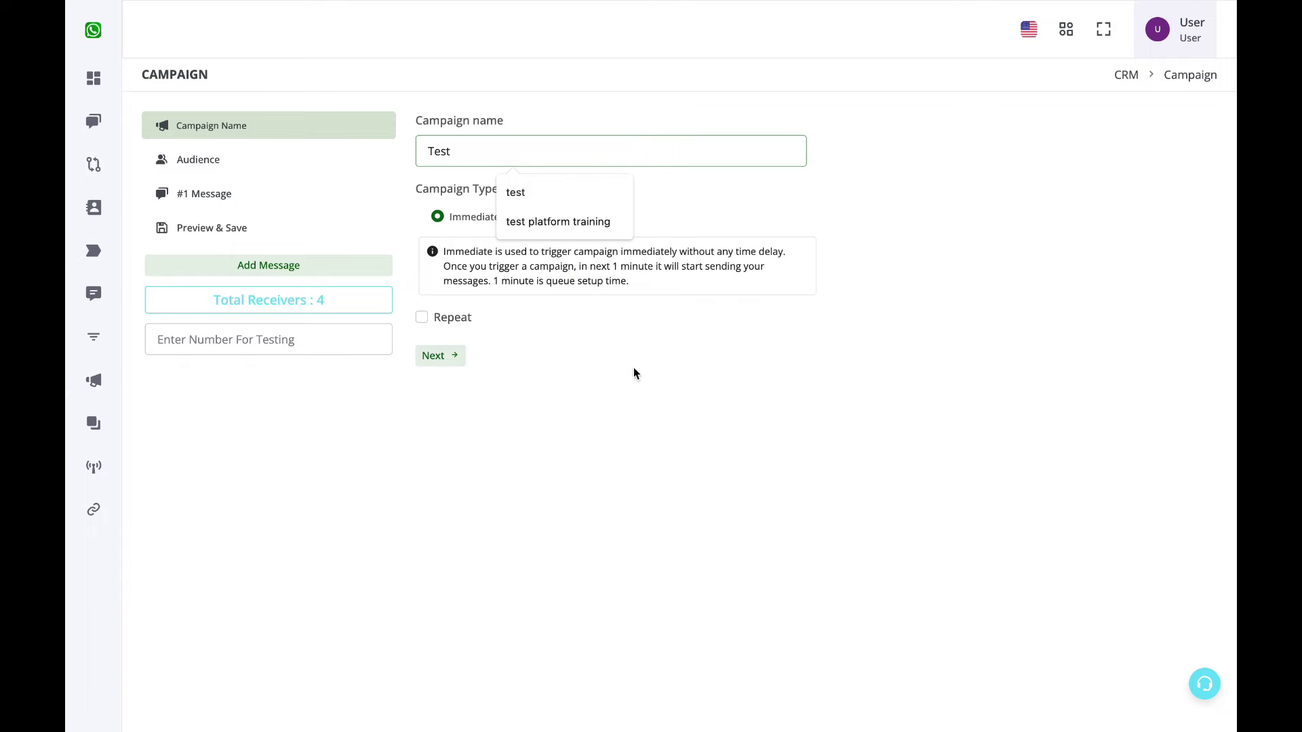
{"action": "left_click", "coordinate": [633, 372]}
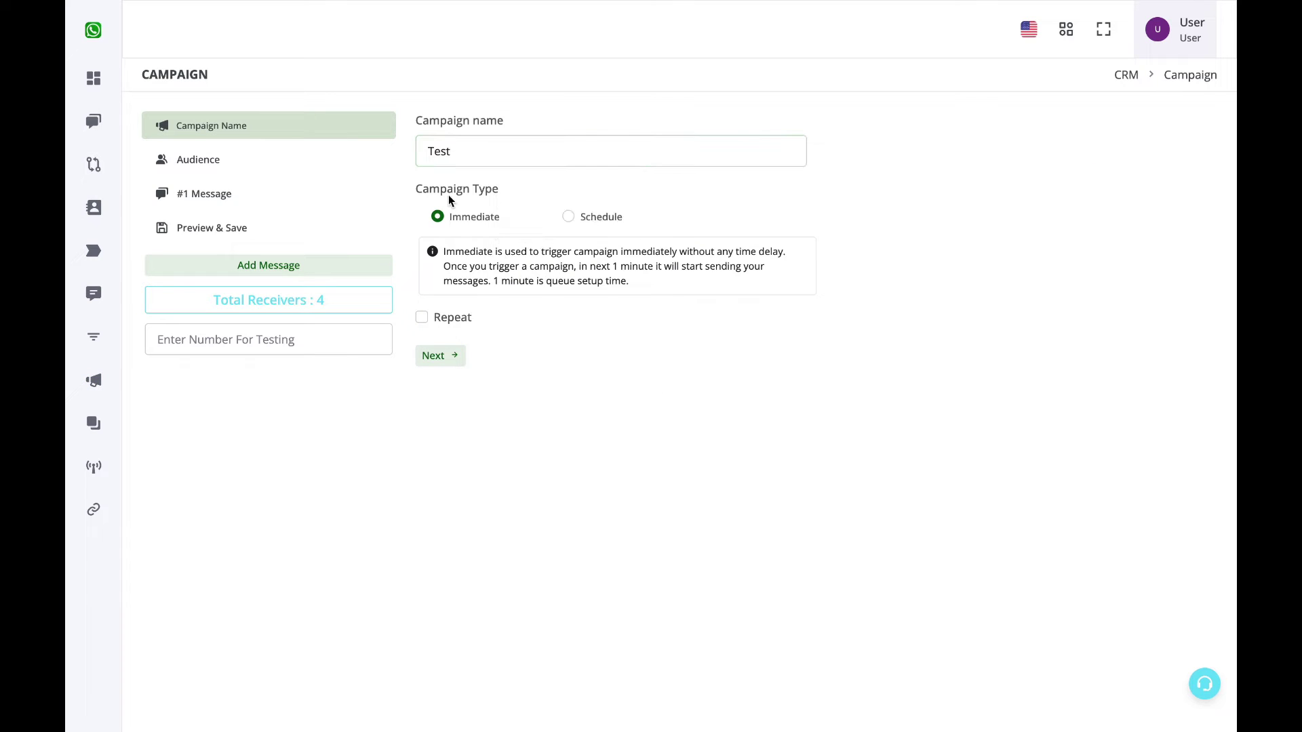
- Set the campaign audience to Segmented and load the conditions of the B2C segment
{"action": "left_click", "coordinate": [267, 160]}
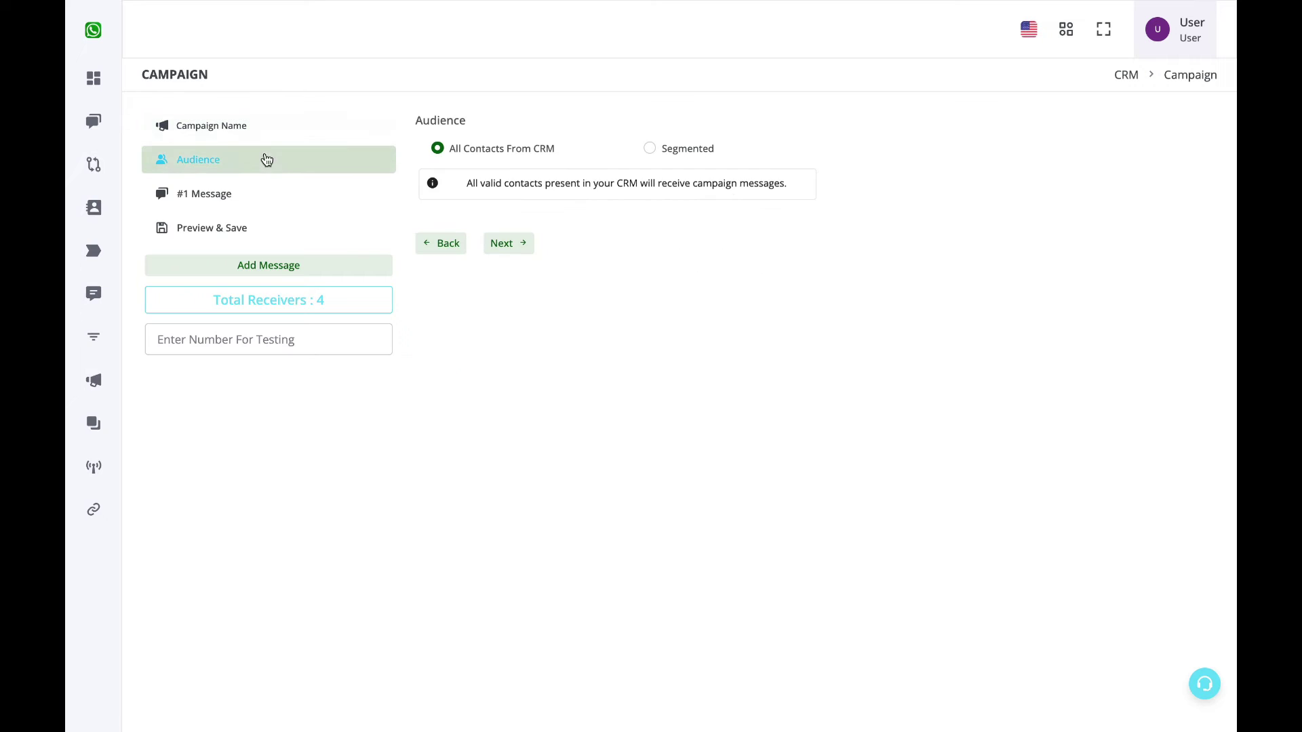
{"action": "left_click", "coordinate": [684, 155]}
{"action": "left_click", "coordinate": [572, 289]}
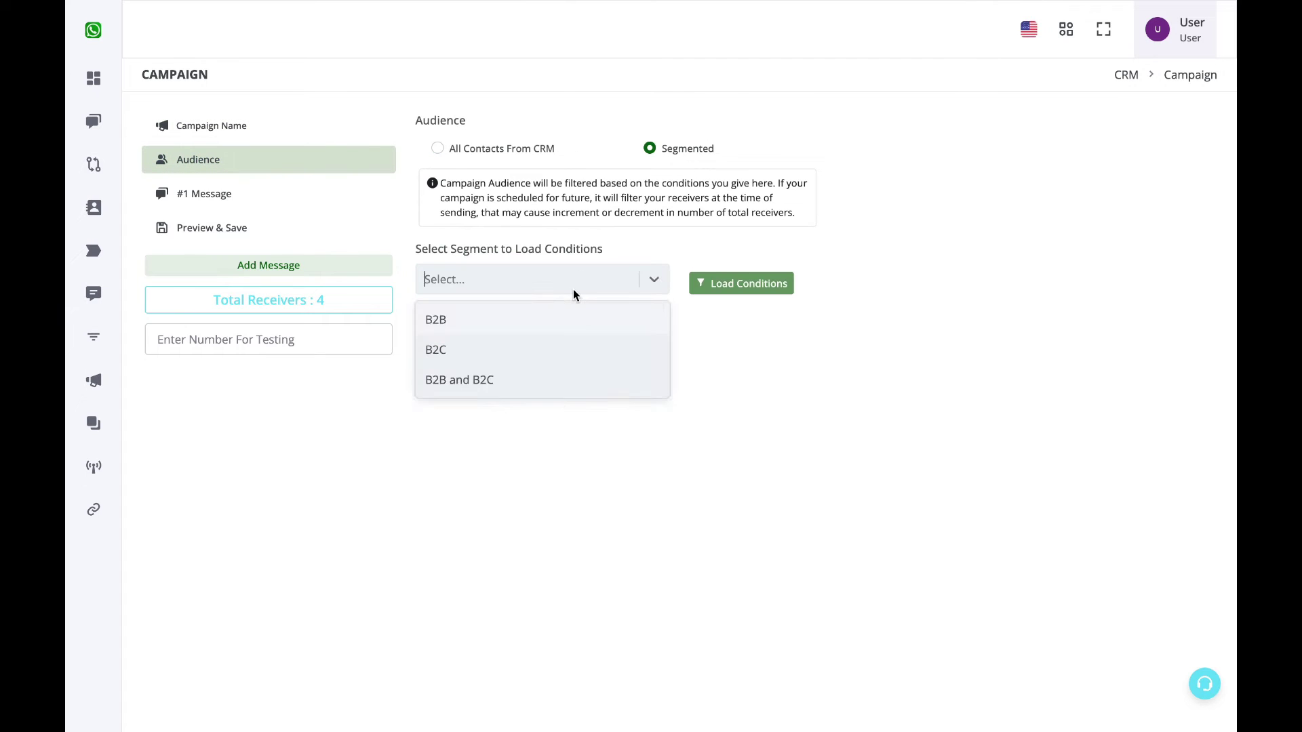
{"action": "left_click", "coordinate": [494, 348]}
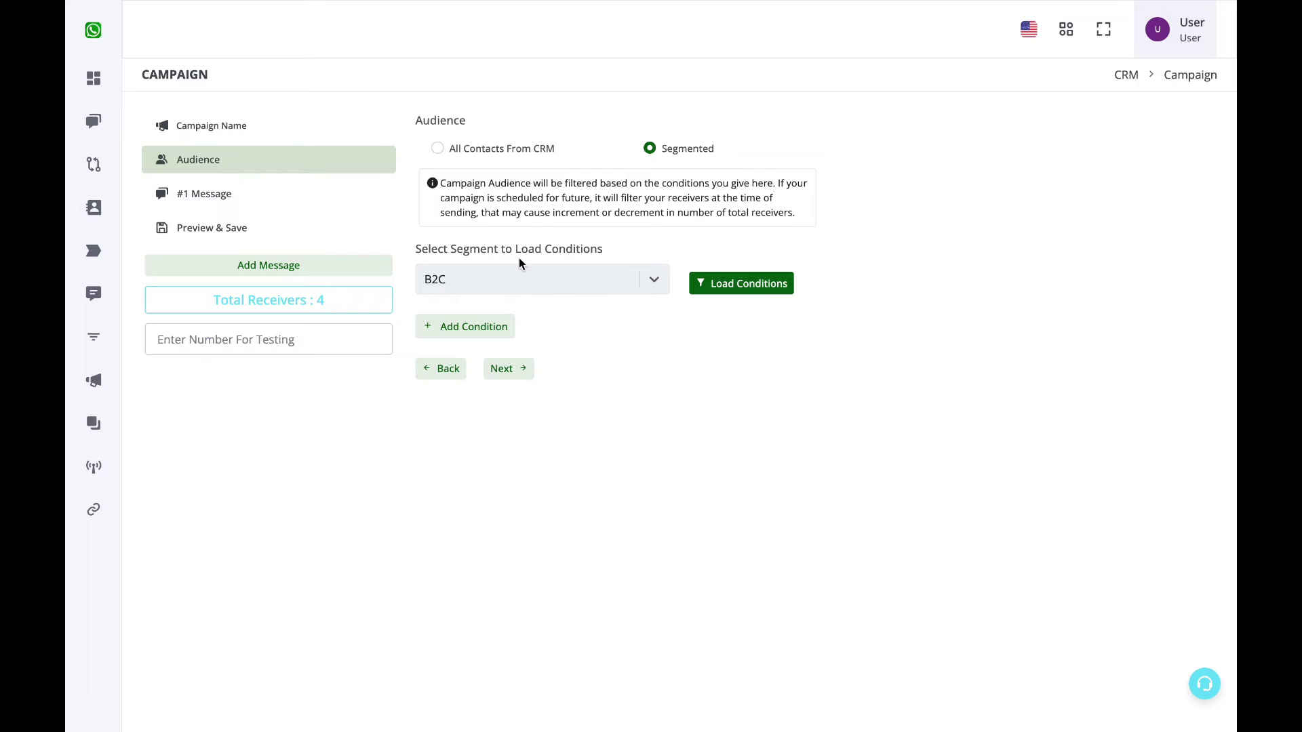
{"action": "left_click", "coordinate": [771, 291]}
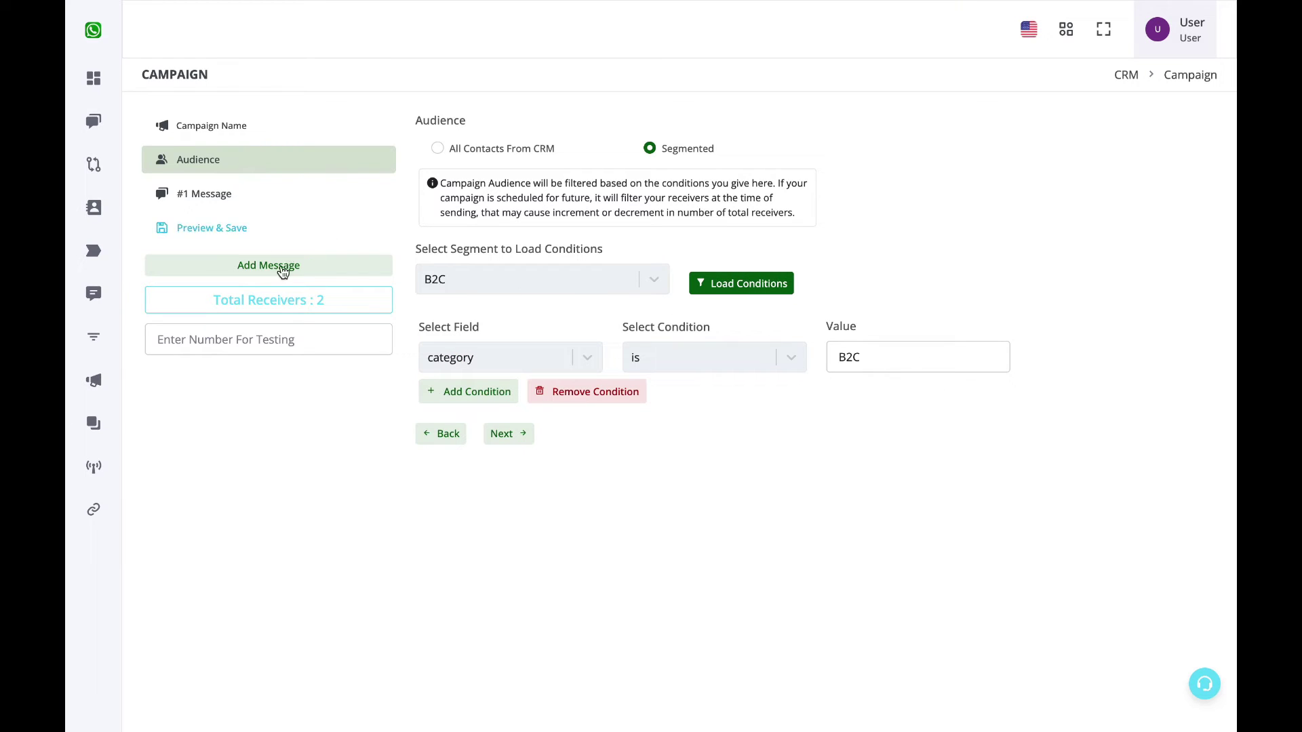
- Set the first campaign message to use Channel #1 and the Pre Approved Template message type
{"action": "left_click", "coordinate": [253, 202]}
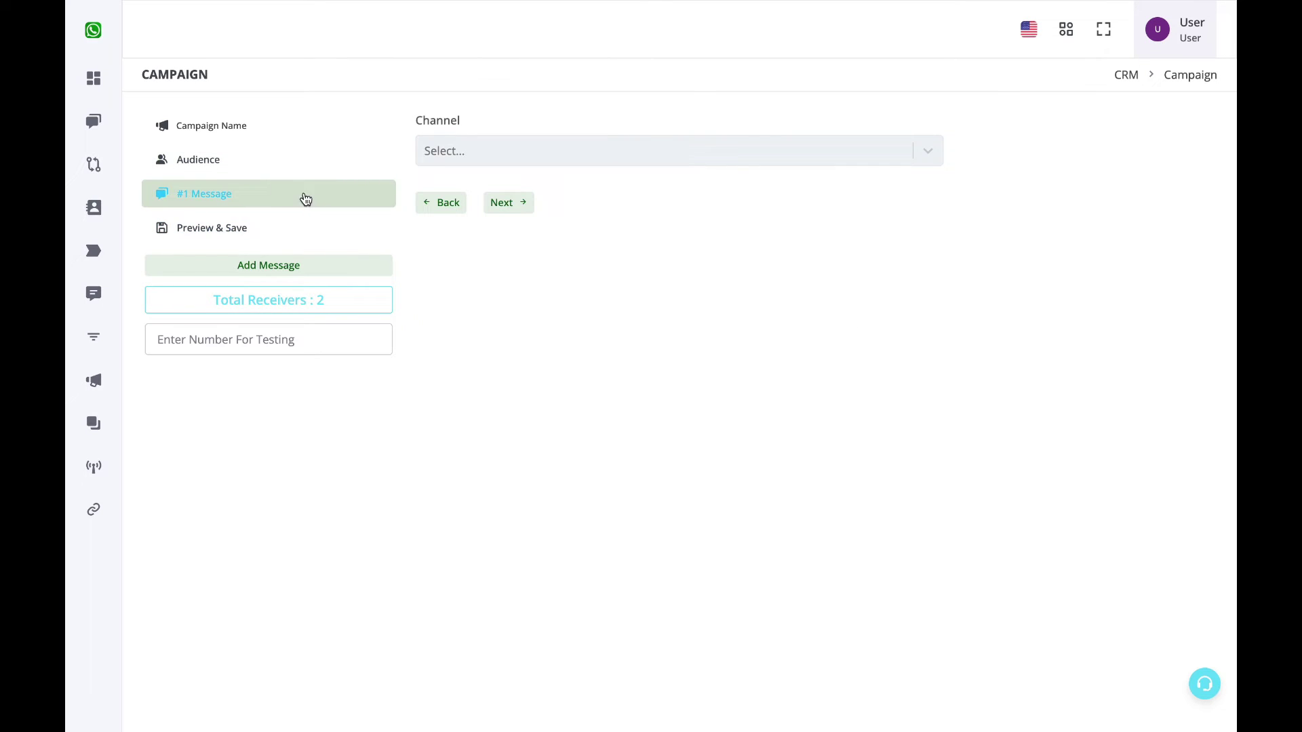
{"action": "left_click", "coordinate": [483, 153]}
{"action": "left_click", "coordinate": [484, 192]}
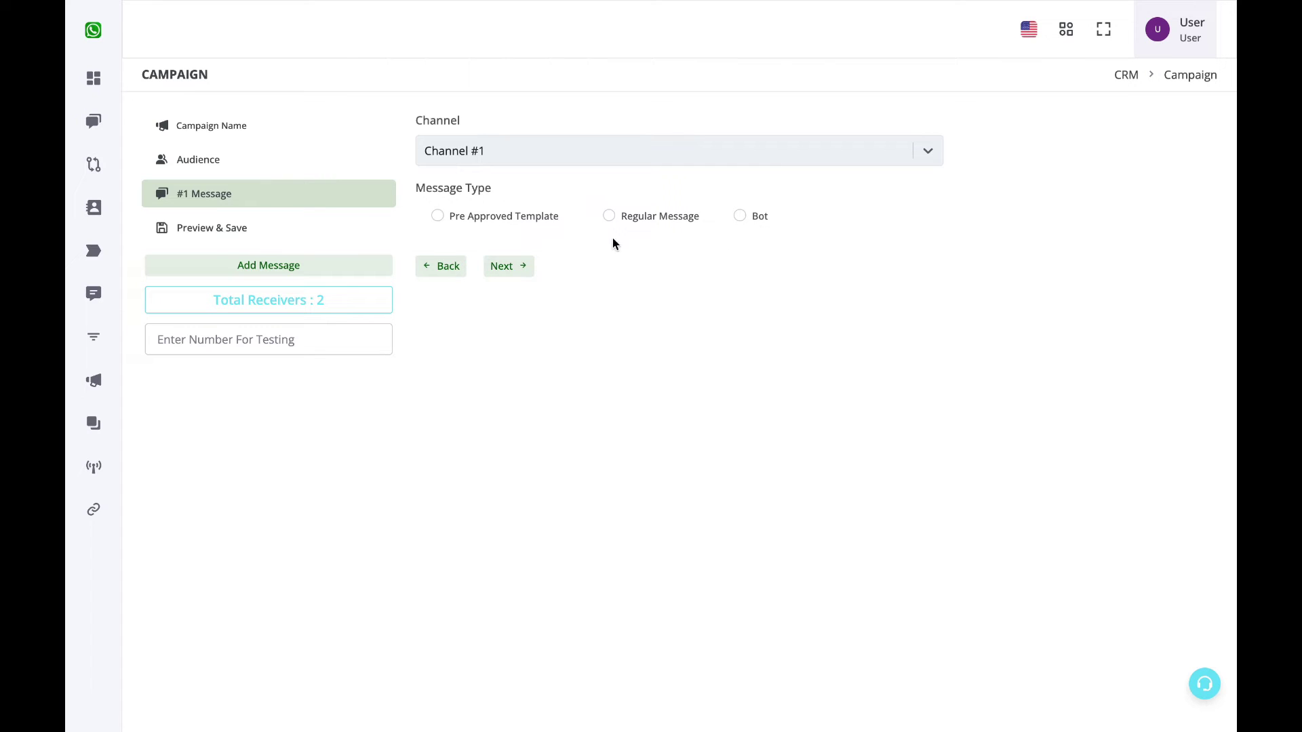
{"action": "left_click", "coordinate": [655, 231]}
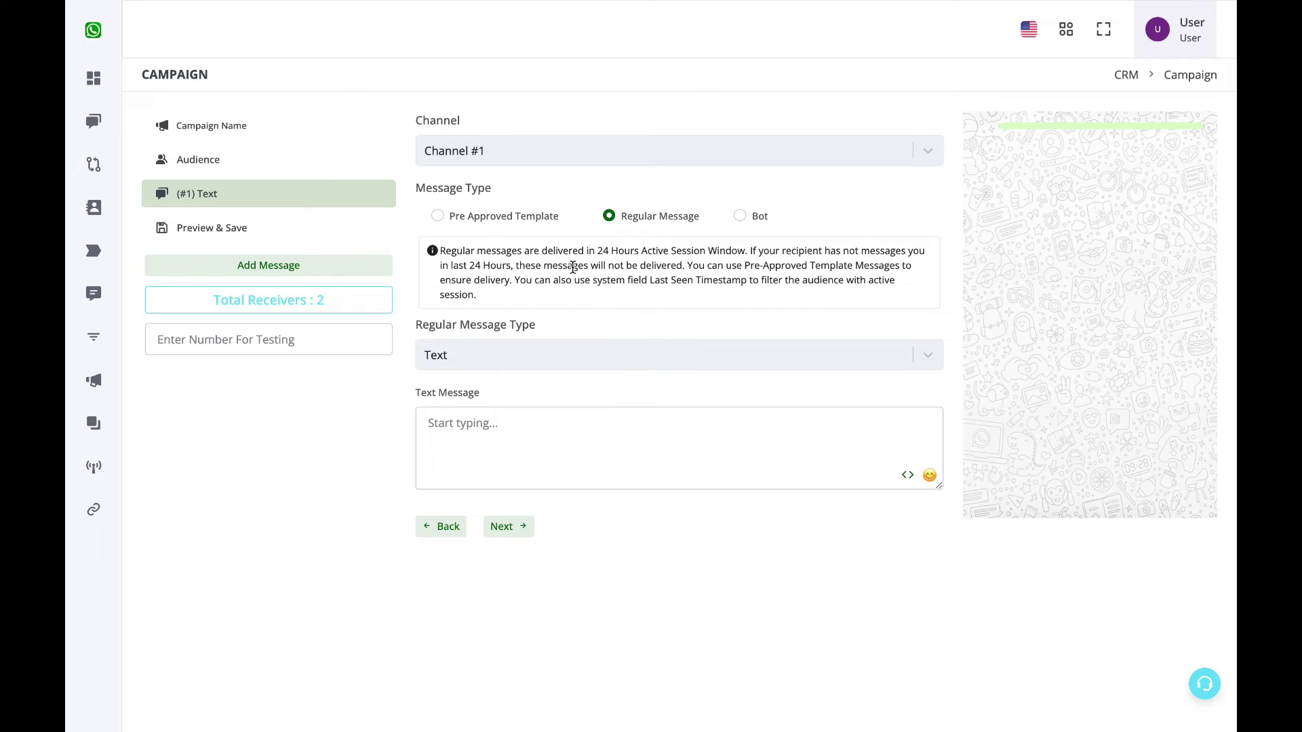
{"action": "left_click", "coordinate": [533, 219]}
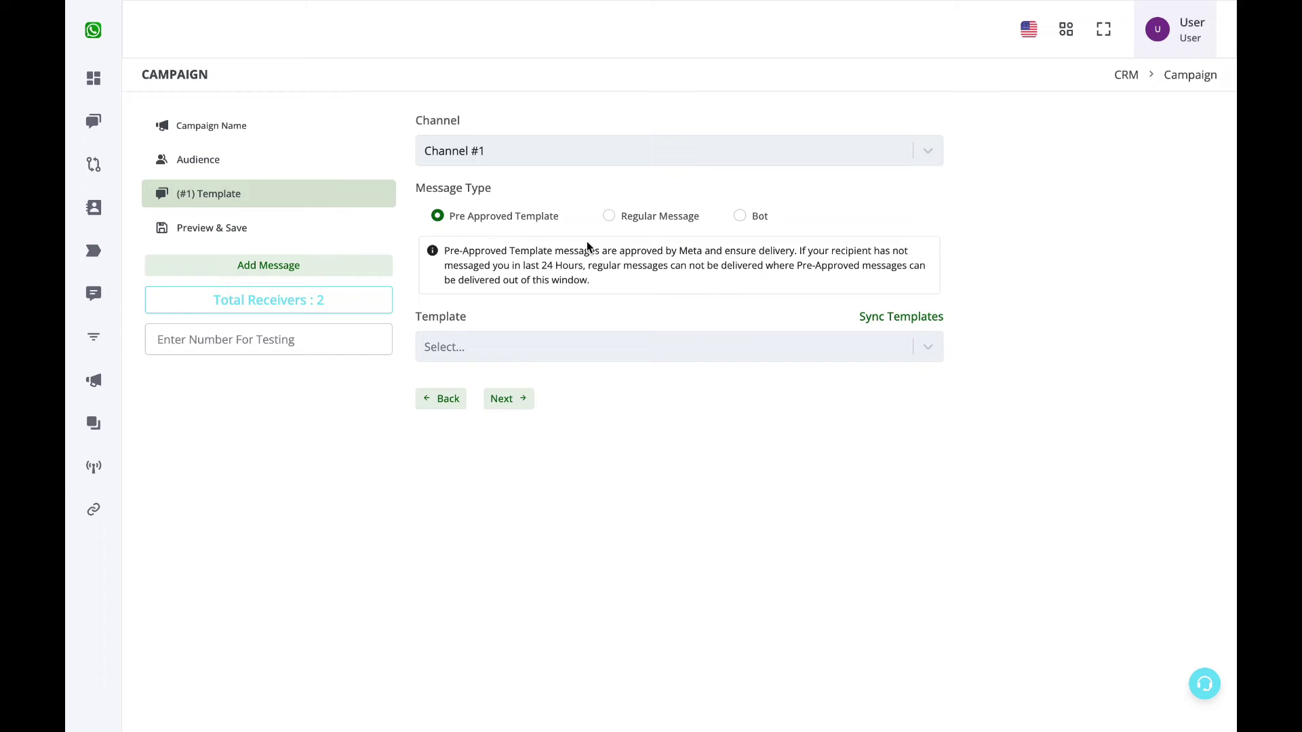
- Synchronize the channel's templates and choose test alert 3_en for the first message
{"action": "left_click", "coordinate": [617, 348]}
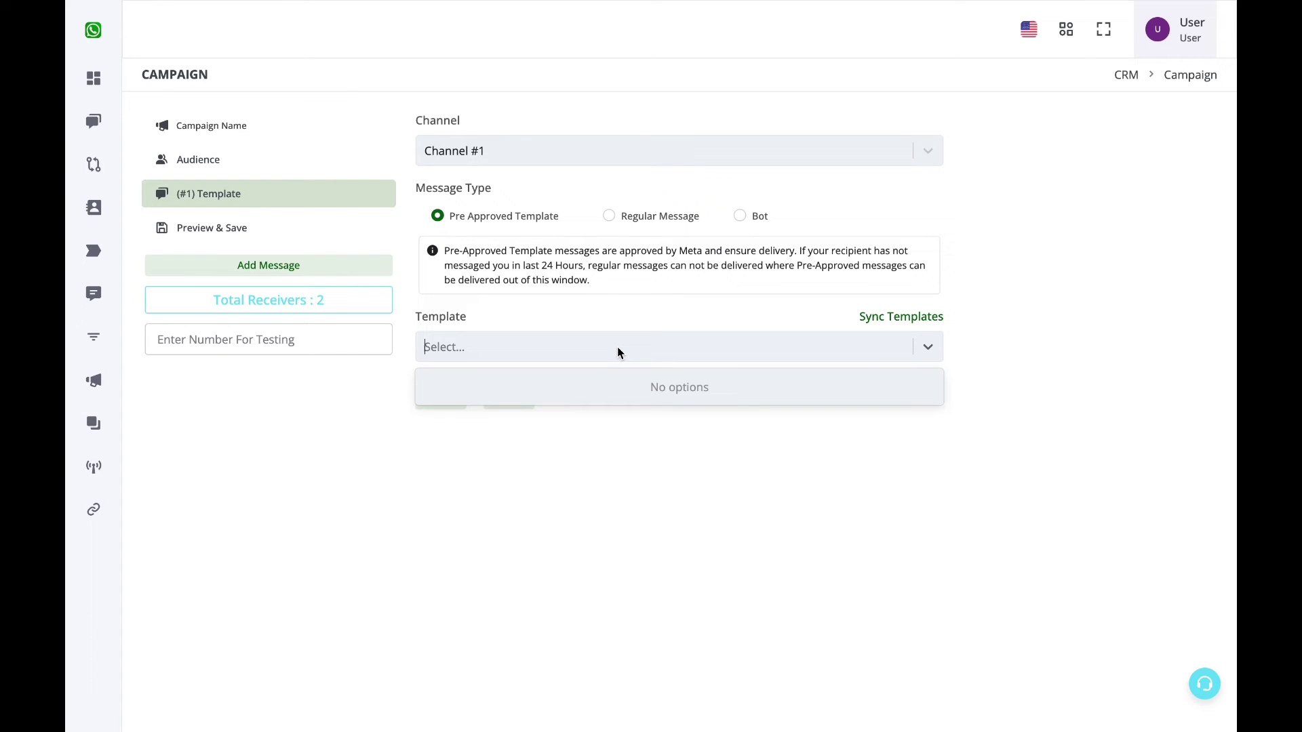
{"action": "left_click", "coordinate": [664, 317]}
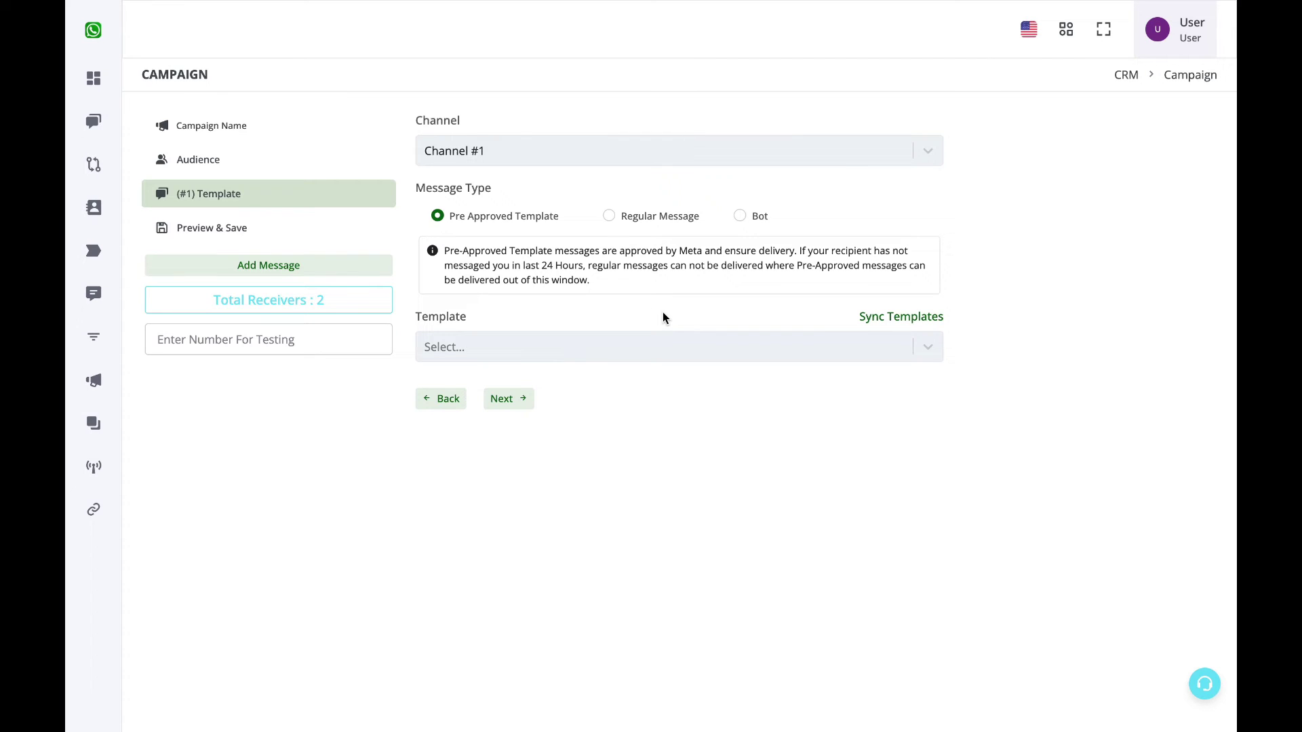
{"action": "left_click", "coordinate": [695, 345]}
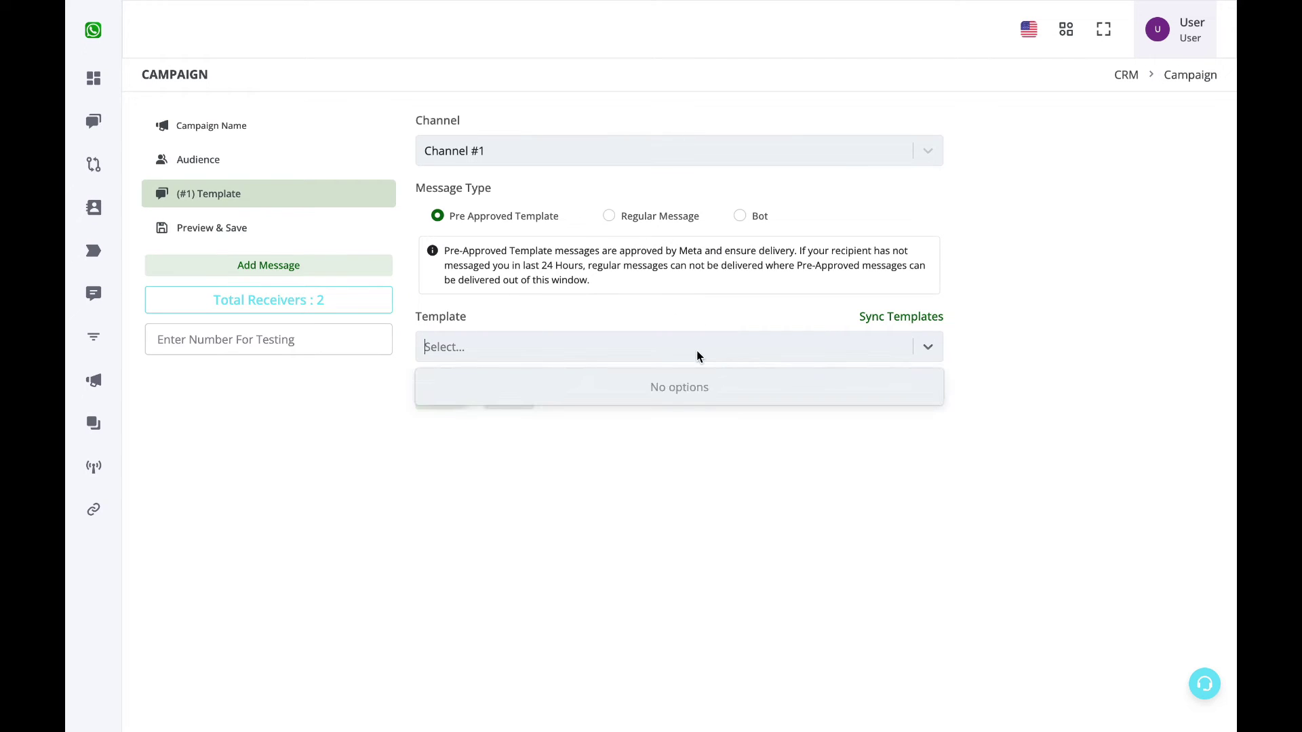
{"action": "left_click", "coordinate": [771, 311]}
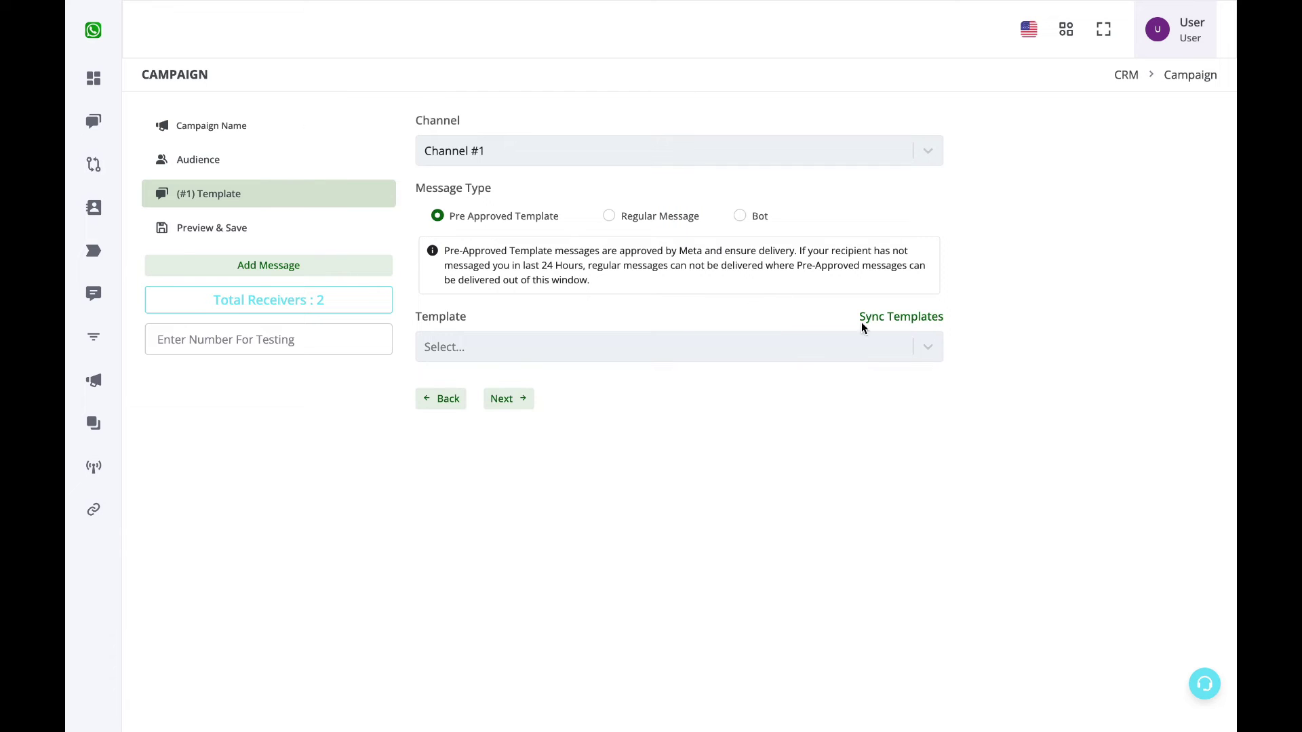
{"action": "left_click", "coordinate": [910, 317]}
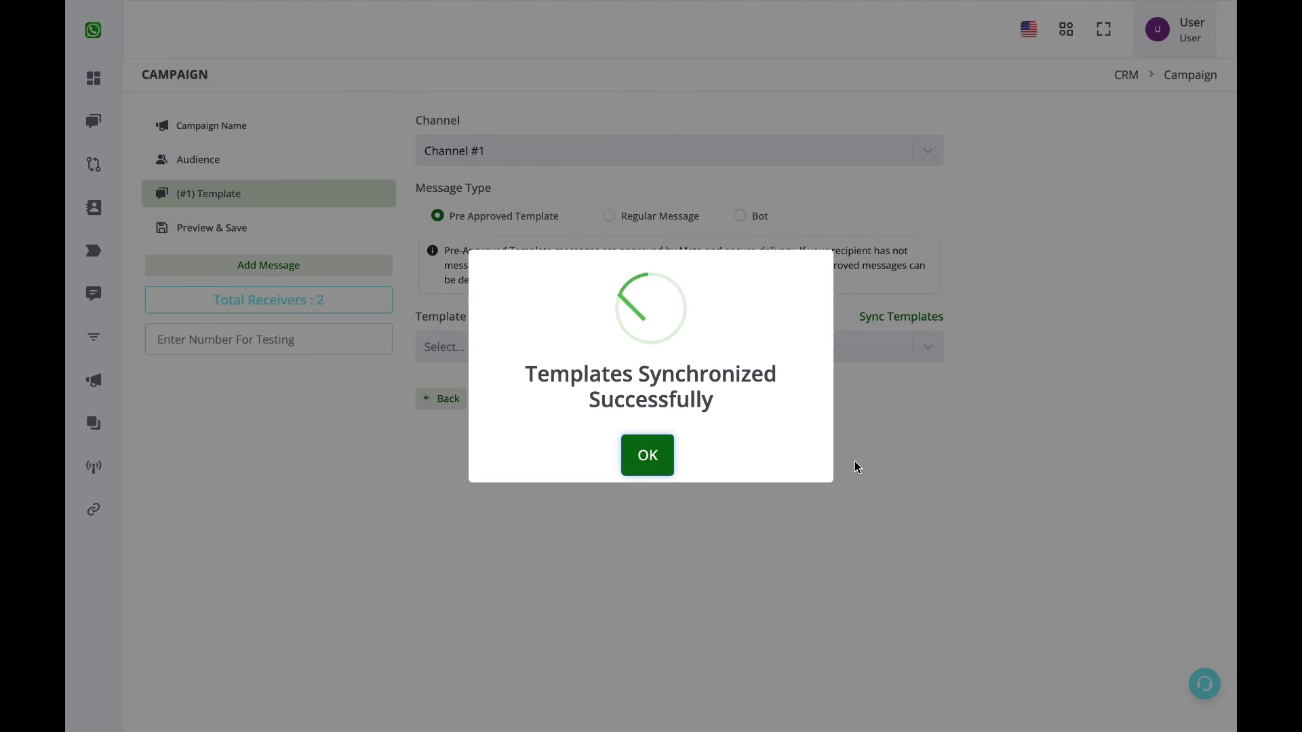
{"action": "left_click", "coordinate": [651, 453]}
{"action": "left_click", "coordinate": [666, 347]}
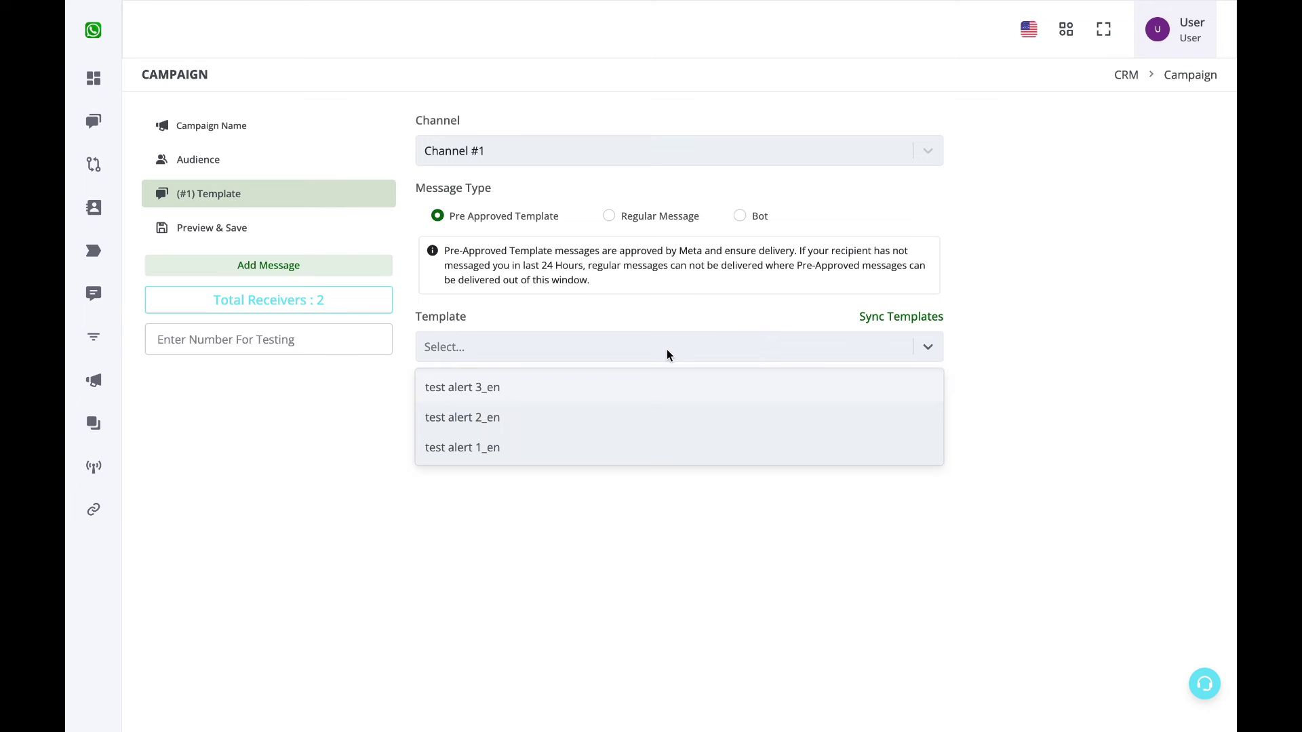
{"action": "left_click", "coordinate": [668, 394]}
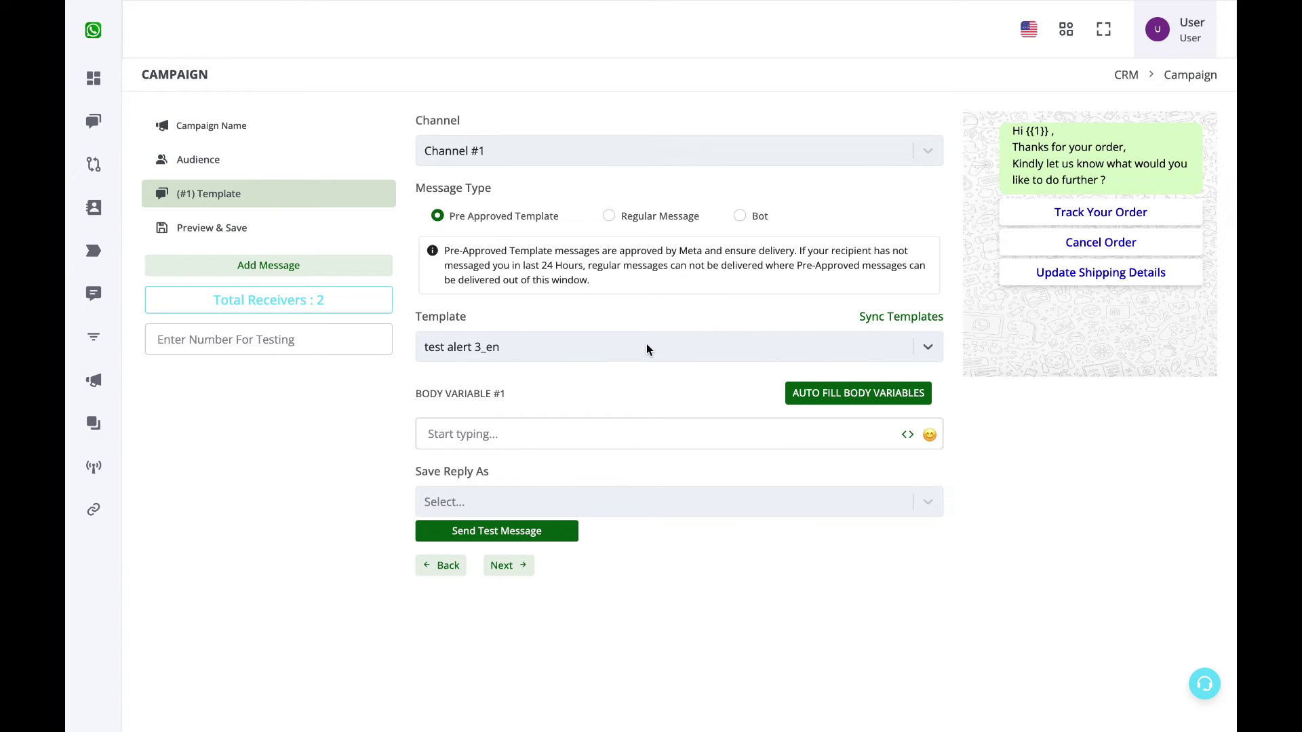
- Try the fixed text "Sir / Mam" in body variable #1 of the template, and clear it again
{"action": "left_click", "coordinate": [563, 431]}
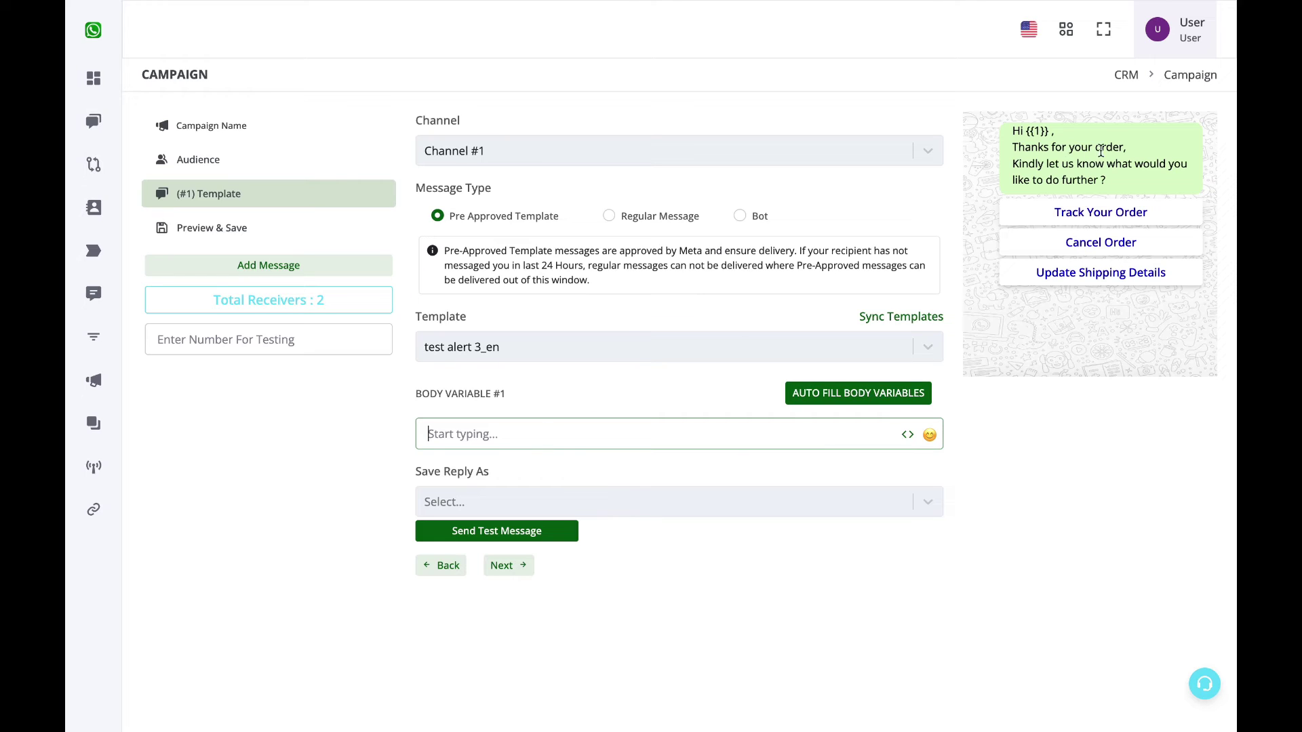
{"action": "left_click", "coordinate": [1036, 129]}
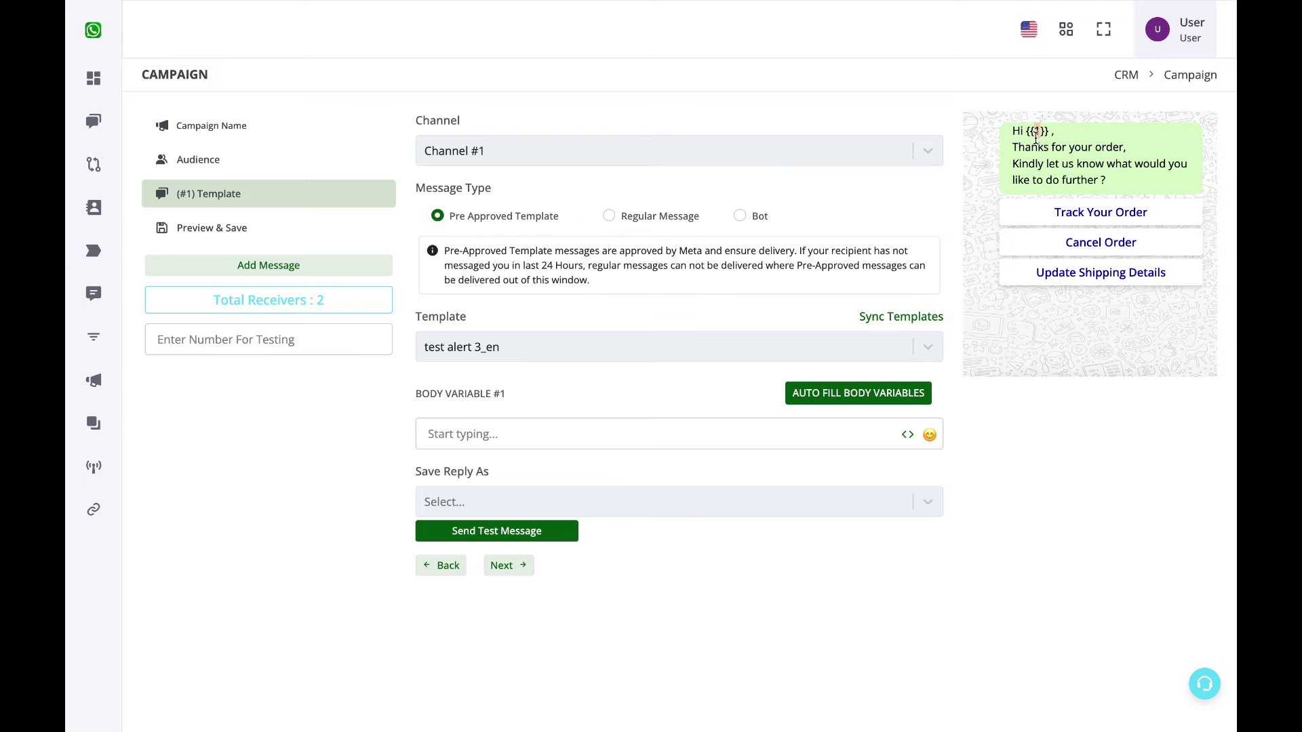
{"action": "left_click_drag", "start_coordinate": [1024, 152], "coordinate": [1122, 196]}
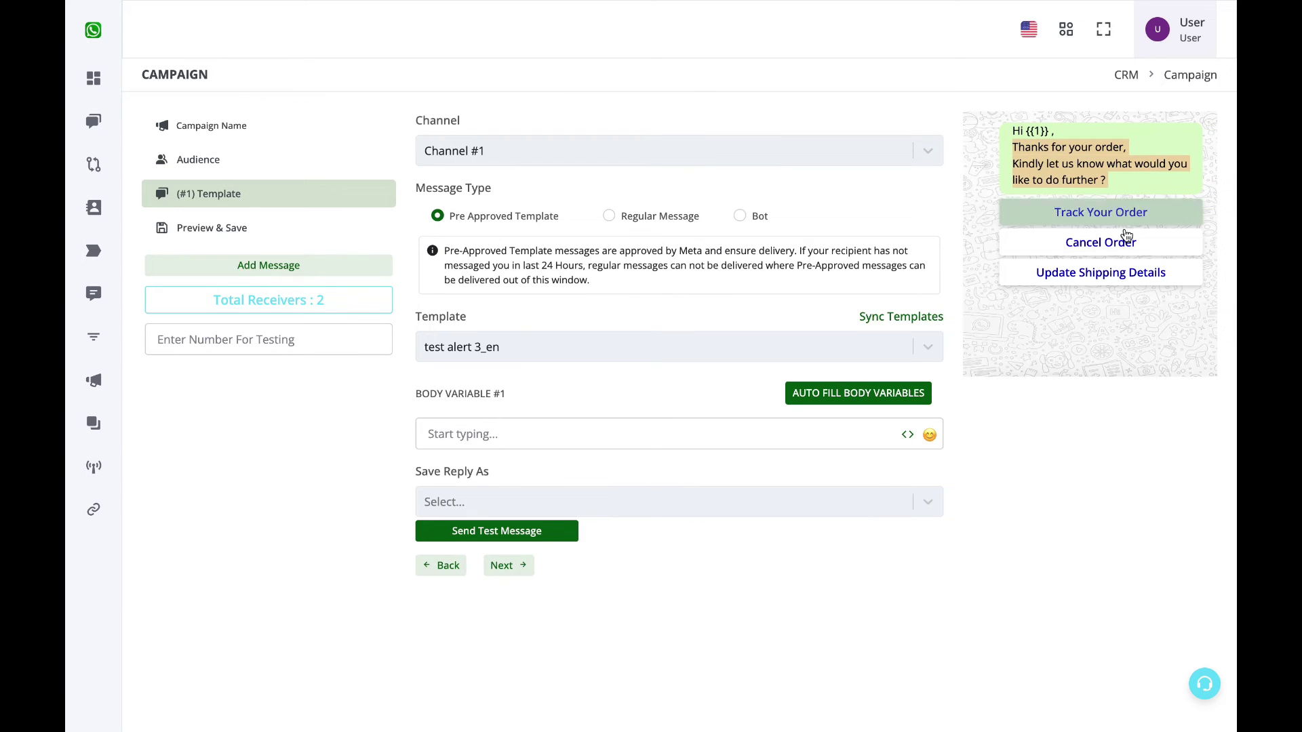
{"action": "left_click", "coordinate": [1075, 152]}
{"action": "left_click", "coordinate": [674, 431]}
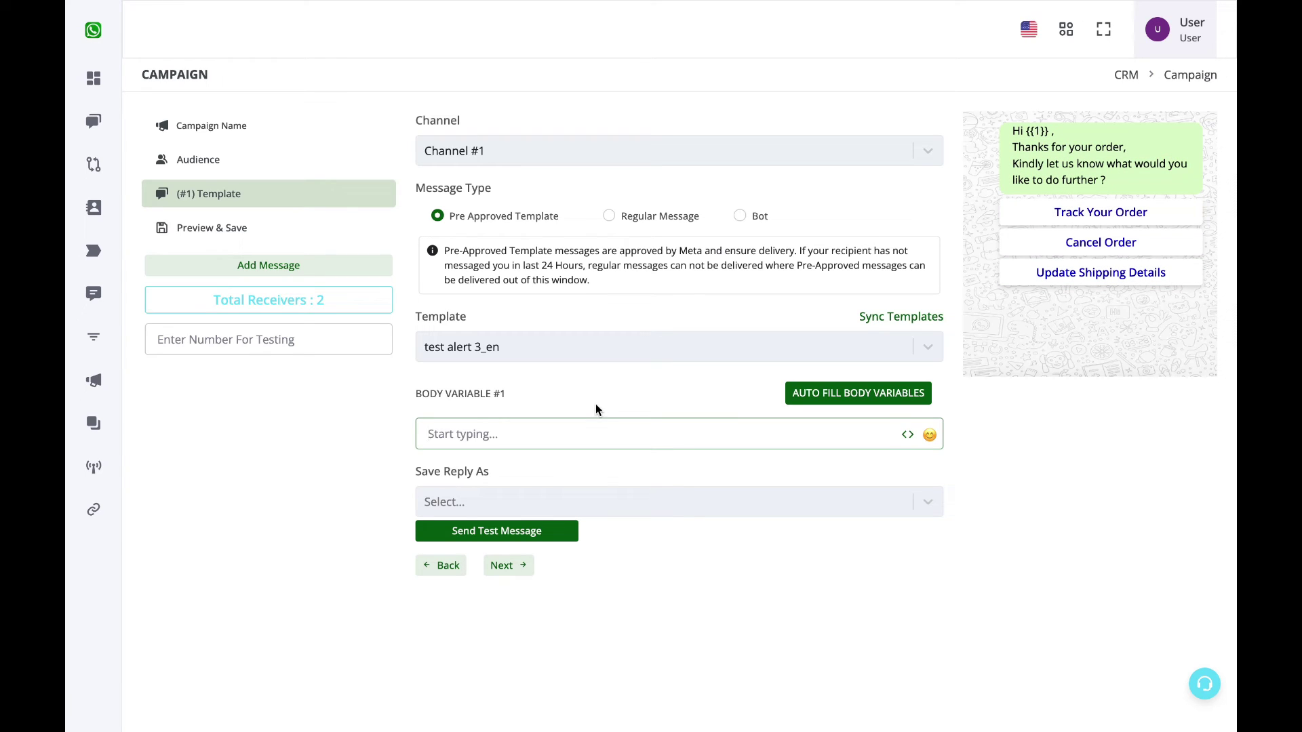
{"action": "type", "text": "Sir / Namw"}
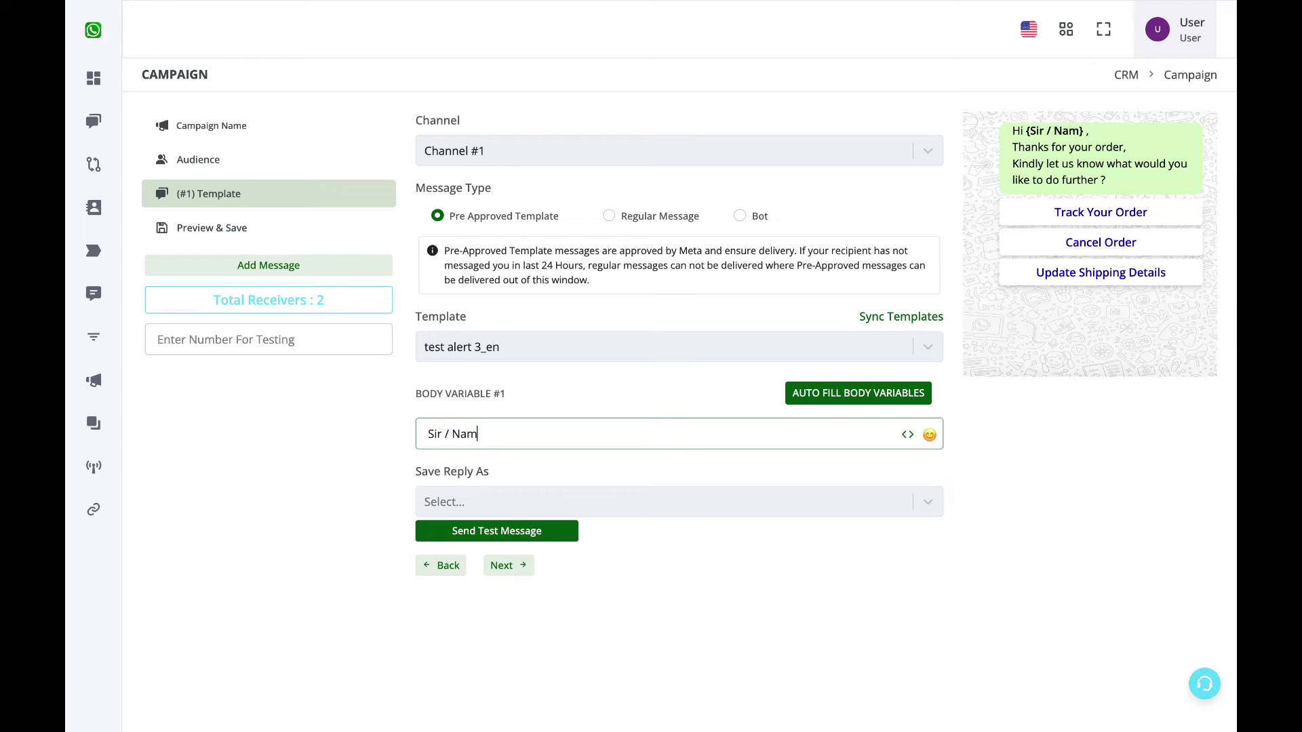
{"action": "key", "text": "BackSpace"}
{"action": "key", "text": "BackSpace"}
{"action": "key", "text": "BackSpace"}
{"action": "key", "text": "BackSpace"}
{"action": "type", "text": "Mam"}
{"action": "key", "text": "ctrl+a"}
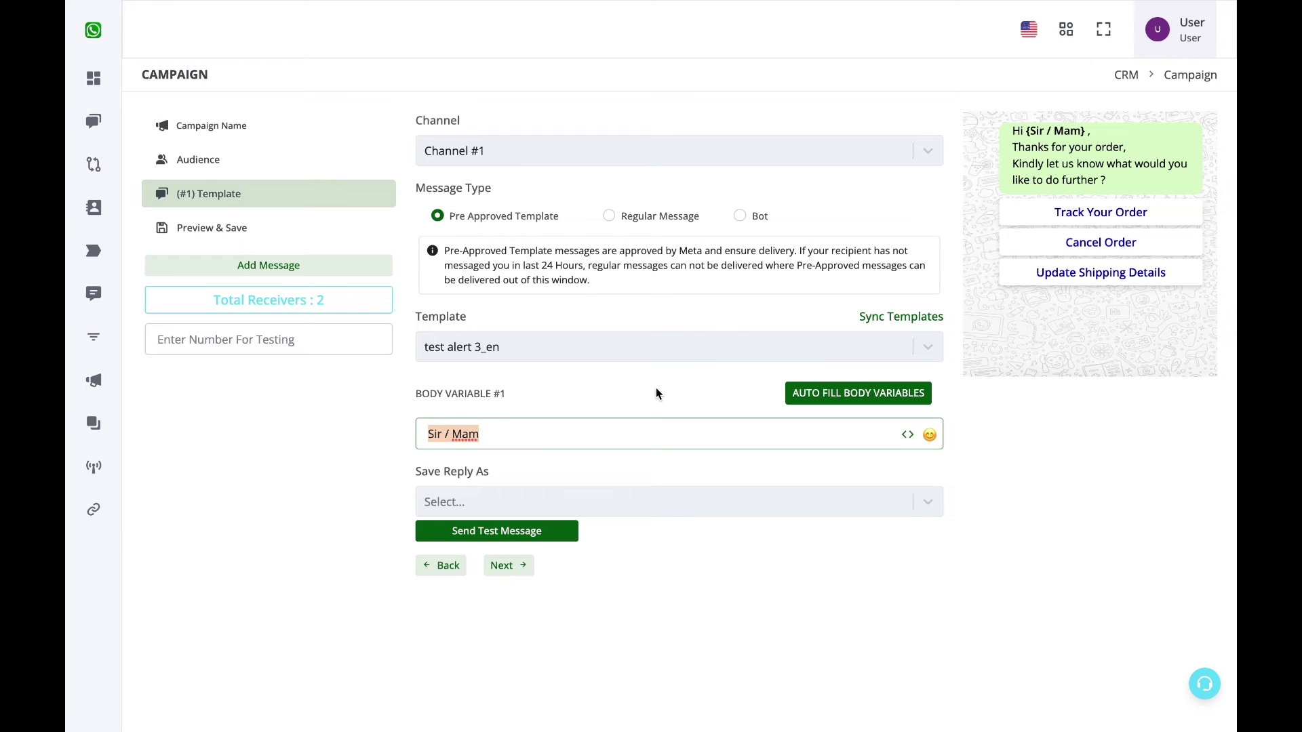
{"action": "key", "text": "BackSpace"}
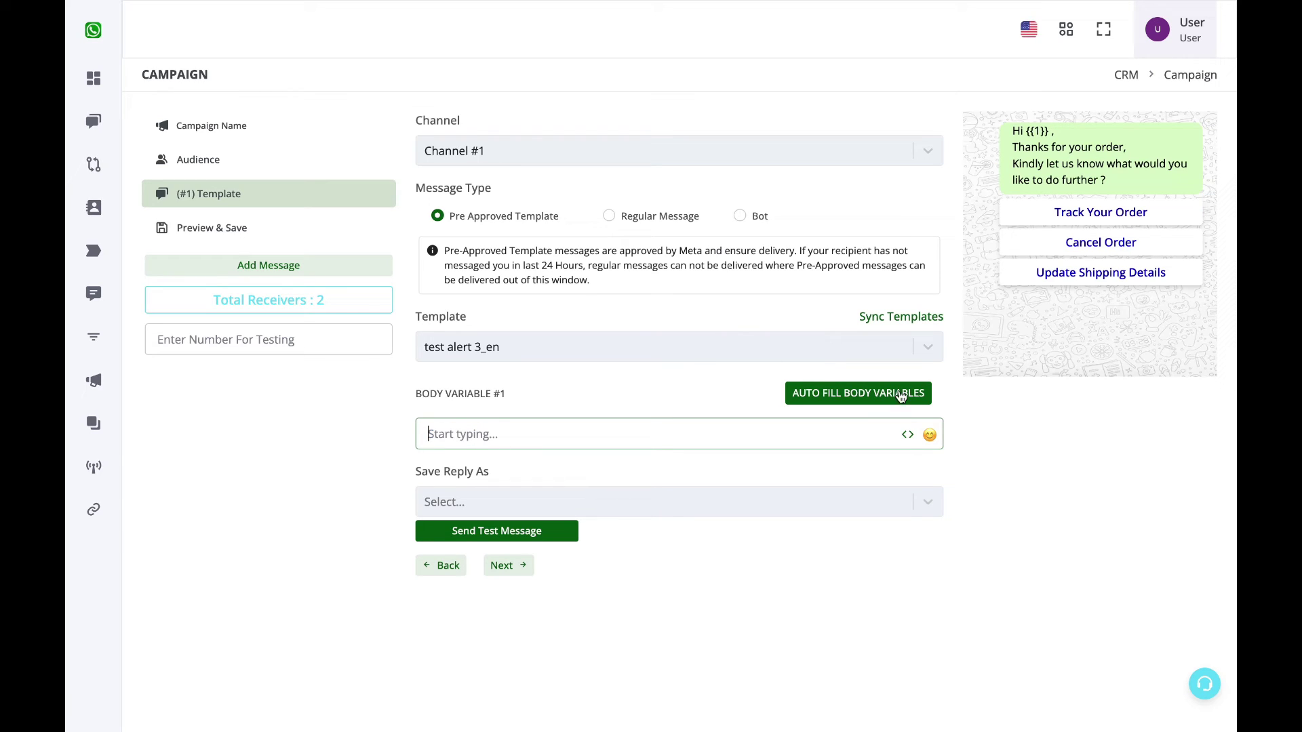
- Fill body variable #1 with the Chat Name variable and check it in the message preview
{"action": "left_click", "coordinate": [909, 437]}
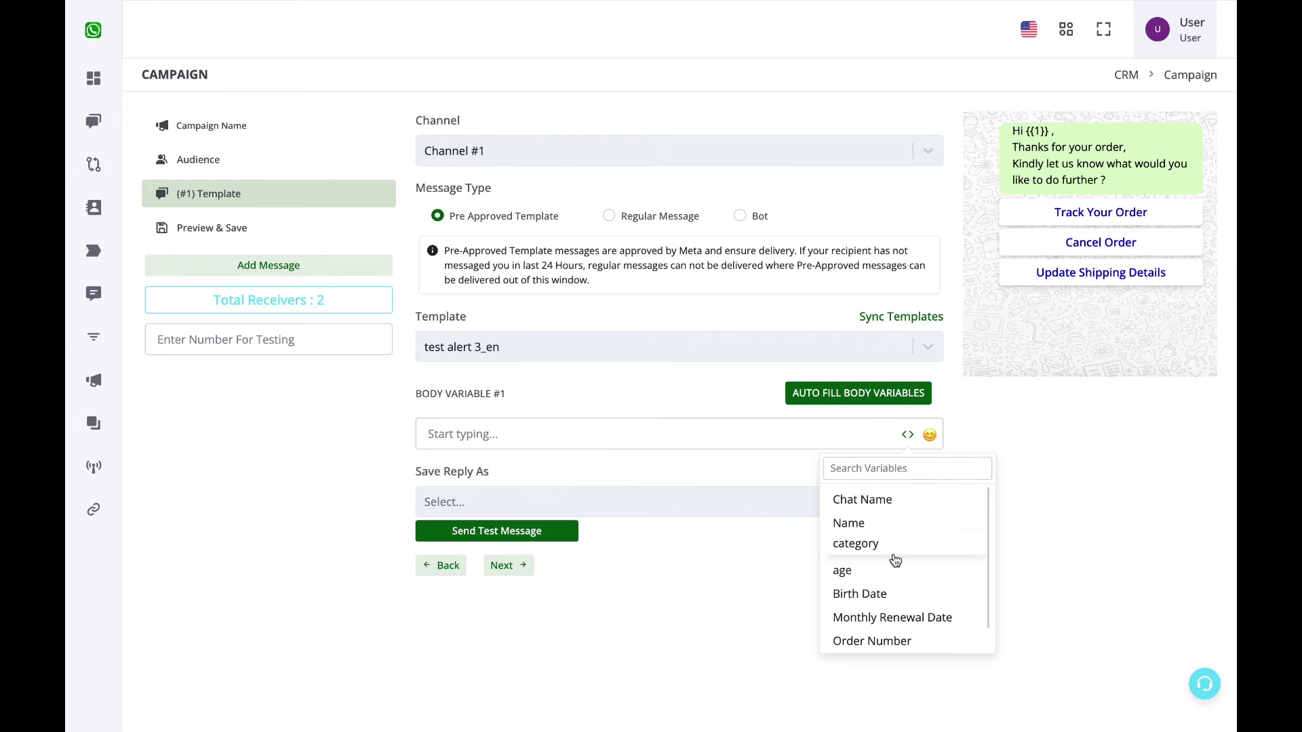
{"action": "scroll", "coordinate": [895, 560], "scroll_direction": "down", "scroll_amount": 1}
{"action": "scroll", "coordinate": [895, 560], "scroll_direction": "up", "scroll_amount": 1}
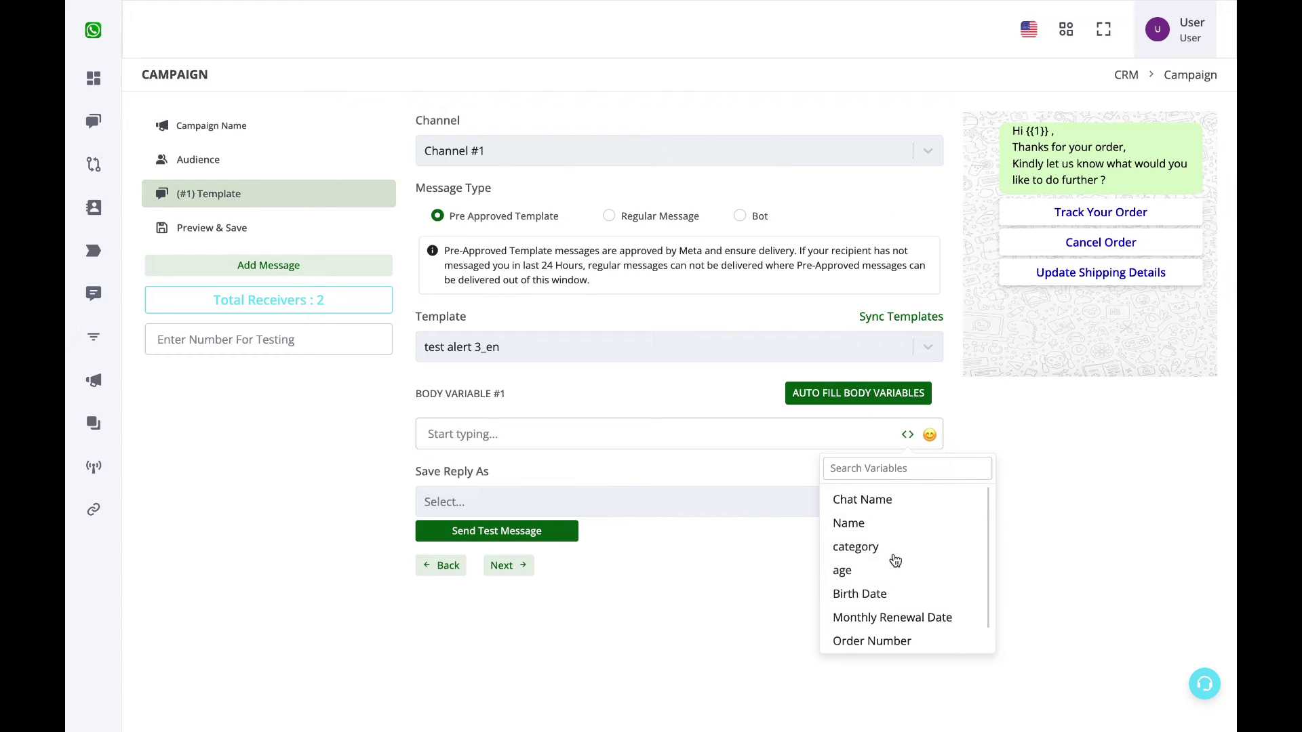
{"action": "scroll", "coordinate": [922, 618], "scroll_direction": "down", "scroll_amount": 1}
{"action": "scroll", "coordinate": [912, 597], "scroll_direction": "up", "scroll_amount": 1}
{"action": "left_click", "coordinate": [880, 510]}
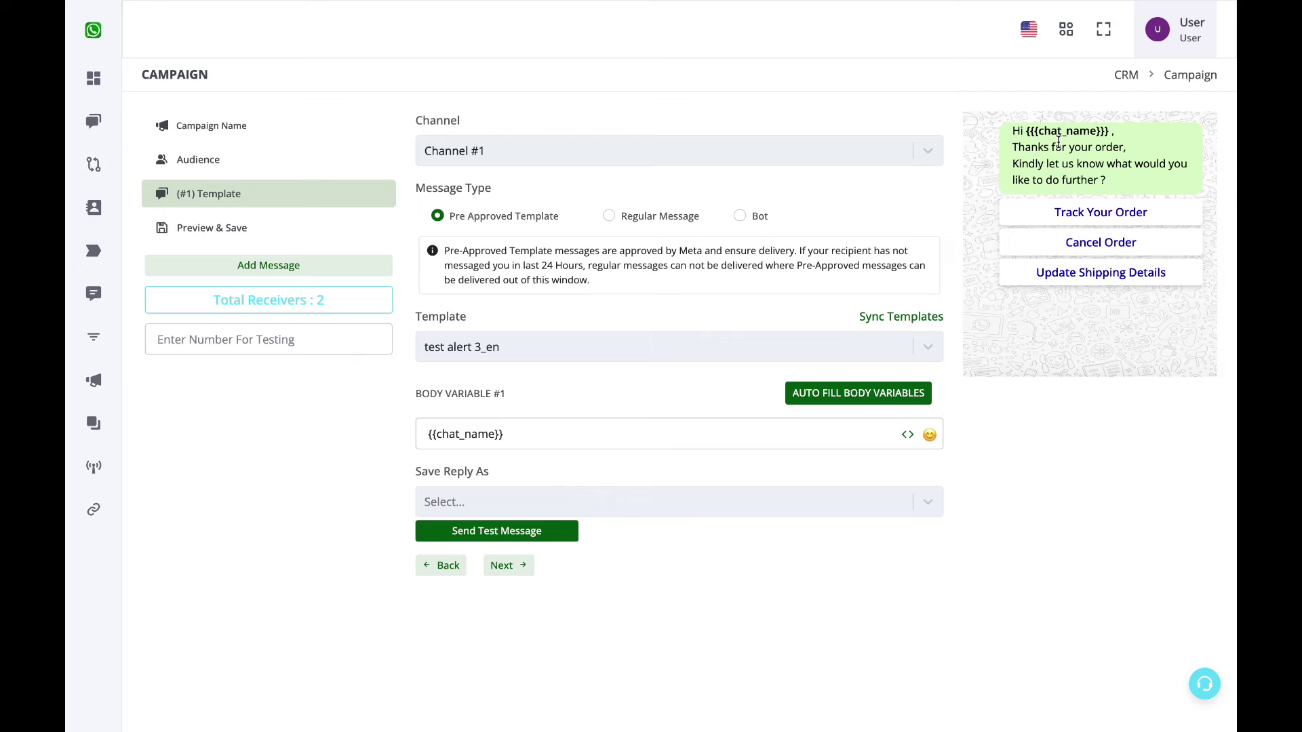
{"action": "left_click_drag", "start_coordinate": [1027, 128], "coordinate": [1107, 125]}
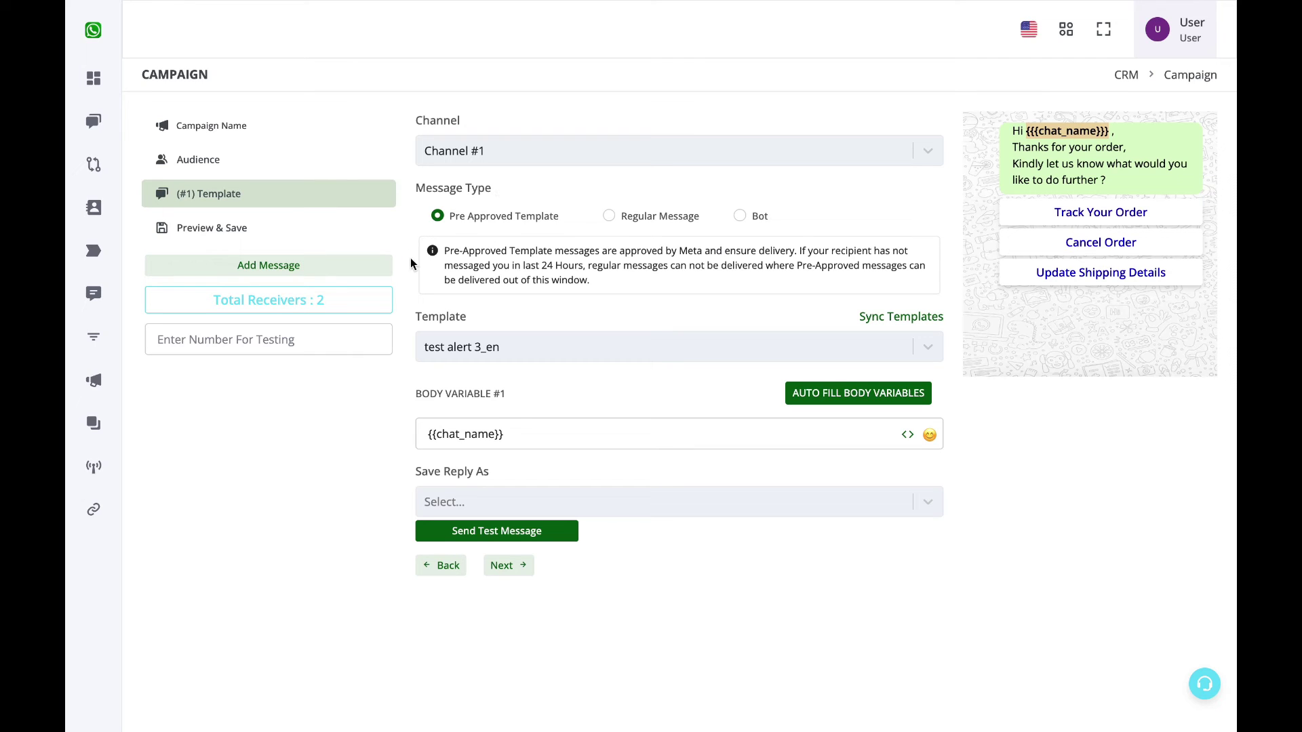
- Add a second message to the campaign, using Channel #1 and the Pre Approved Template message type
{"action": "left_click", "coordinate": [367, 277]}
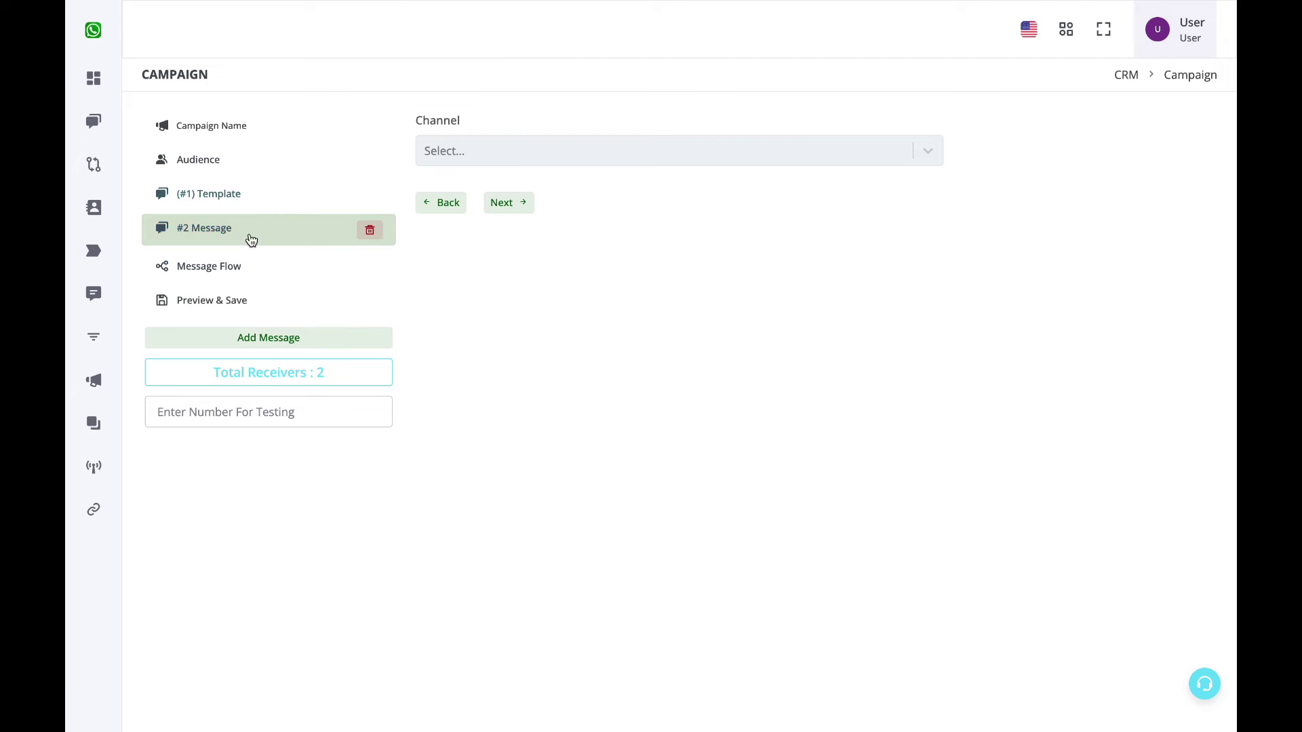
{"action": "left_click", "coordinate": [552, 154]}
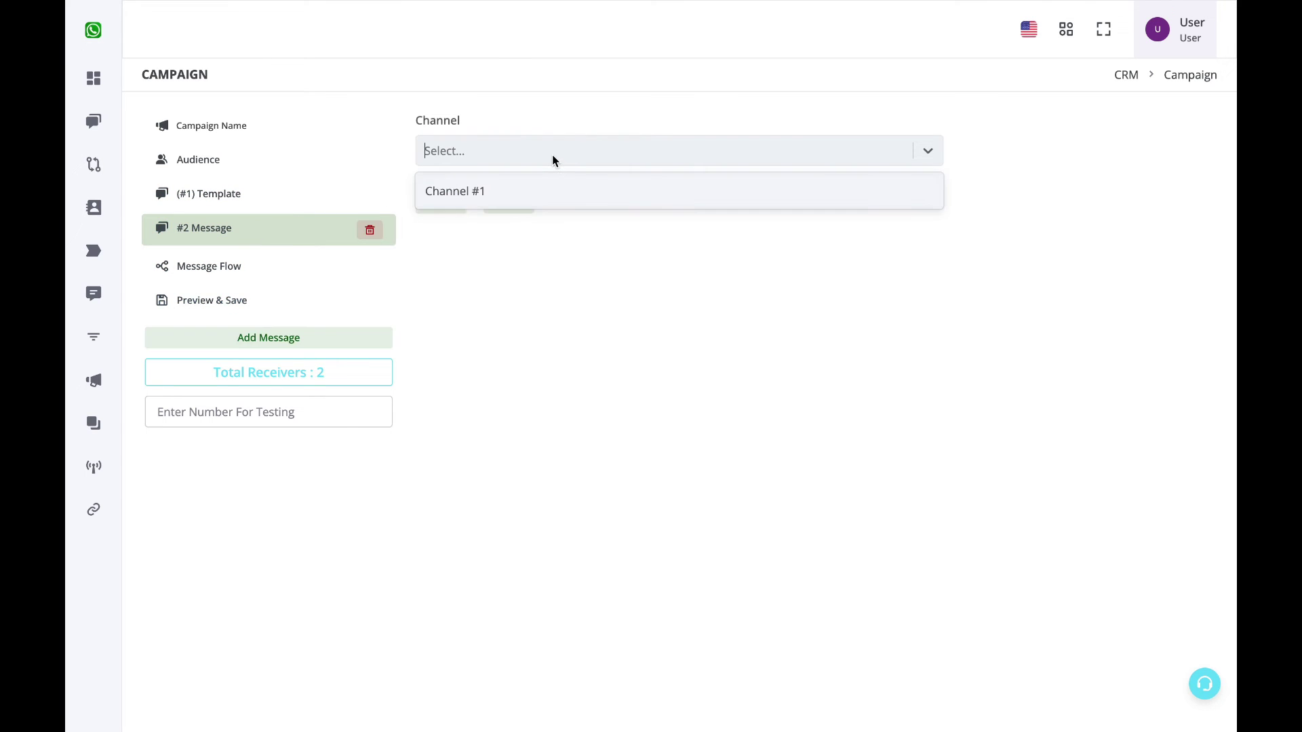
{"action": "left_click", "coordinate": [551, 197]}
{"action": "left_click", "coordinate": [527, 229]}
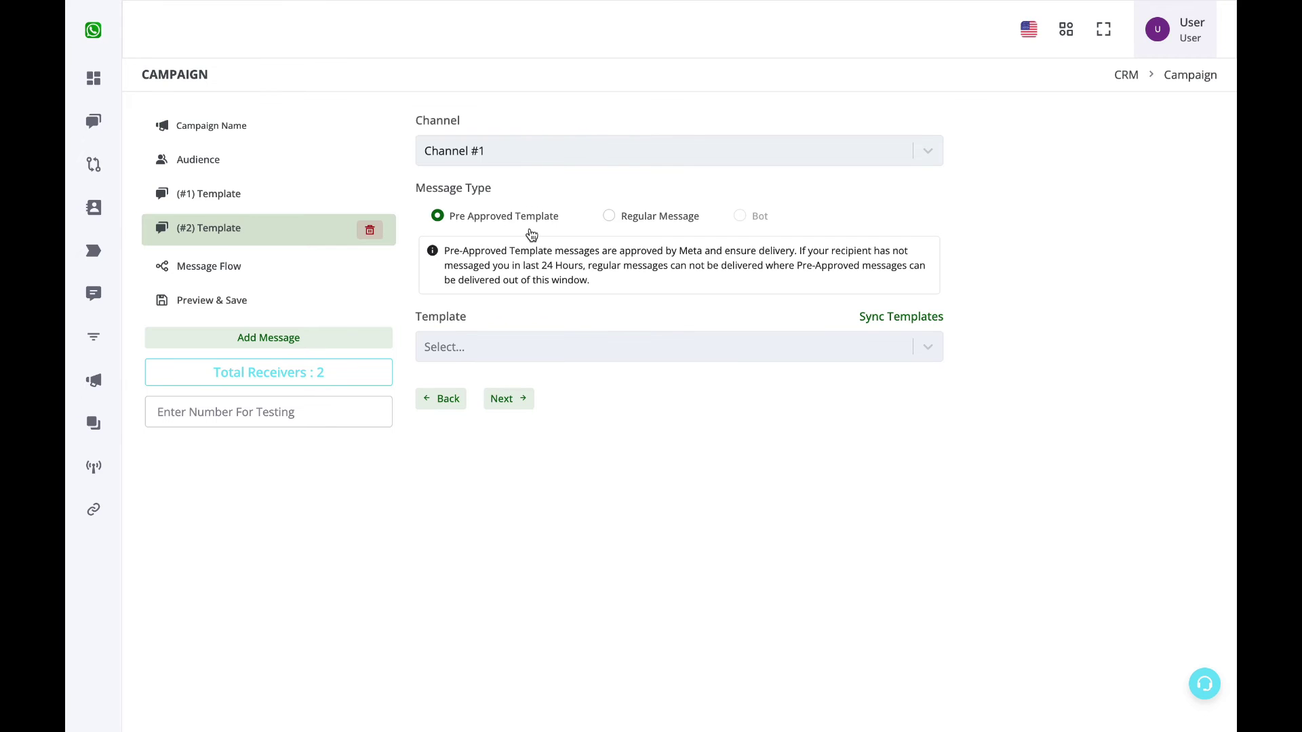
- Choose the template test alert 2_en for the second message and fill body variable #1 with the Chat Name variable
{"action": "left_click", "coordinate": [601, 339]}
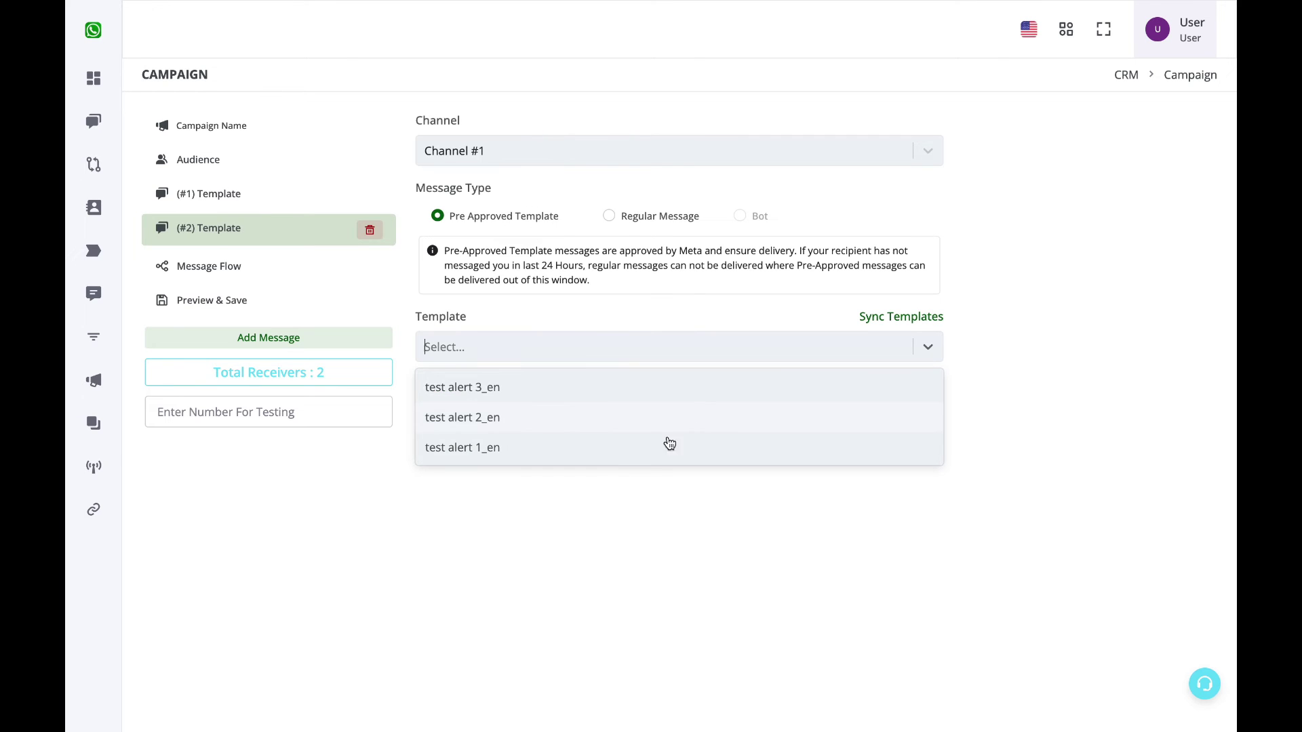
{"action": "left_click", "coordinate": [609, 418]}
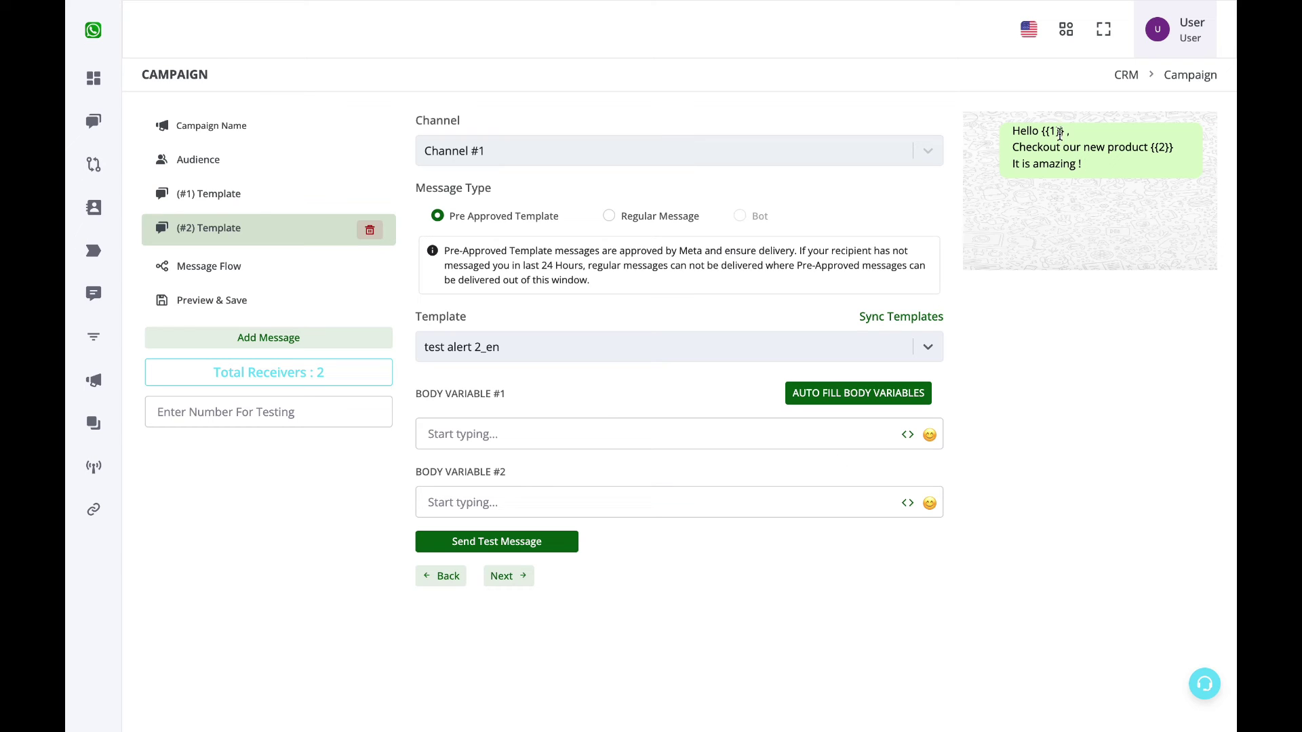
{"action": "left_click", "coordinate": [1160, 146]}
{"action": "left_click", "coordinate": [908, 436]}
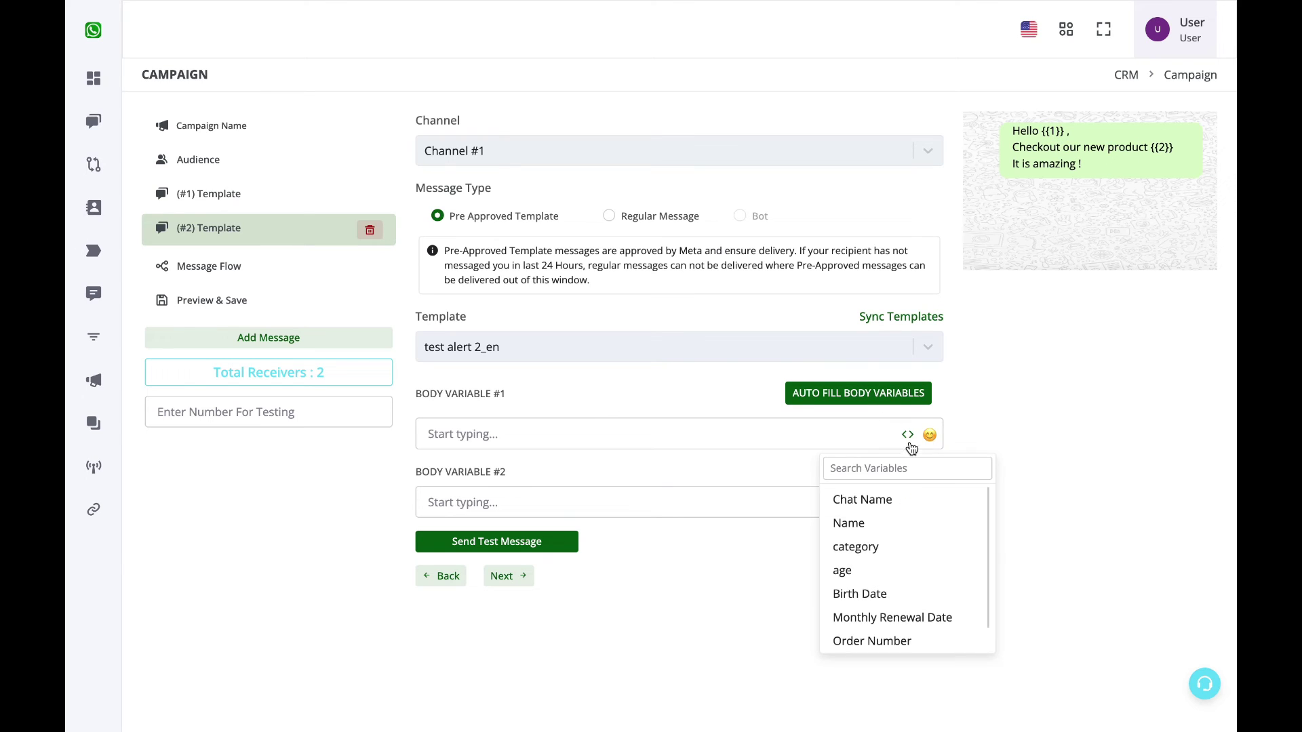
{"action": "left_click", "coordinate": [879, 501]}
- Fill body variable #2 of the second message with the Order Number variable
{"action": "left_click", "coordinate": [716, 502]}
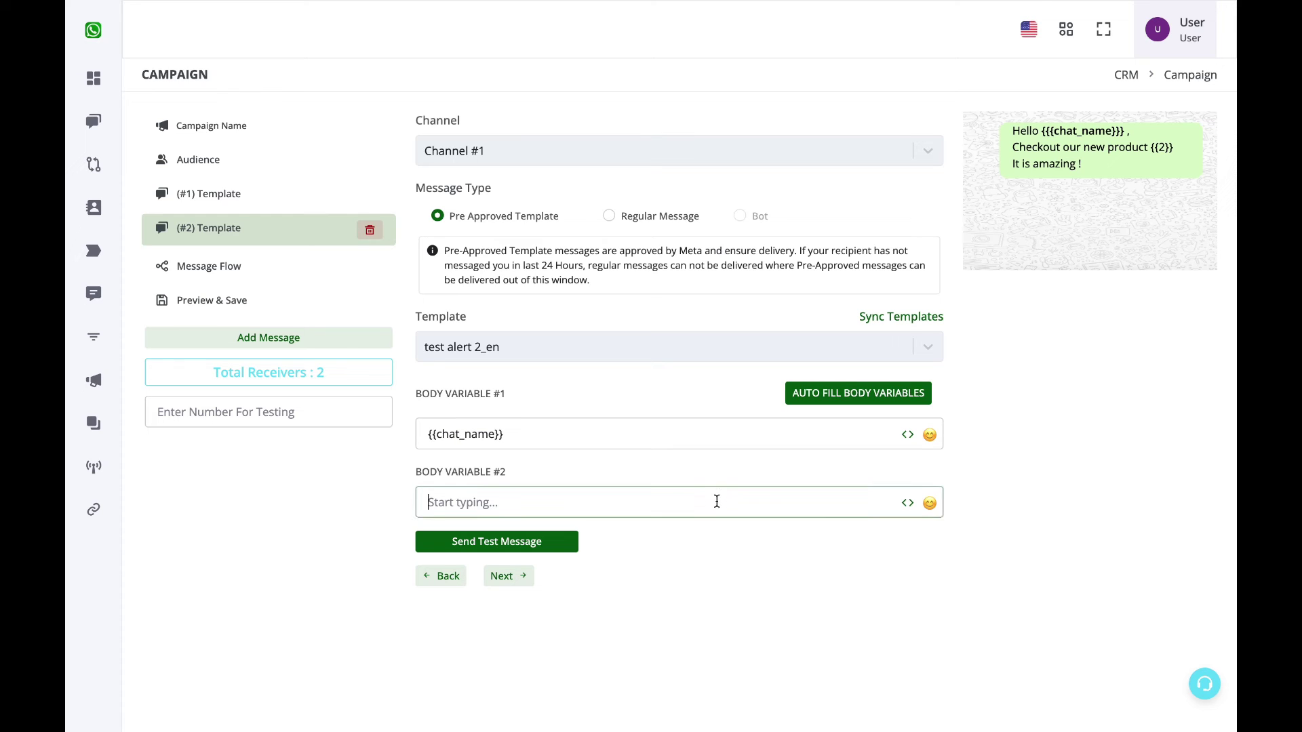
{"action": "left_click", "coordinate": [908, 503]}
{"action": "scroll", "coordinate": [921, 681], "scroll_direction": "down", "scroll_amount": 1}
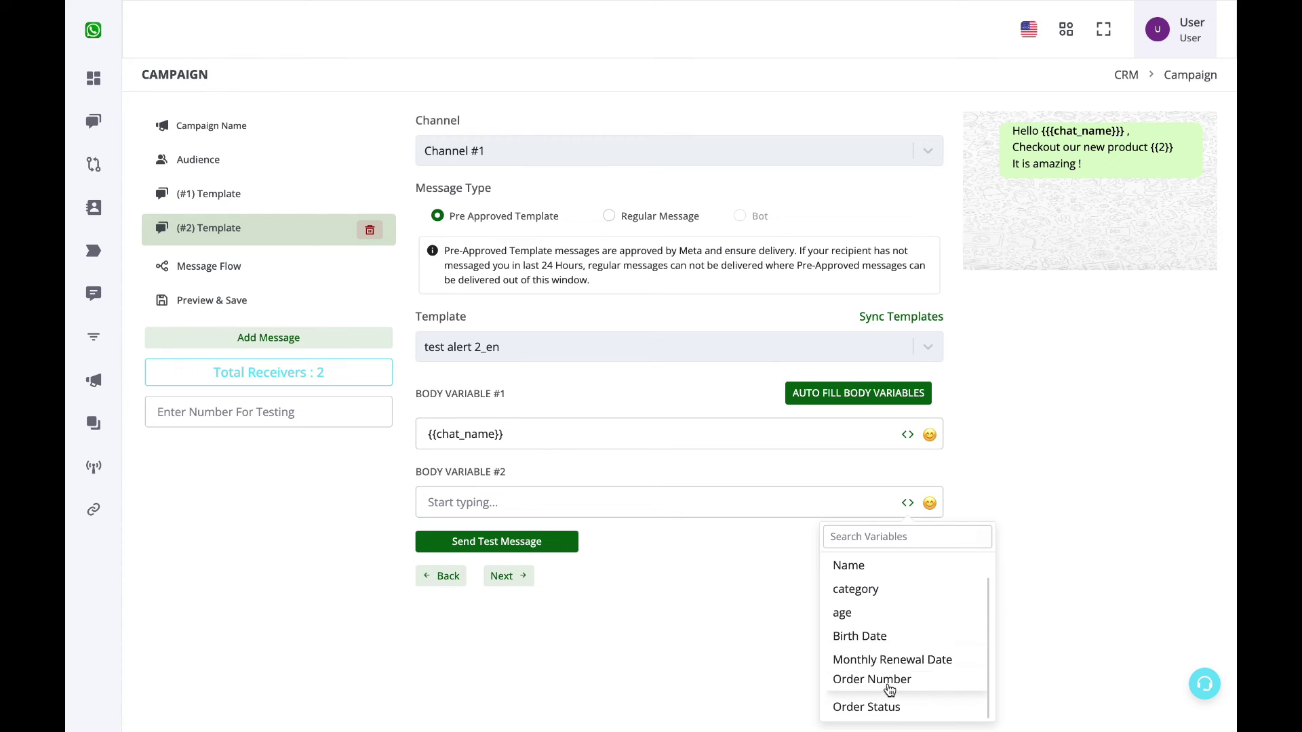
{"action": "left_click", "coordinate": [888, 685]}
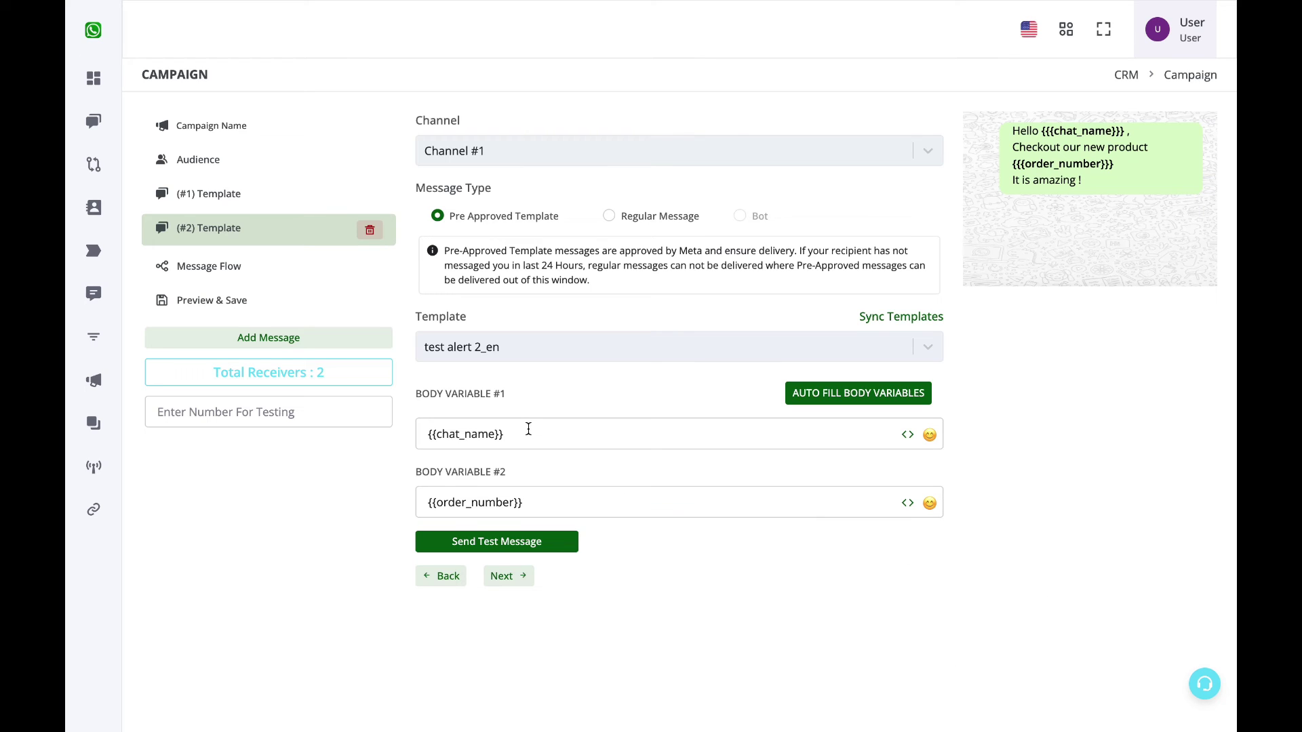
{"action": "left_click", "coordinate": [593, 436]}
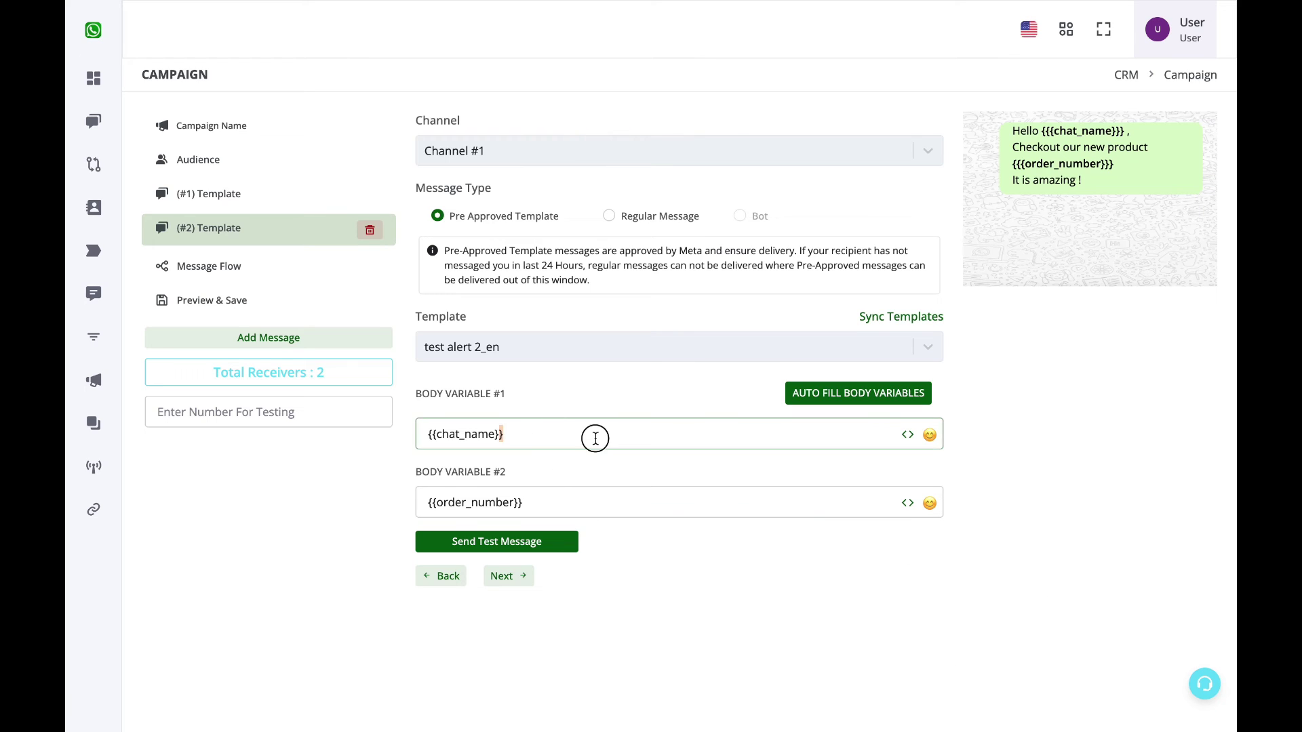
{"action": "left_click", "coordinate": [614, 501]}
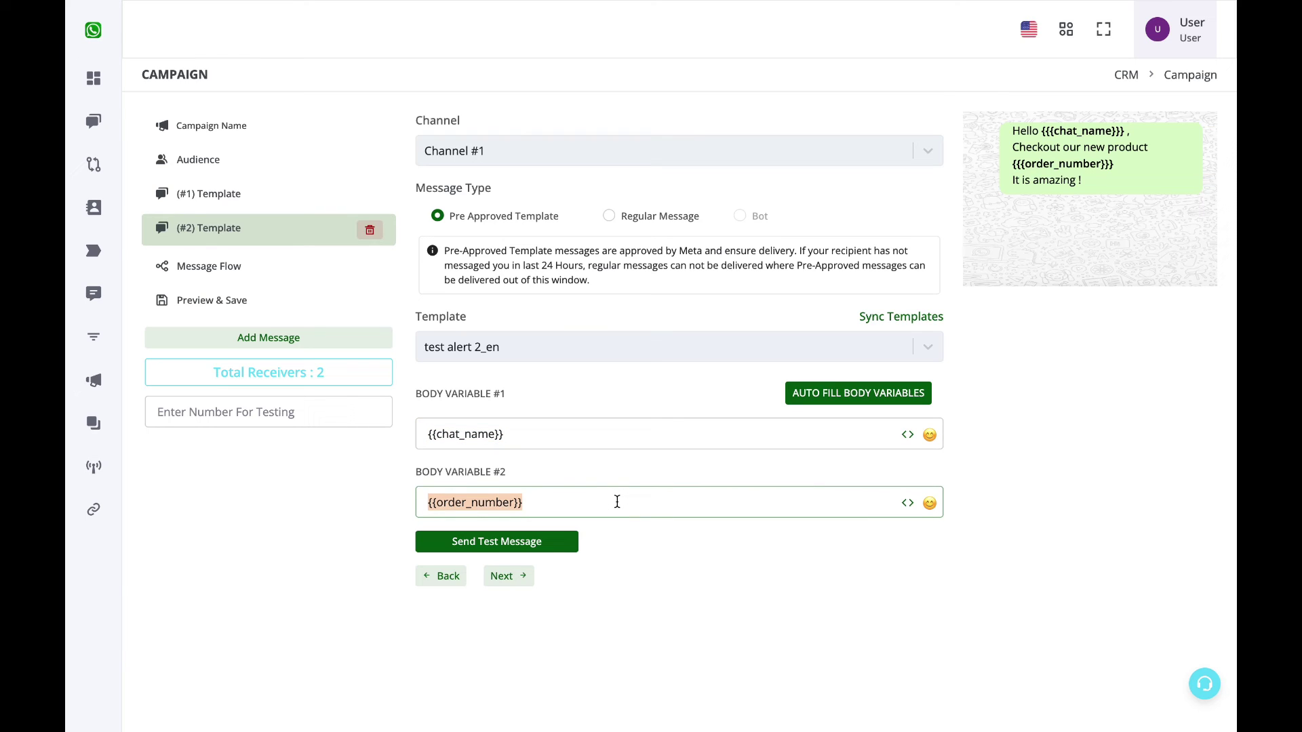
{"action": "left_click", "coordinate": [567, 440]}
- Enter a phone number for testing the campaign messages
{"action": "left_click", "coordinate": [336, 424]}
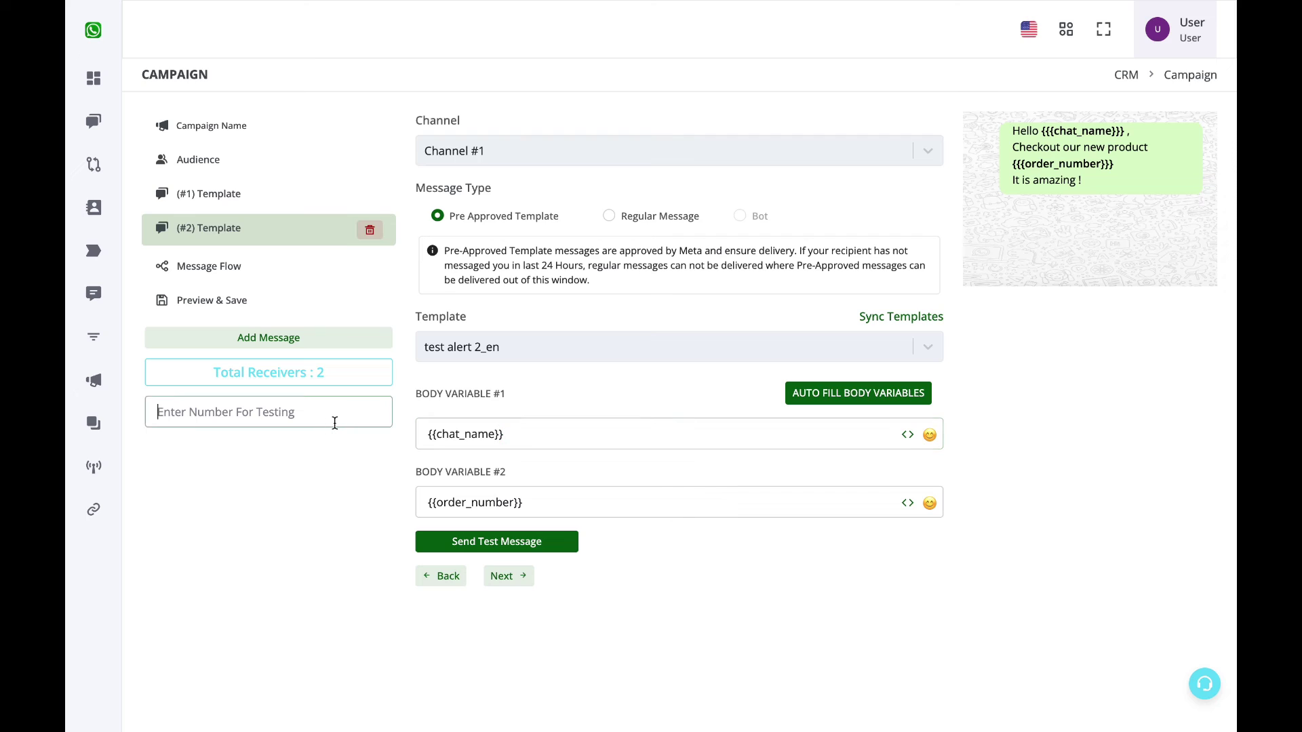
{"action": "type", "text": "9199"}
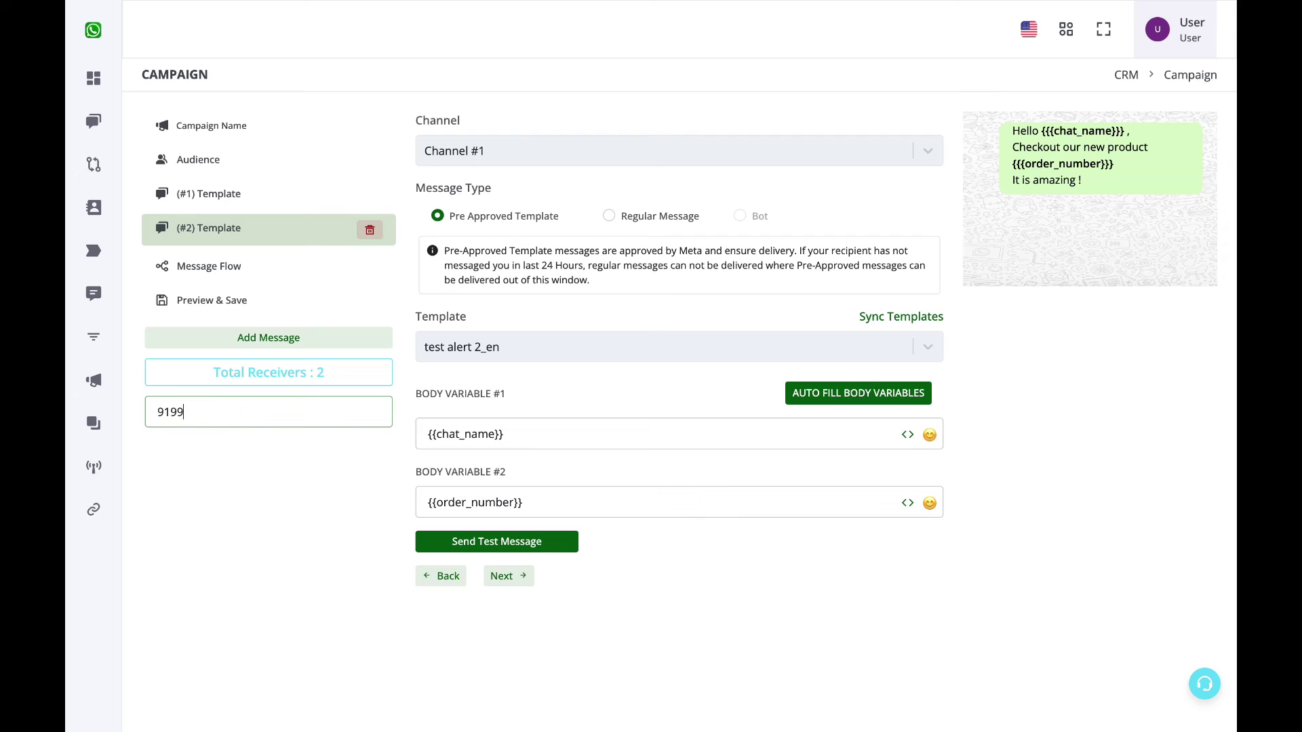
{"action": "type", "text": "9999999"}
{"action": "left_click_drag", "start_coordinate": [244, 411], "coordinate": [152, 411]}
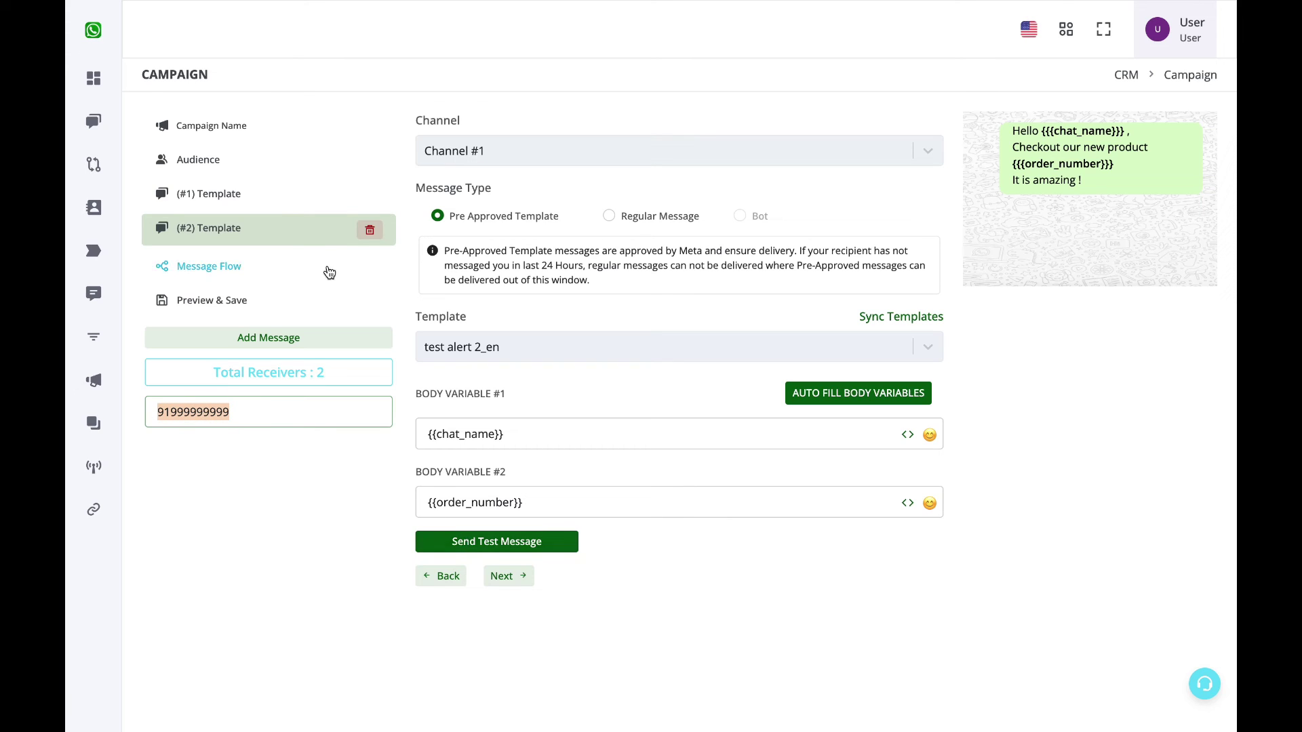
- Compare the body variables, message previews and test-sending option of the first and second template messages
{"action": "left_click", "coordinate": [278, 203]}
{"action": "left_click", "coordinate": [532, 532]}
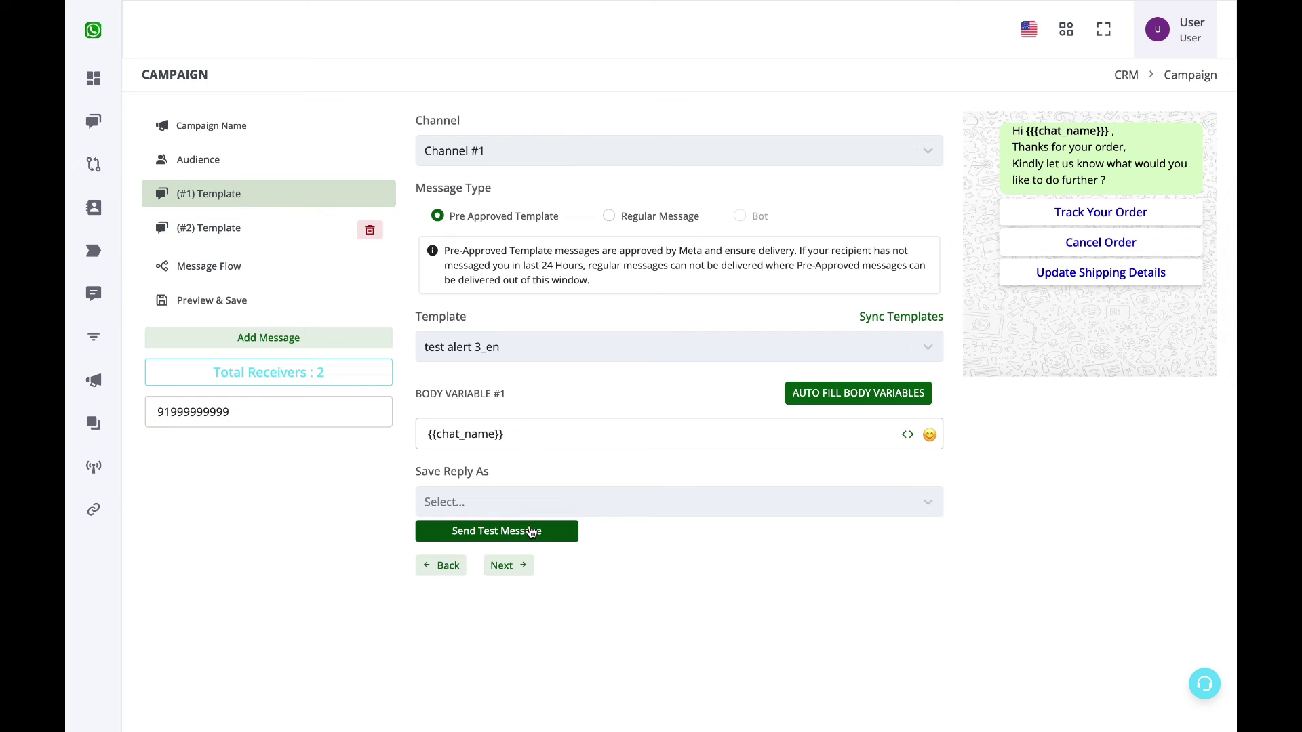
{"action": "double_click", "coordinate": [355, 421]}
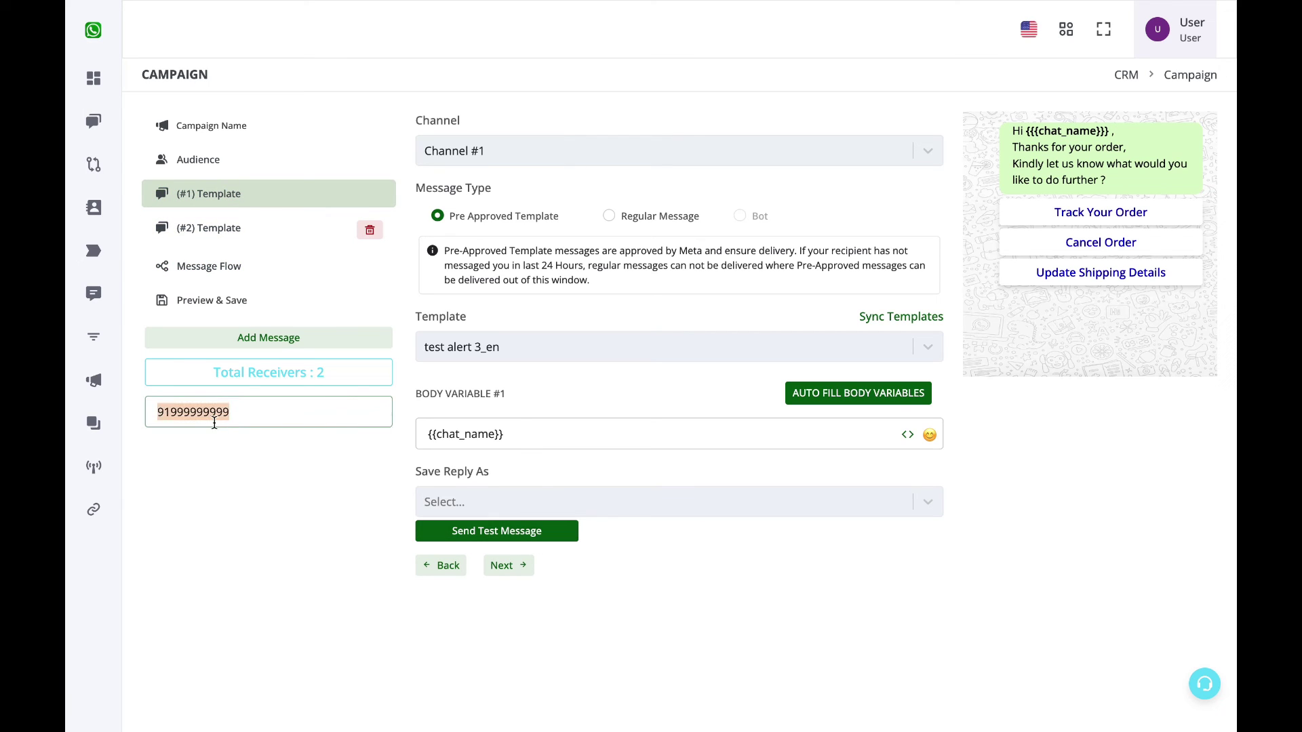
{"action": "left_click", "coordinate": [213, 227]}
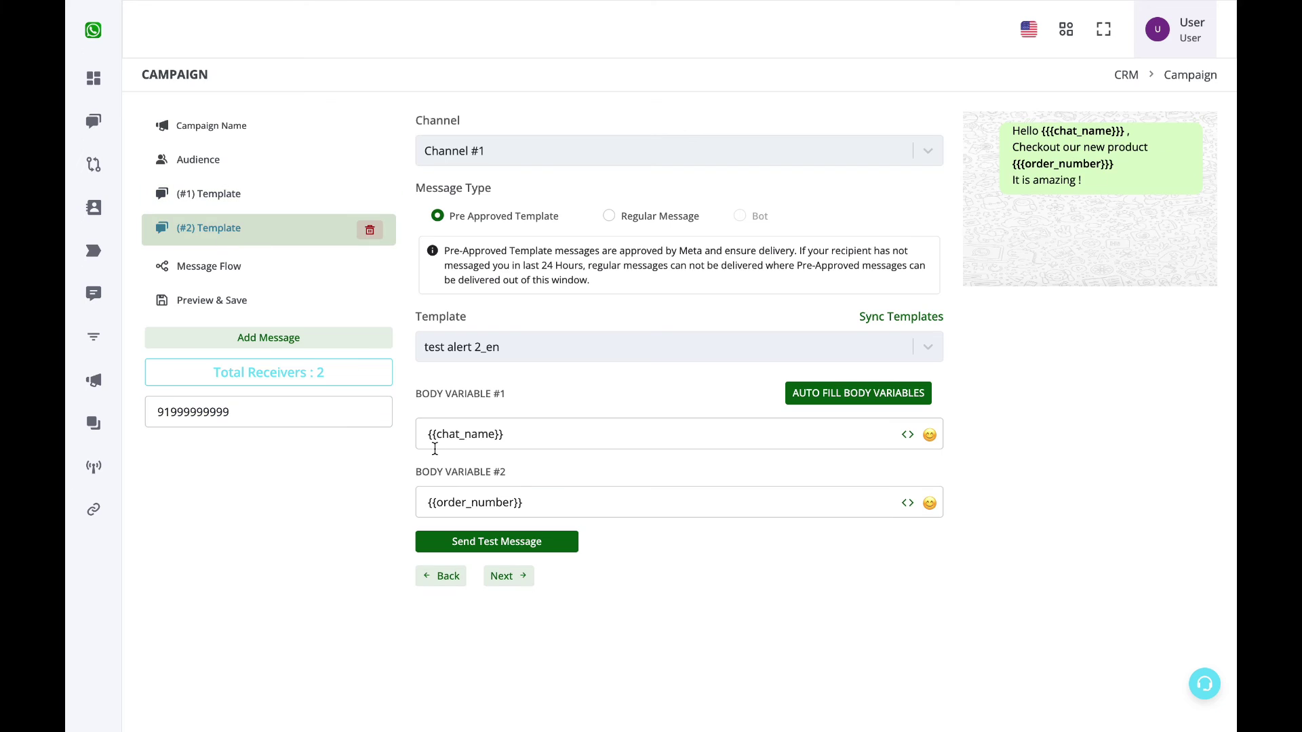
{"action": "left_click", "coordinate": [224, 193]}
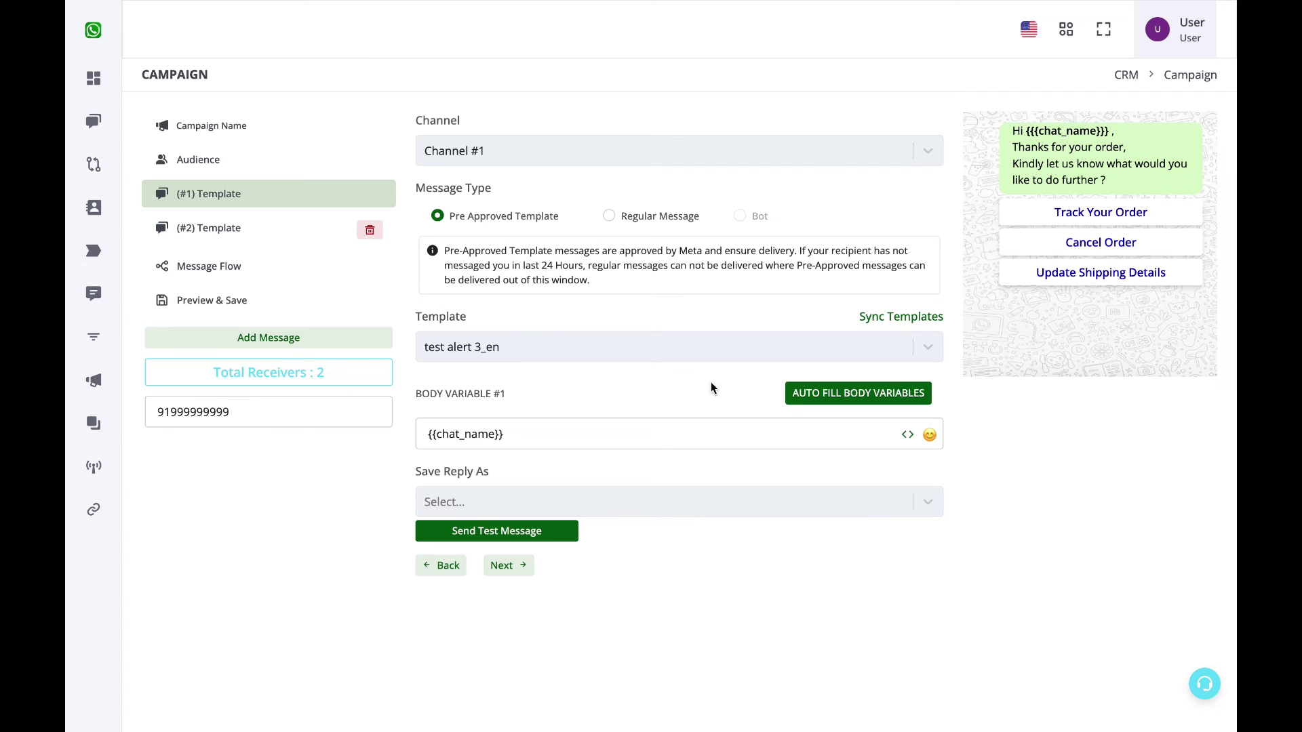
{"action": "left_click", "coordinate": [1107, 133]}
{"action": "left_click_drag", "start_coordinate": [1107, 132], "coordinate": [1030, 131]}
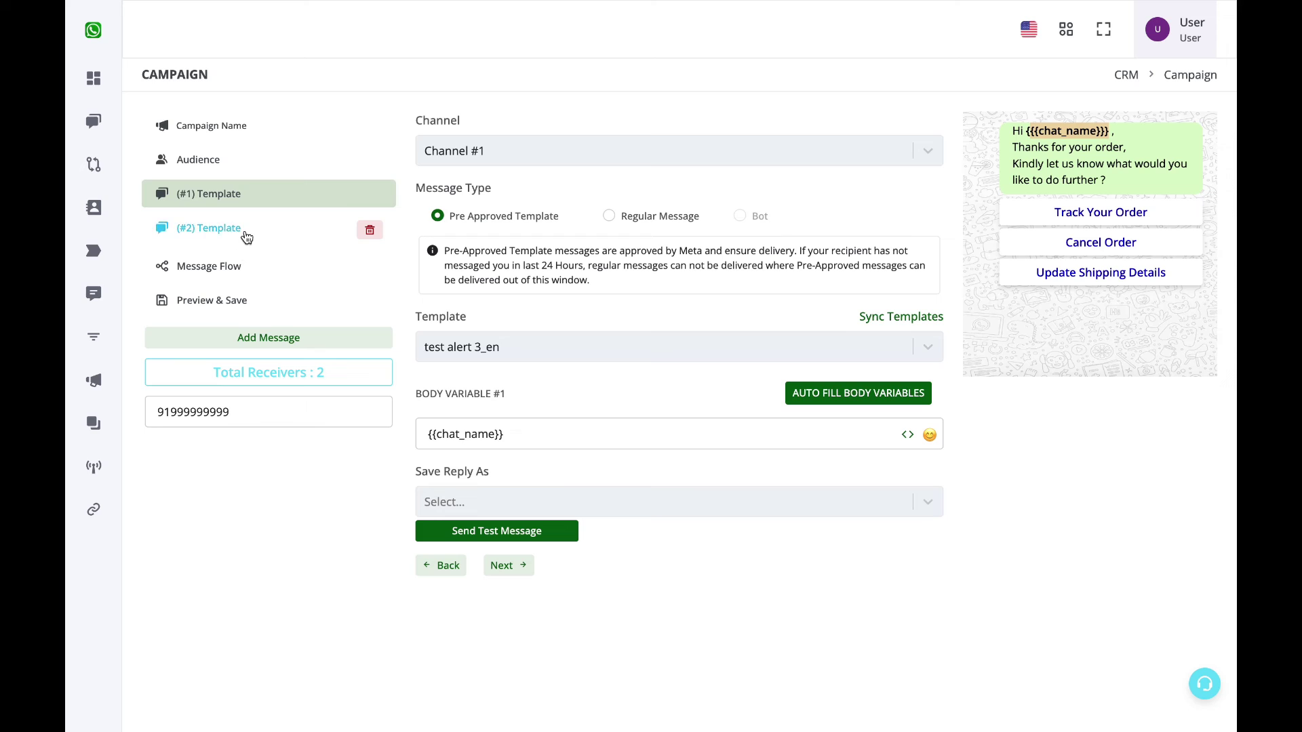
{"action": "left_click", "coordinate": [274, 236]}
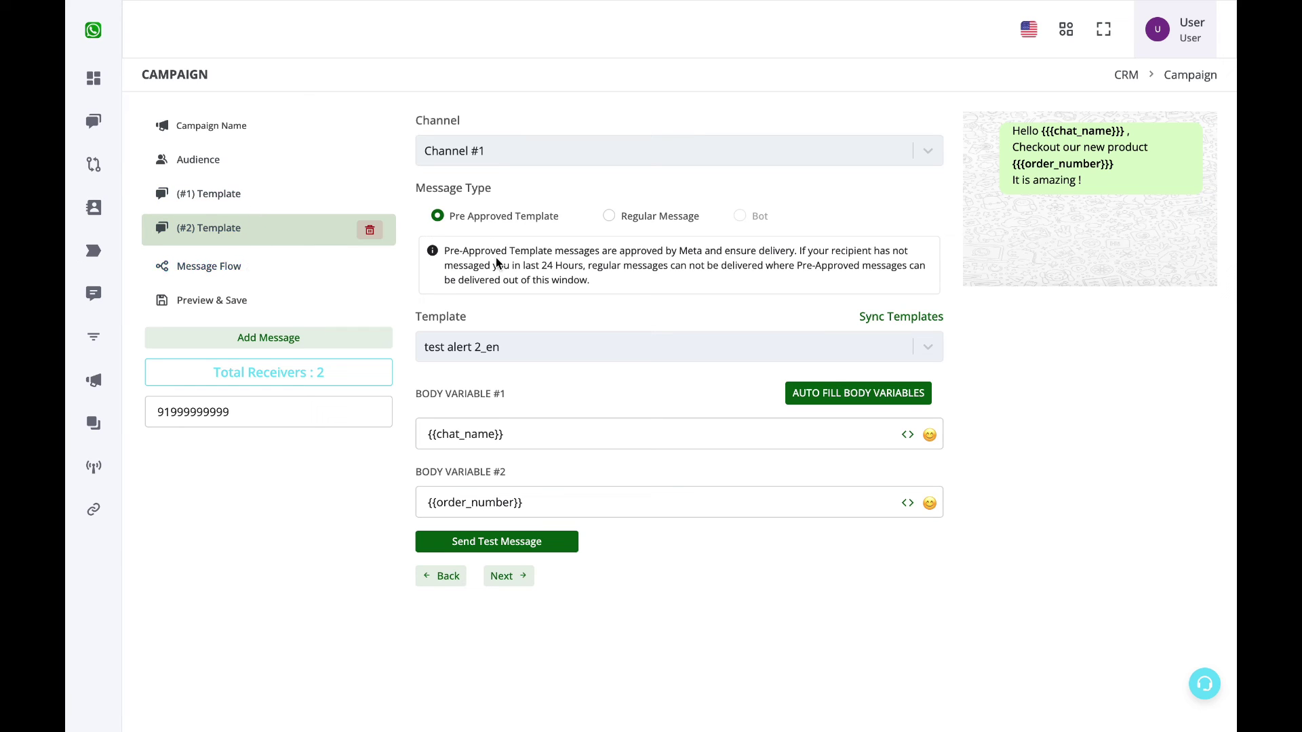
- Set the messaging flow to One Message to All Contacts and add a 1-hour delay between the two template messages
{"action": "left_click", "coordinate": [249, 265]}
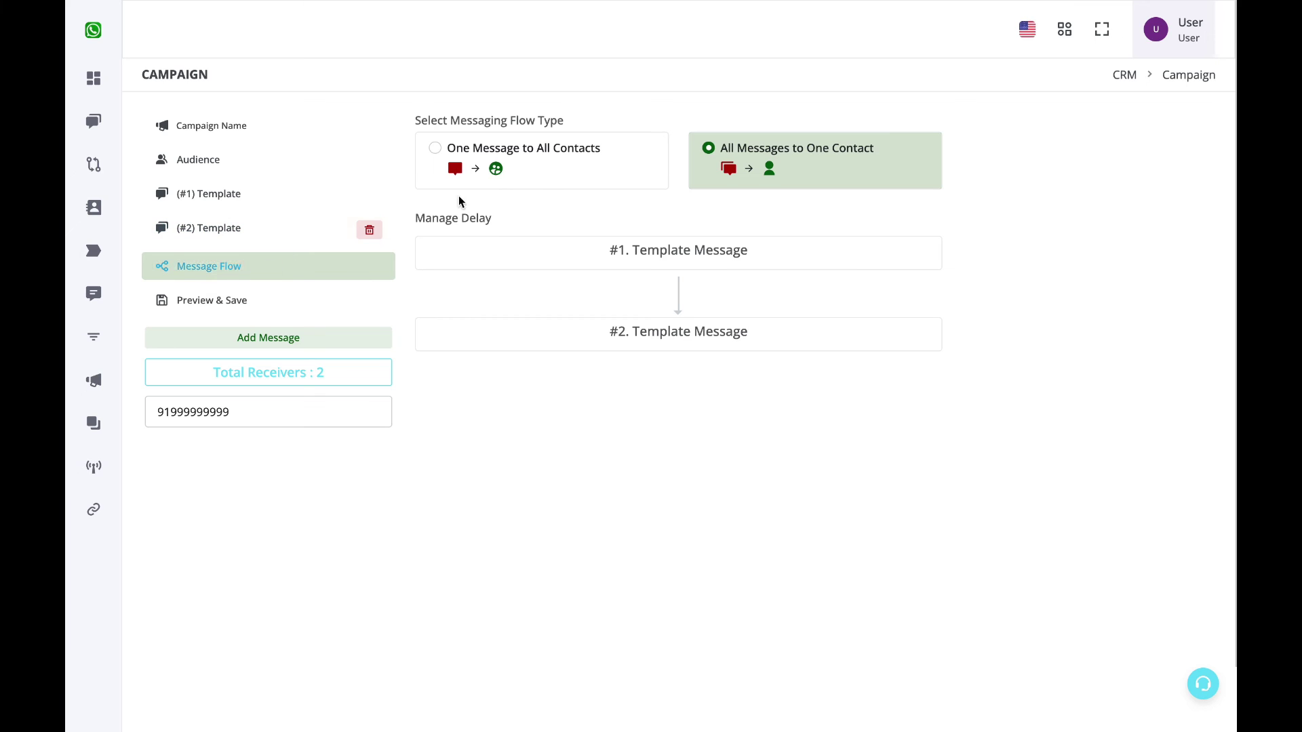
{"action": "left_click", "coordinate": [464, 152]}
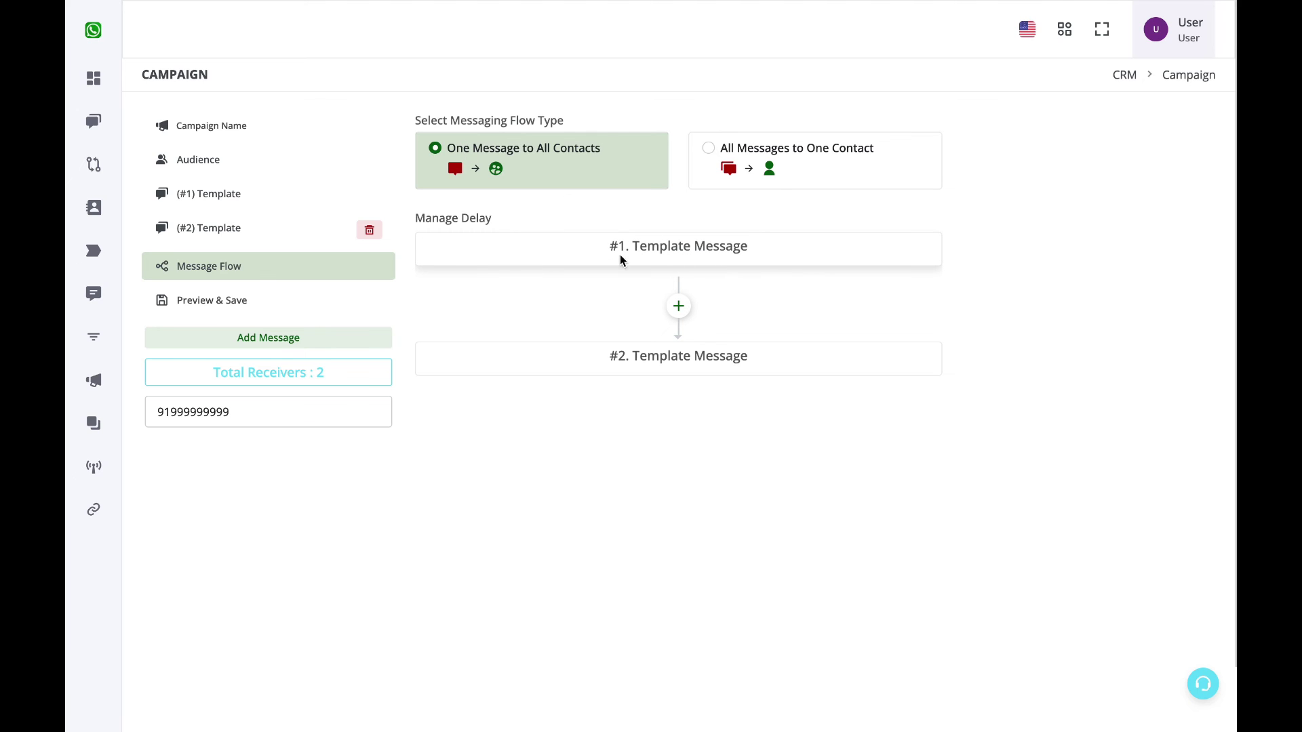
{"action": "left_click", "coordinate": [678, 306]}
{"action": "left_click", "coordinate": [685, 365]}
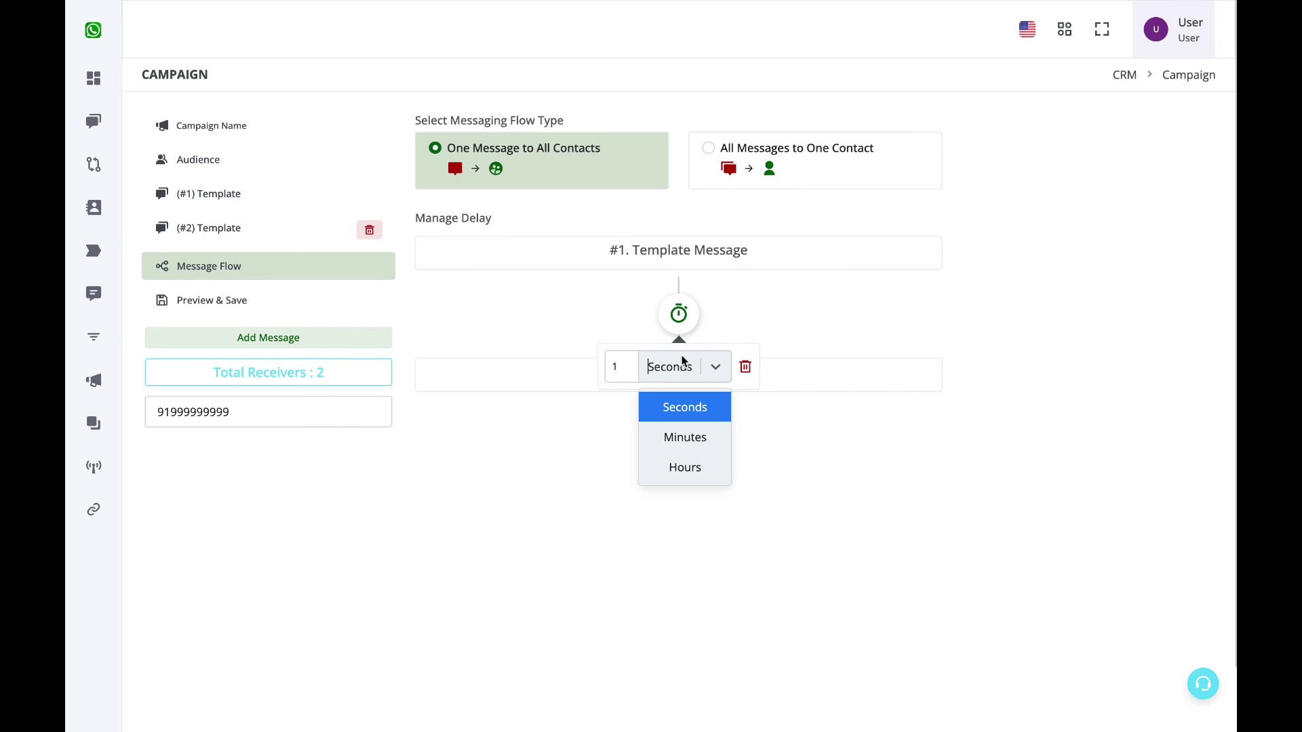
{"action": "left_click", "coordinate": [689, 464]}
{"action": "left_click", "coordinate": [667, 442]}
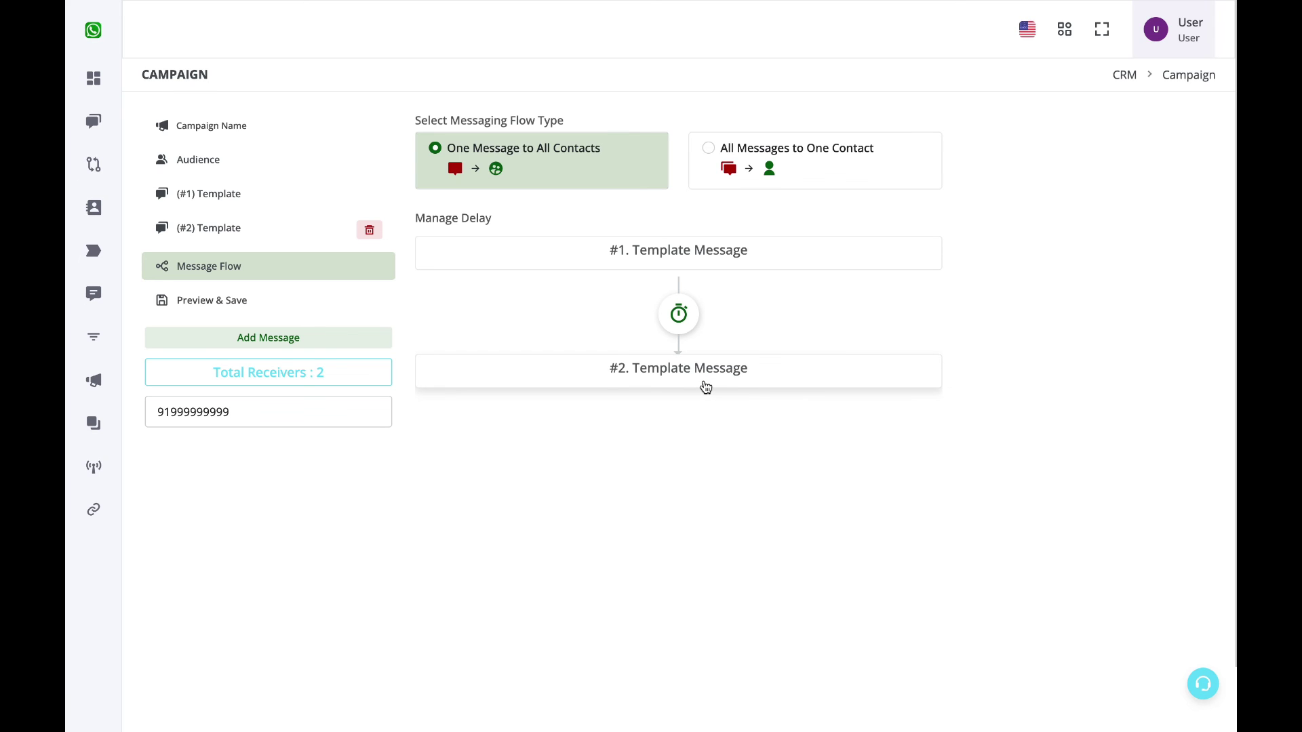
- Review the campaign summary and try to save the campaign
{"action": "left_click", "coordinate": [275, 305]}
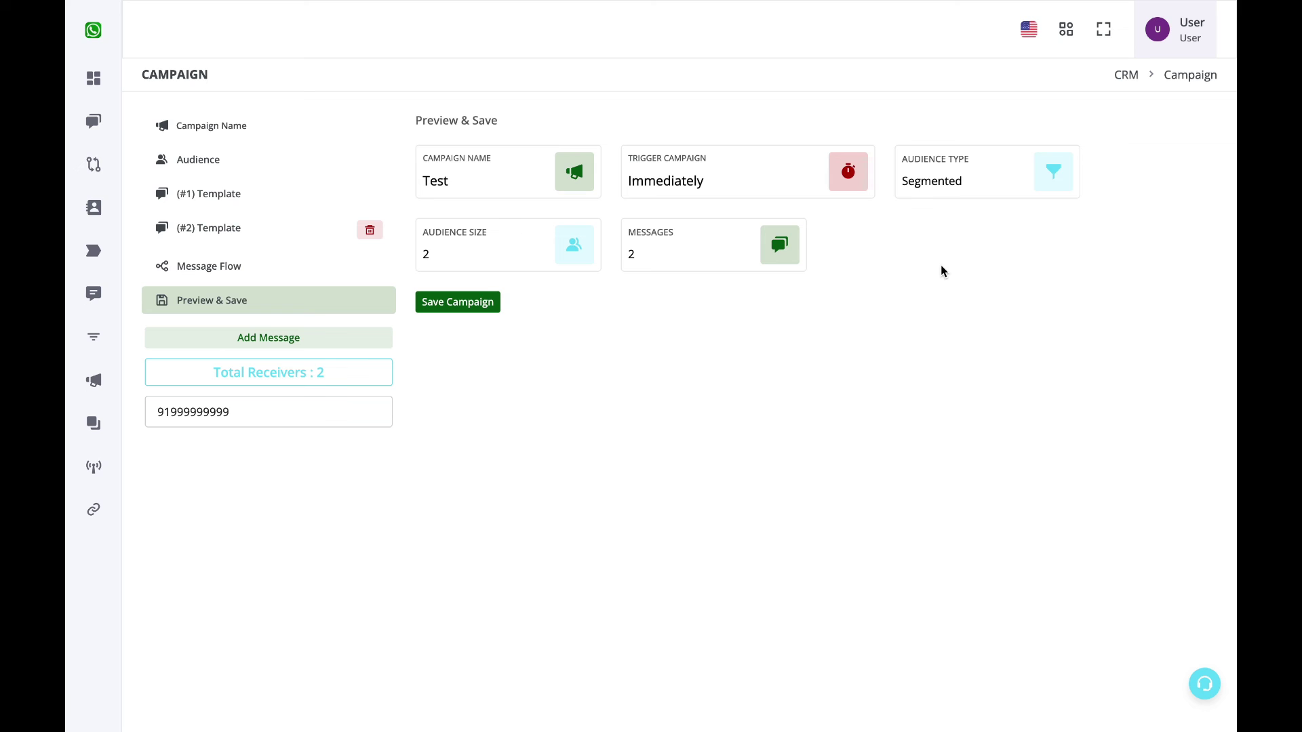
{"action": "left_click", "coordinate": [452, 303]}
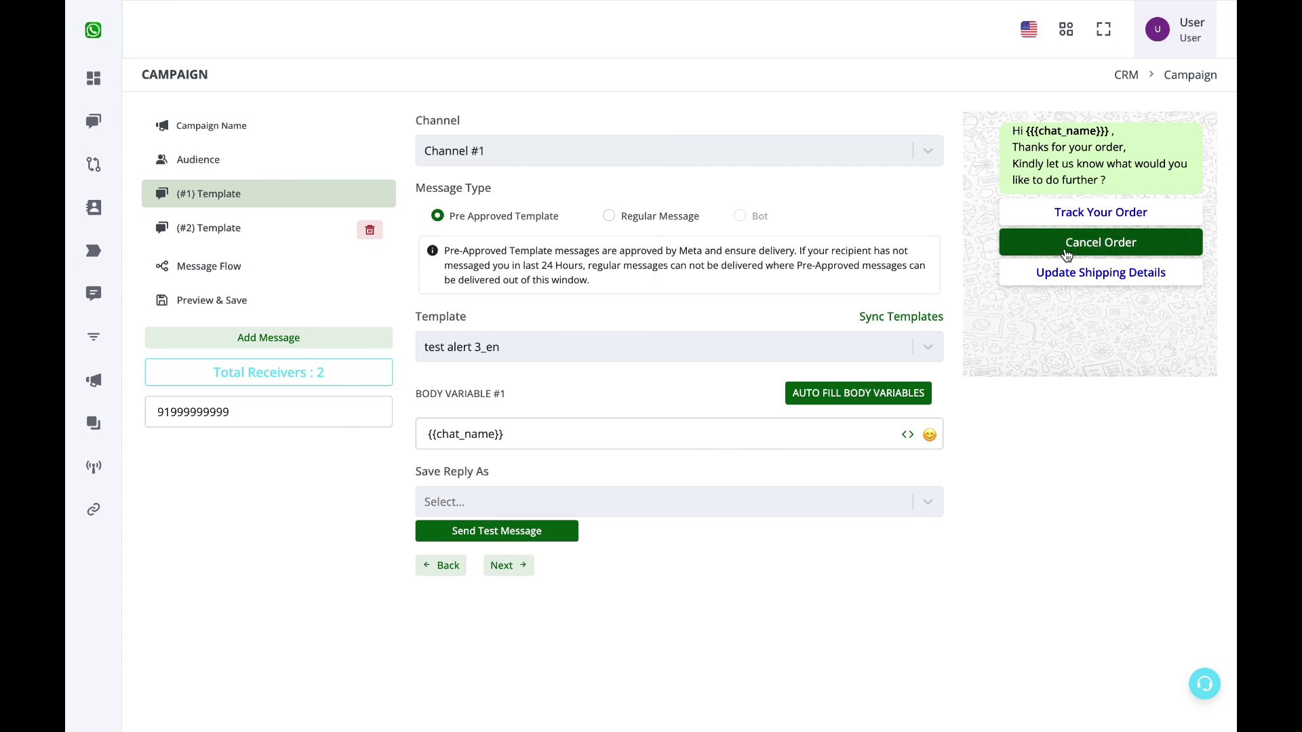
- Set Save Reply As to Do Not Save for the first template message and save the campaign
{"action": "left_click", "coordinate": [845, 508]}
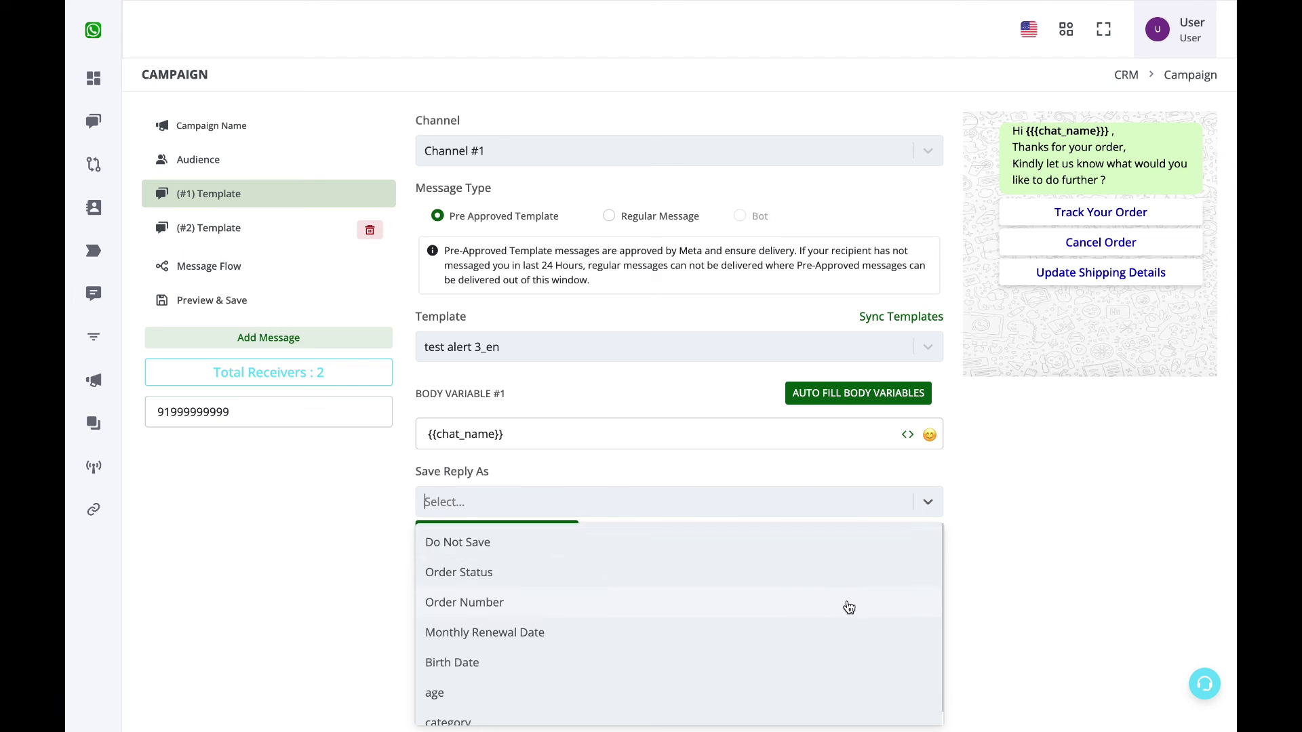
{"action": "scroll", "coordinate": [849, 607], "scroll_direction": "down", "scroll_amount": 1}
{"action": "left_click", "coordinate": [1072, 510]}
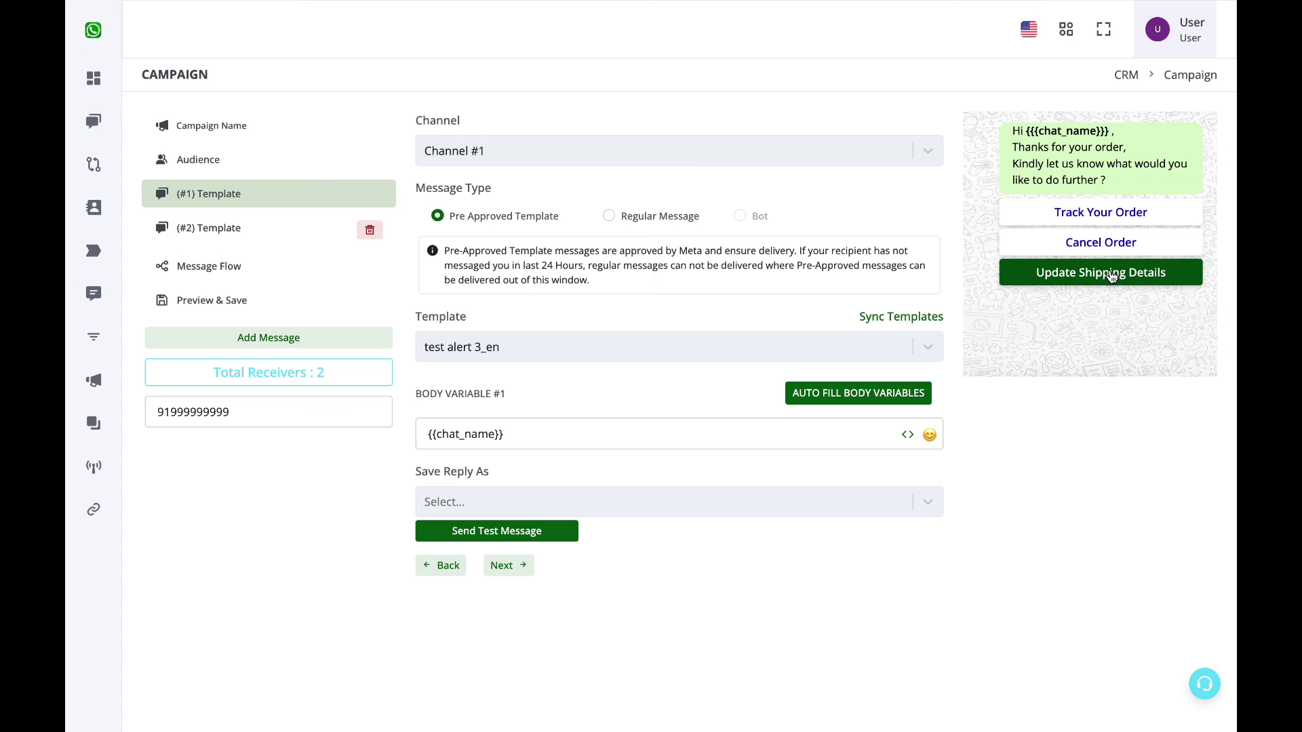
{"action": "left_click", "coordinate": [844, 506]}
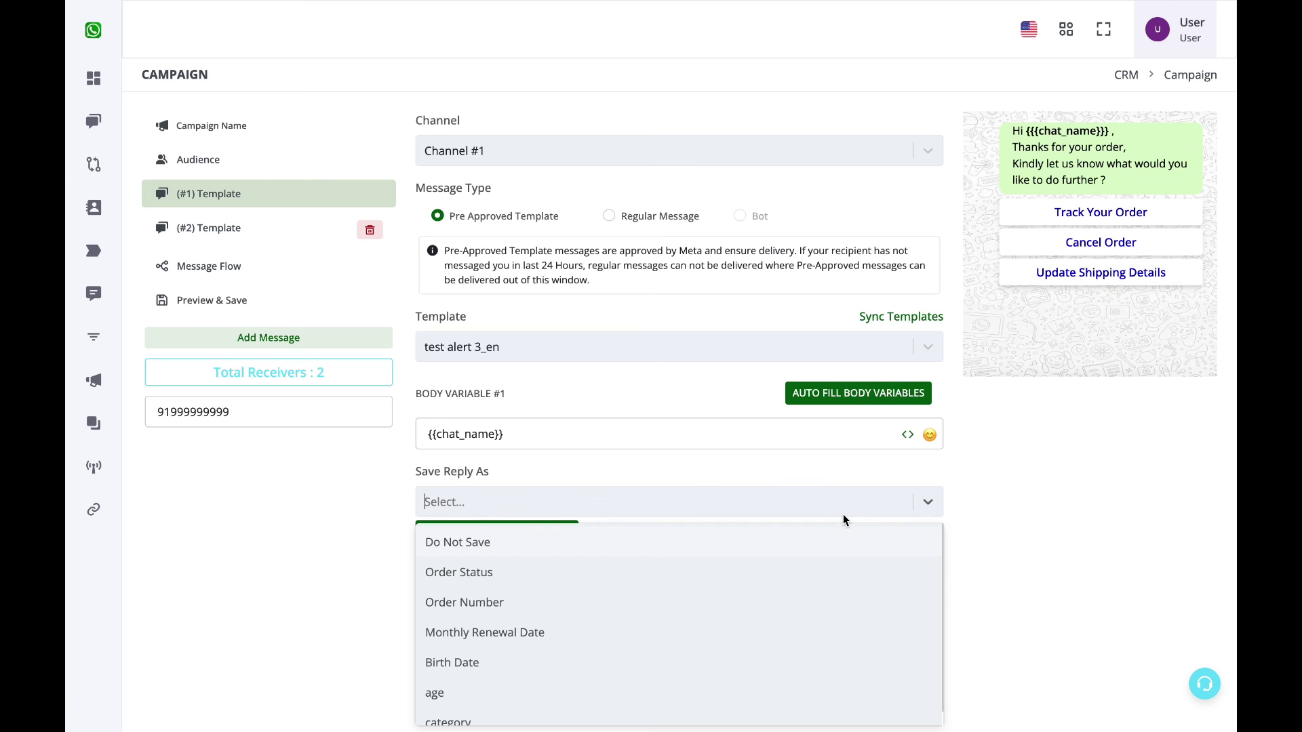
{"action": "left_click", "coordinate": [467, 547]}
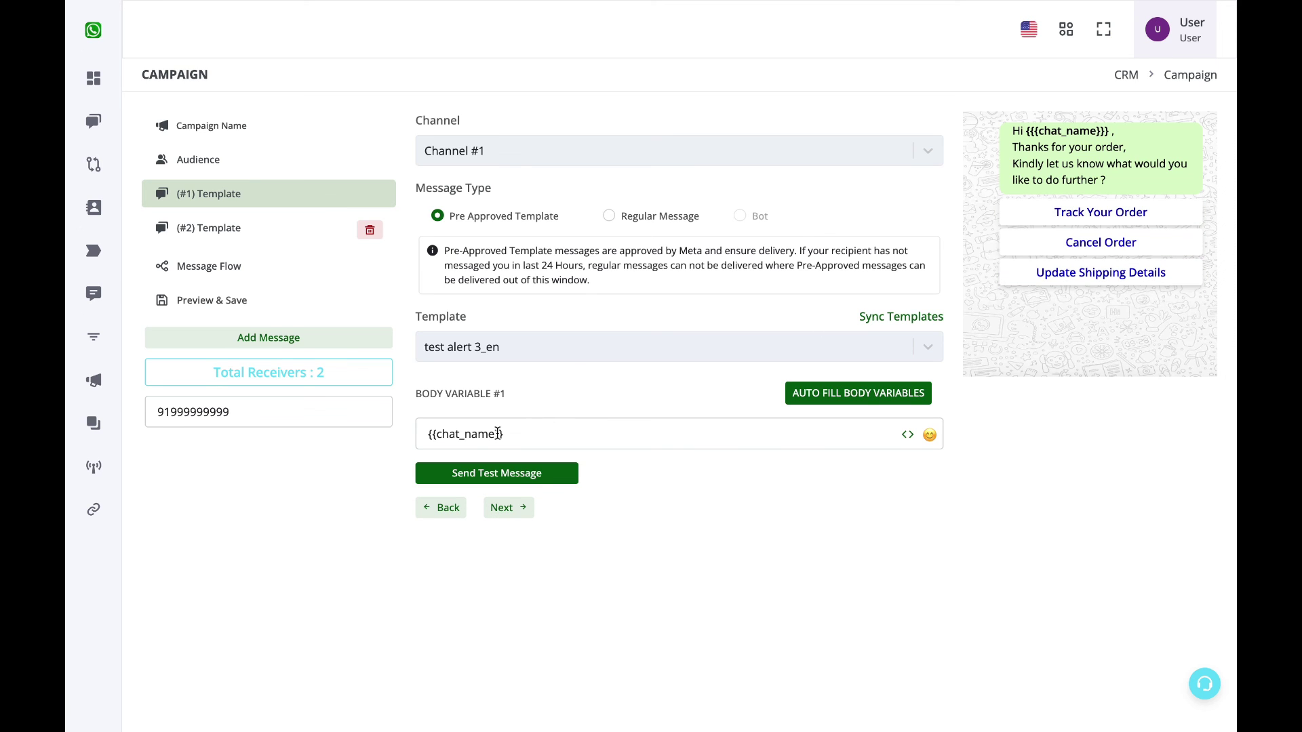
{"action": "left_click", "coordinate": [264, 302]}
{"action": "left_click", "coordinate": [483, 303]}
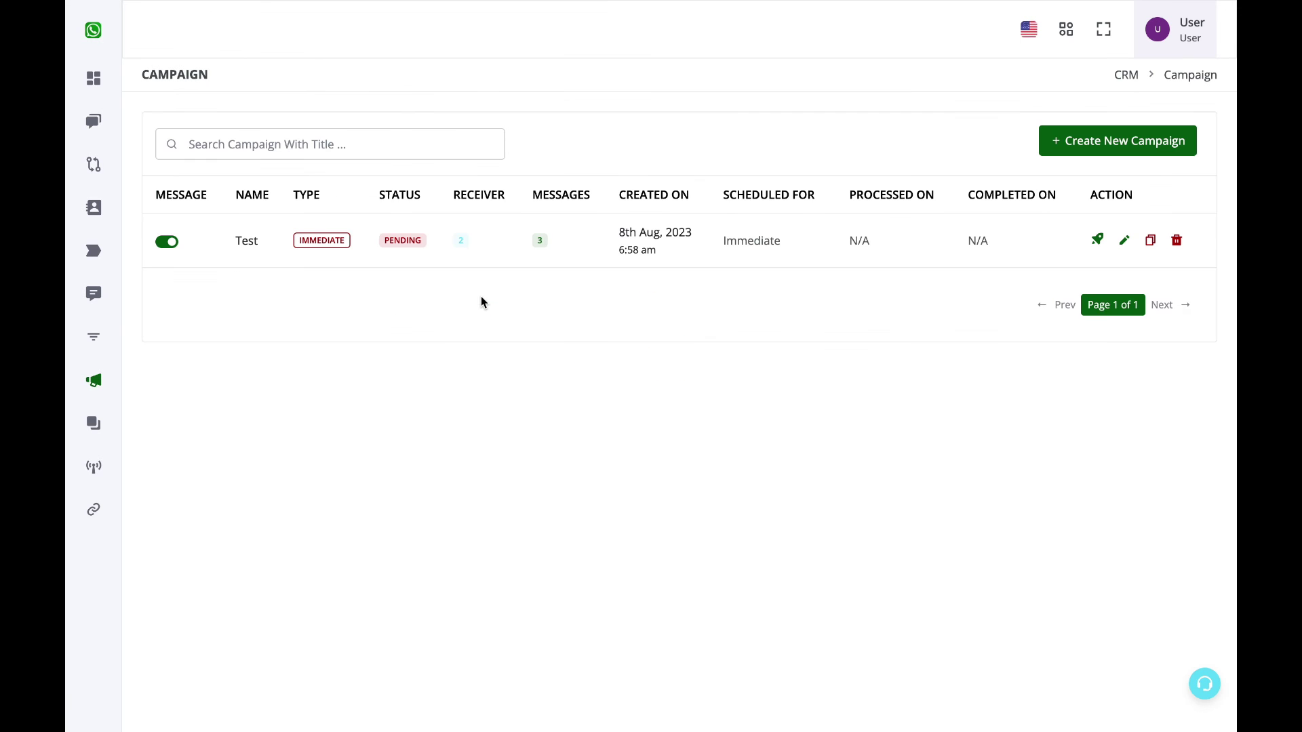
- Trigger the pending Test campaign from the campaign list and dismiss the confirmation
{"action": "left_click", "coordinate": [411, 239]}
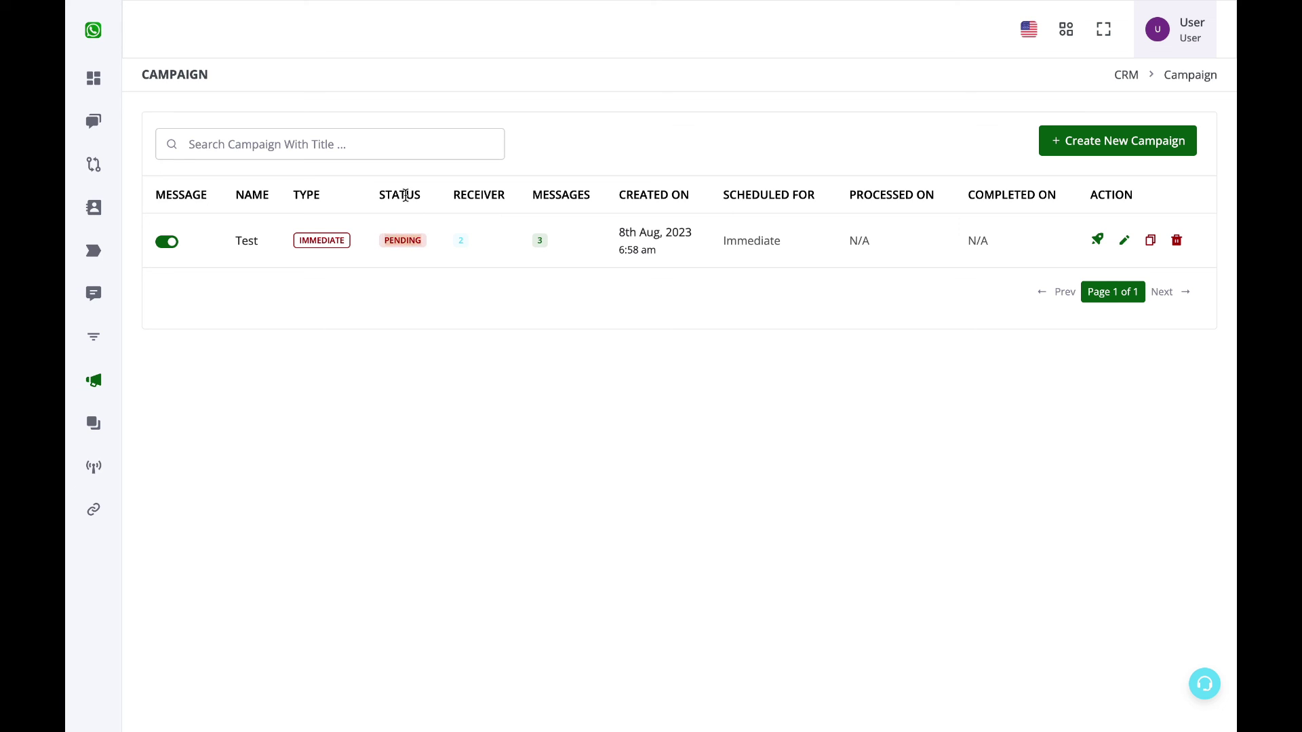
{"action": "left_click", "coordinate": [410, 241]}
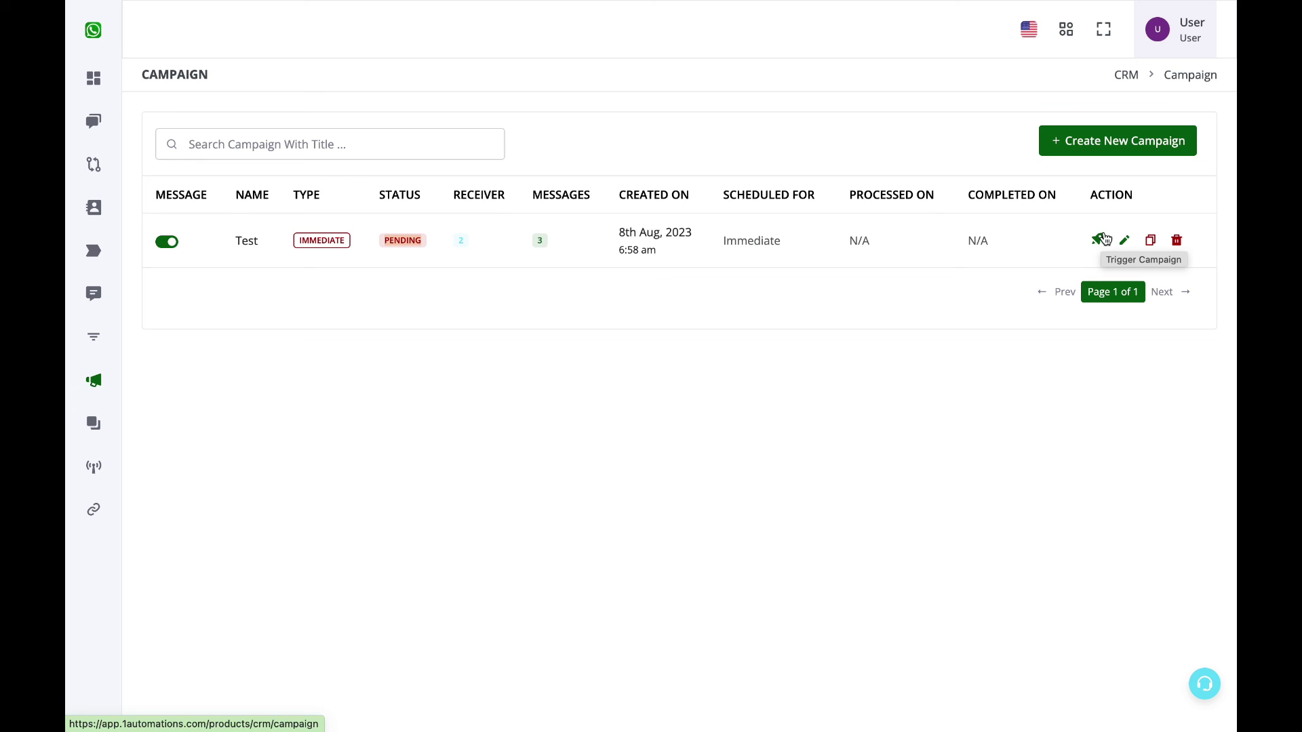
{"action": "left_click", "coordinate": [1099, 238]}
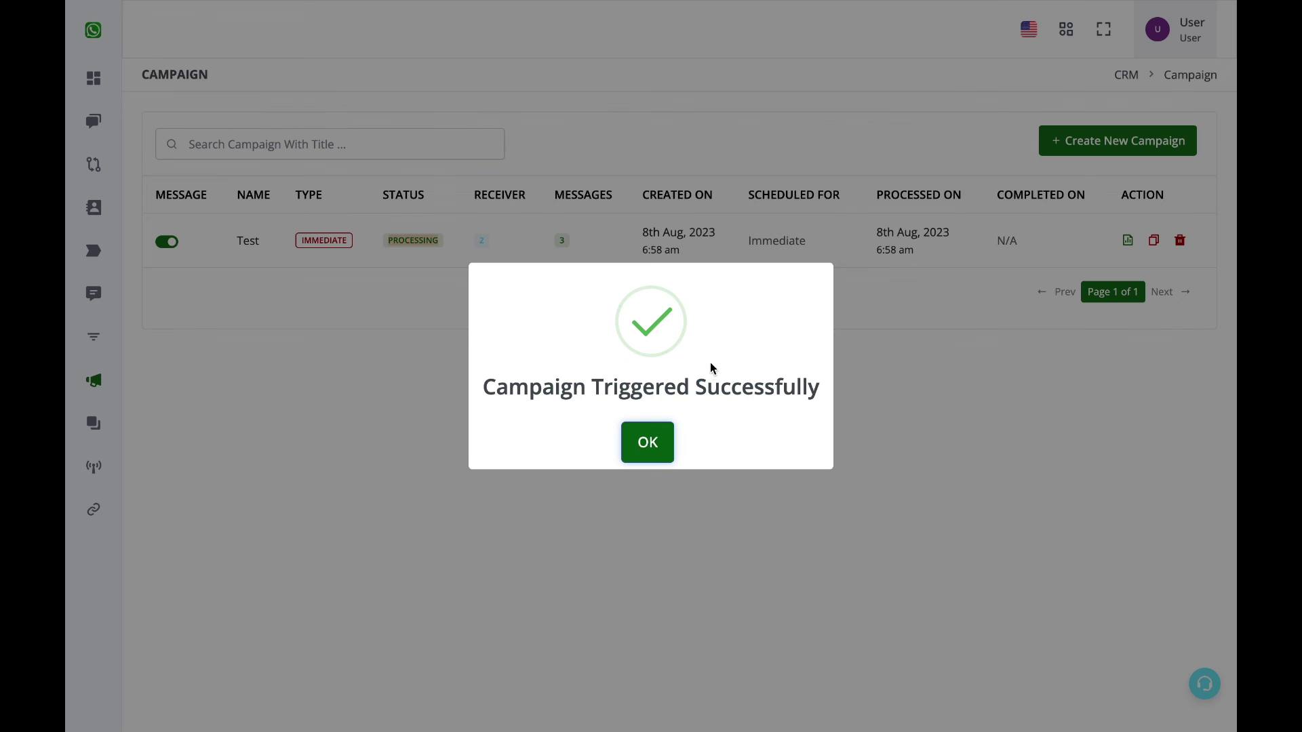
{"action": "left_click", "coordinate": [658, 445]}
{"action": "left_click", "coordinate": [680, 363]}
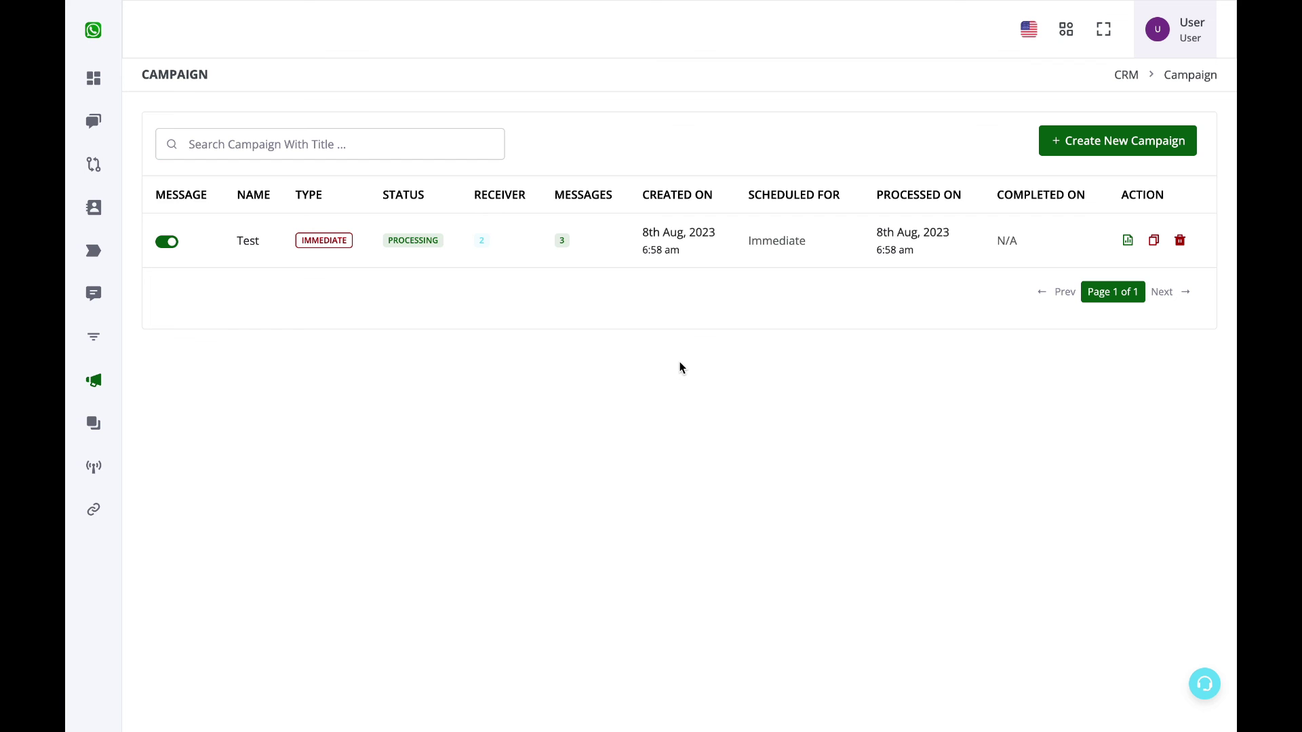
{"action": "mouse_move", "coordinate": [961, 12]}
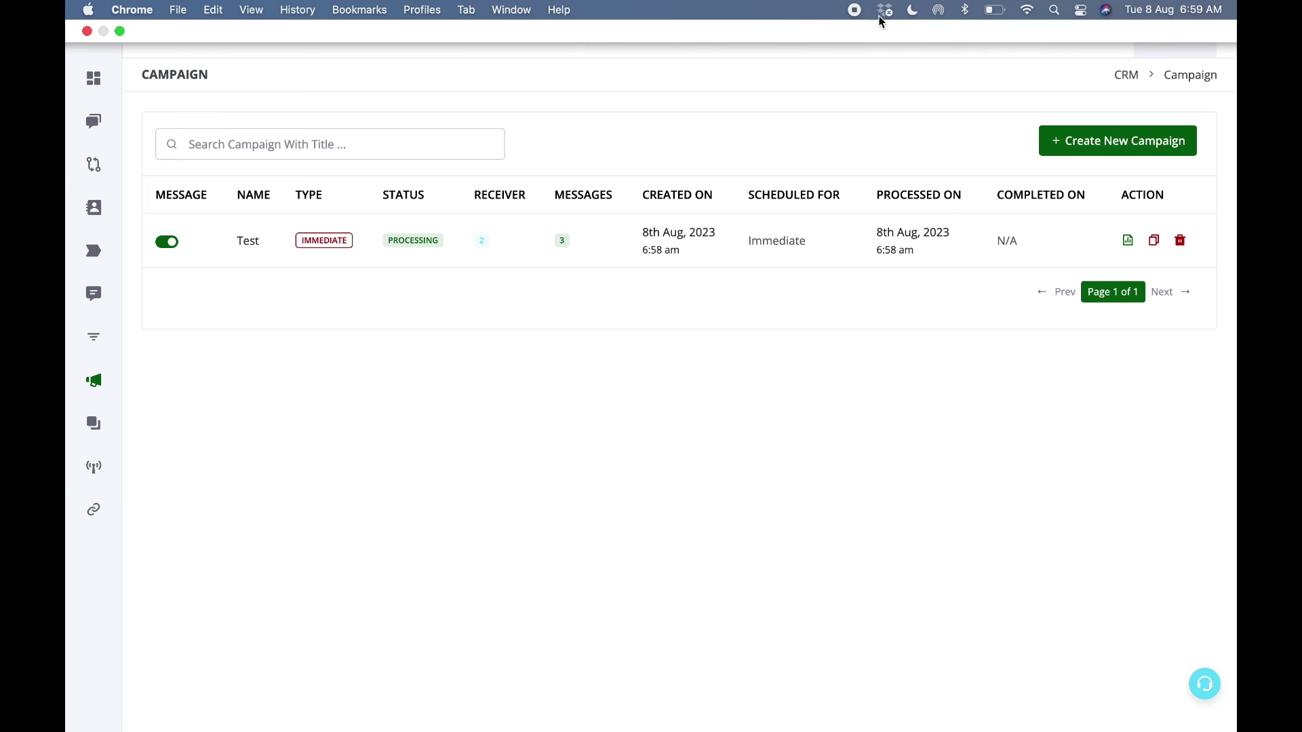